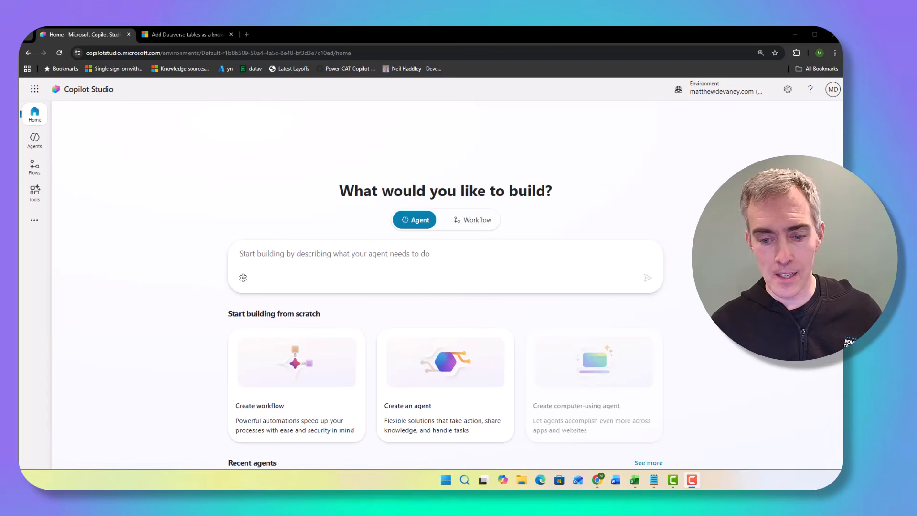
Review the Real Estate Listings.xlsx workbook in Excel, including its columns and rows, and return to the browser.
click(634, 479)
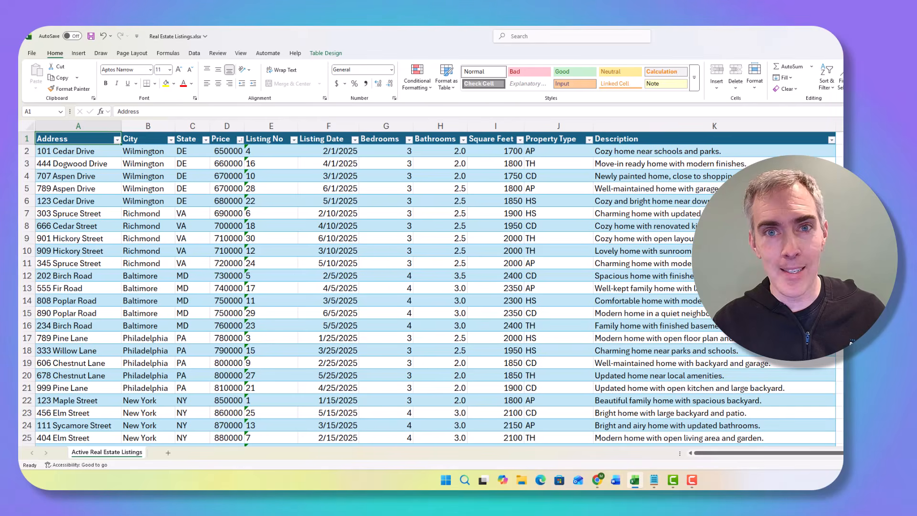
click(598, 478)
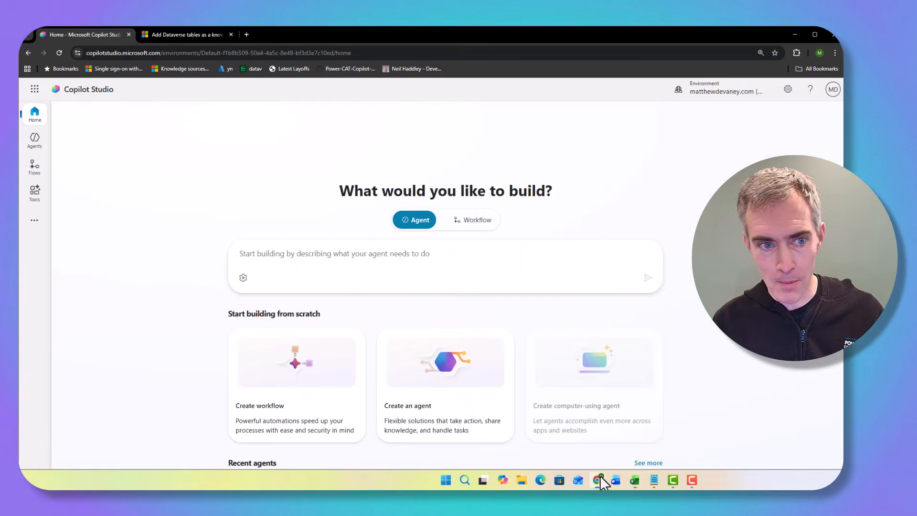
Switch from Copilot Studio to the Power Apps maker site and start creating new Dataverse tables.
click(297, 54)
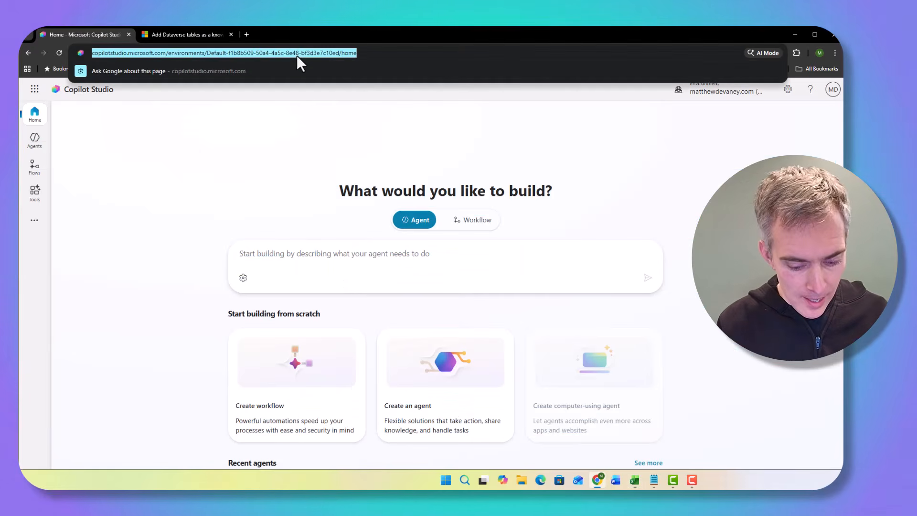
text(make)
key(Return)
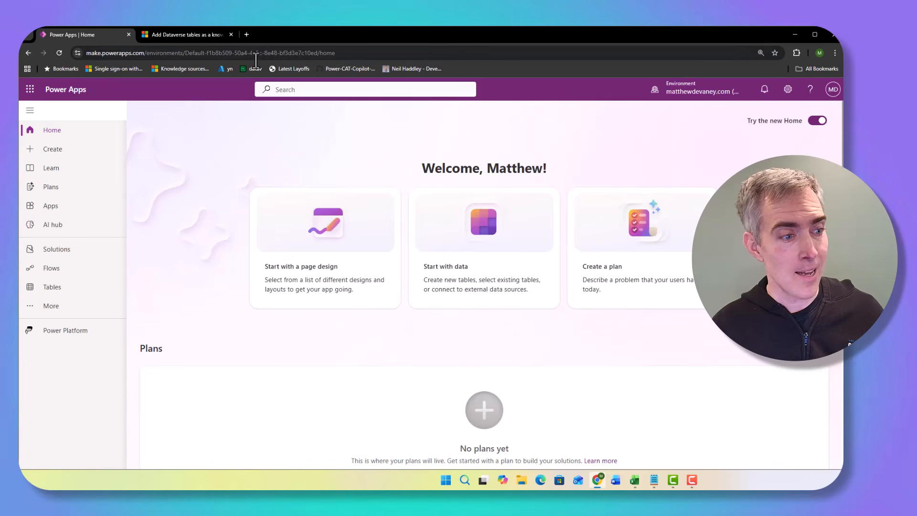
click(78, 292)
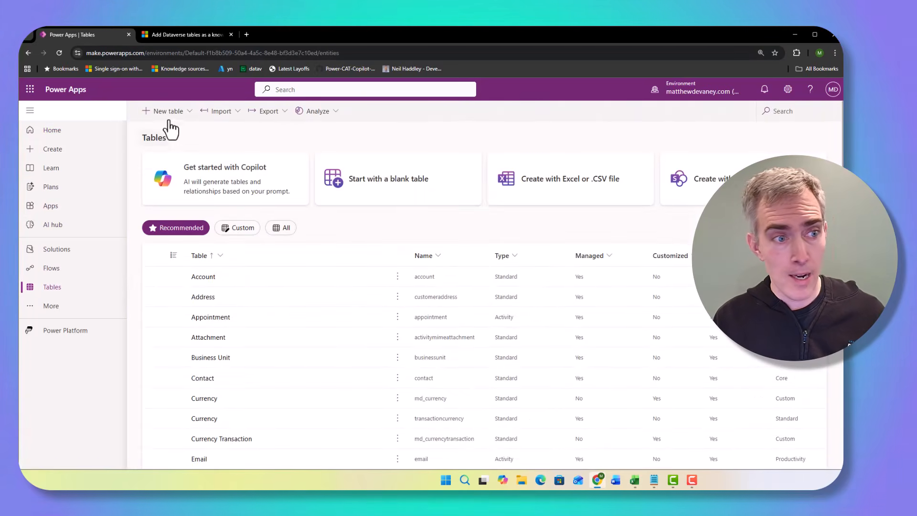
click(172, 119)
click(175, 132)
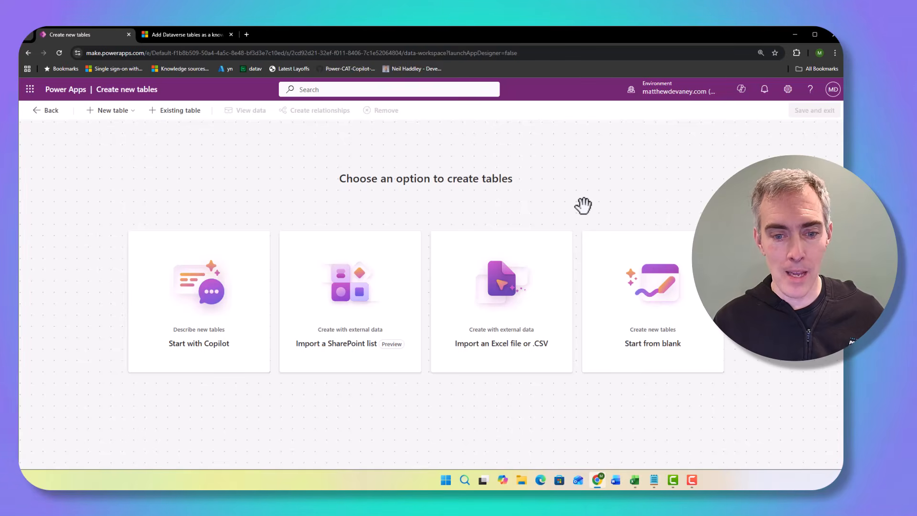
Import Real Estate Listings.xlsx as a new table, including Active Real Estate Listings and excluding hiddenSheet.
click(552, 334)
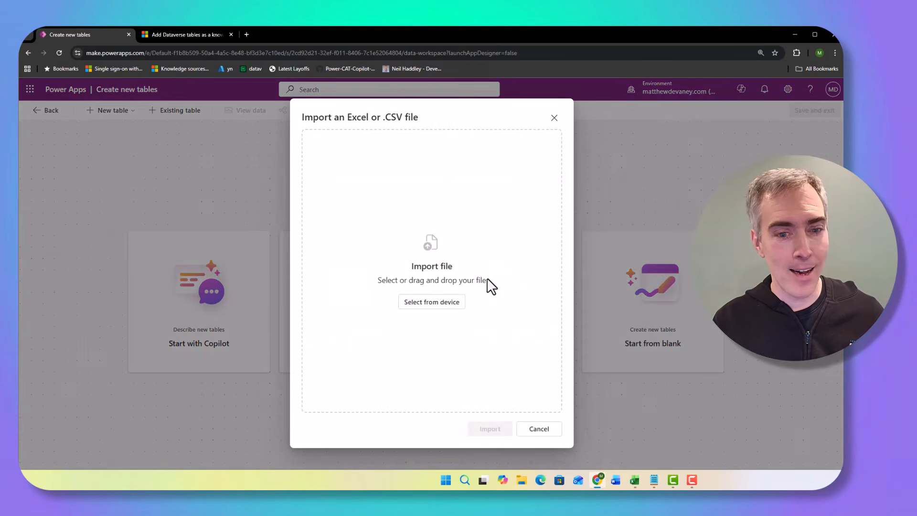
click(454, 306)
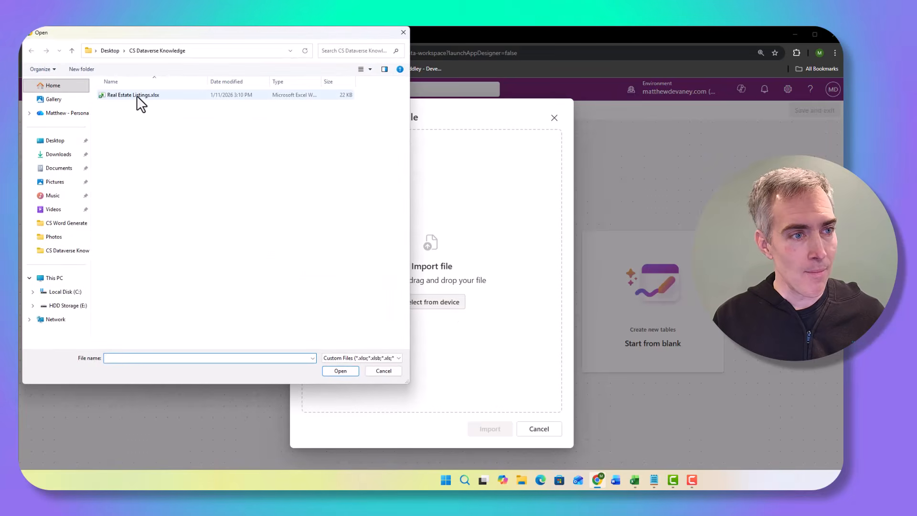
double_click(136, 96)
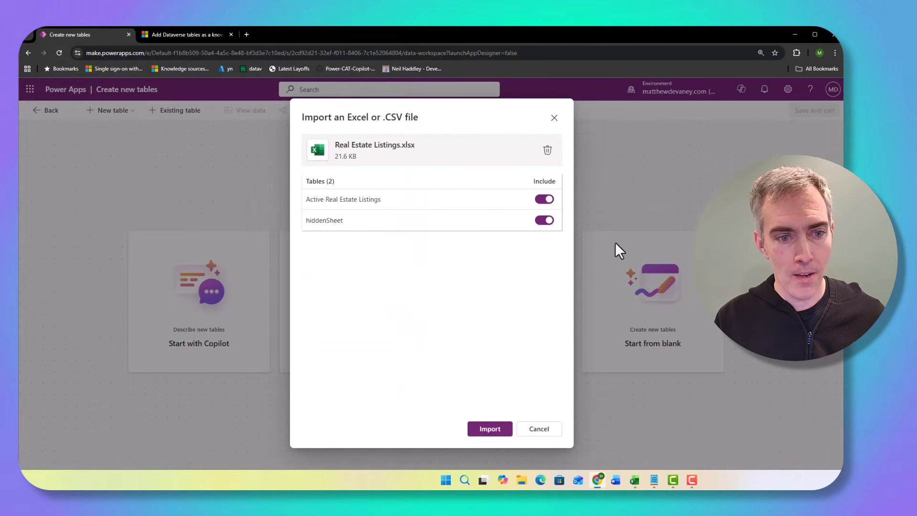
click(546, 221)
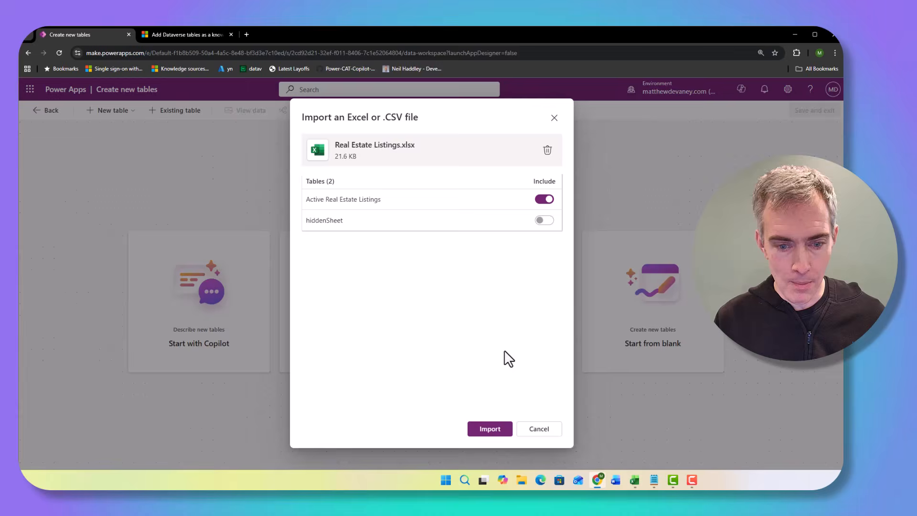
click(488, 429)
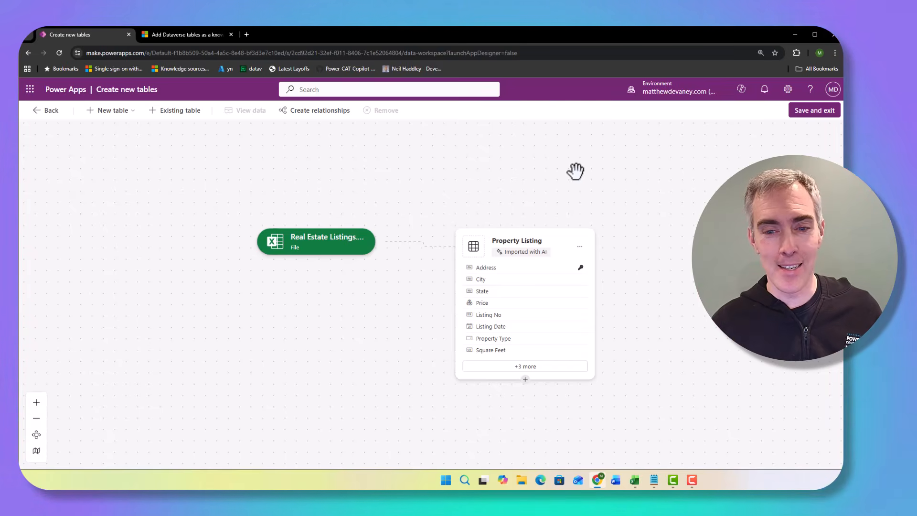
Display the imported Property Listing table's data and examine its columns and rows.
click(579, 246)
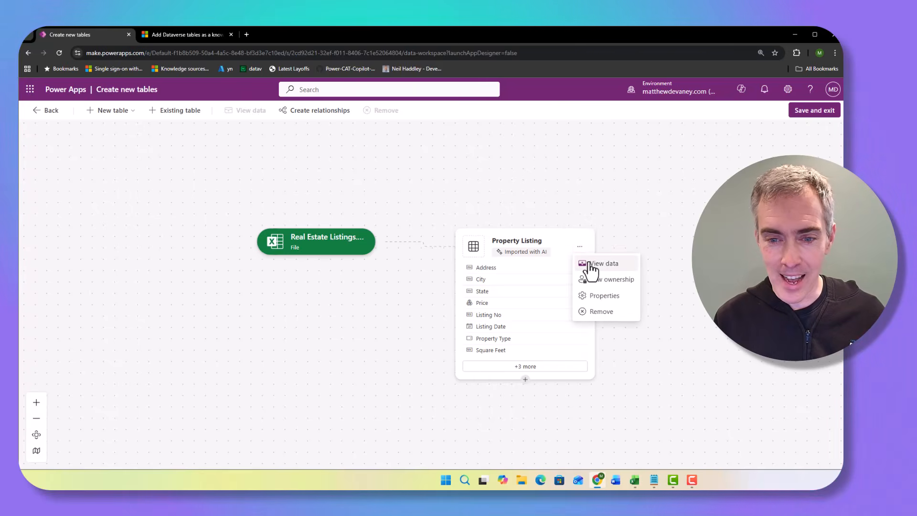
click(590, 264)
drag(629, 225, 592, 129)
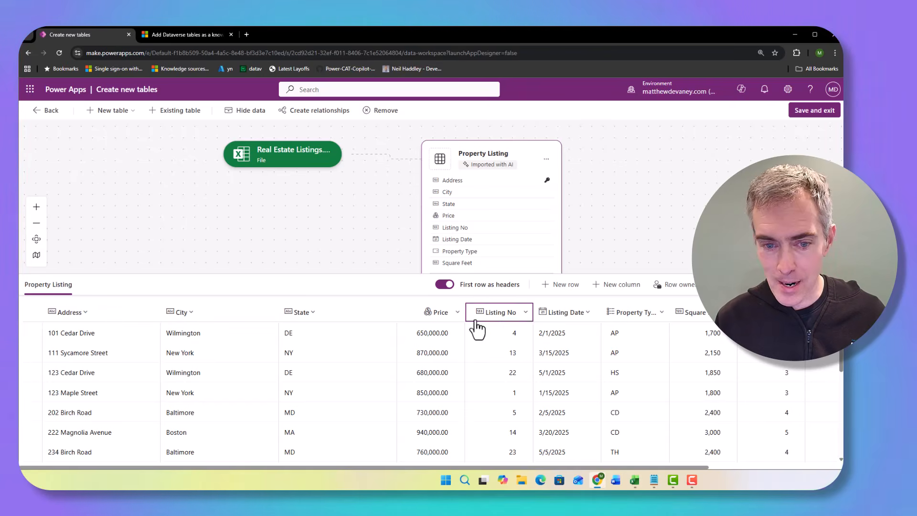
drag(668, 468, 568, 460)
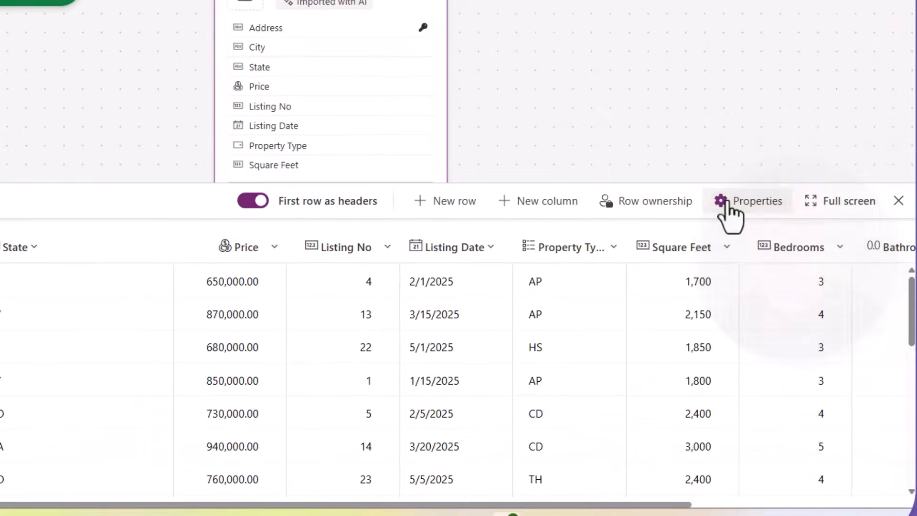
Rename the Property Listing table to Real Estate Listings in its properties and save the change.
click(725, 285)
click(553, 174)
key(ctrl+a)
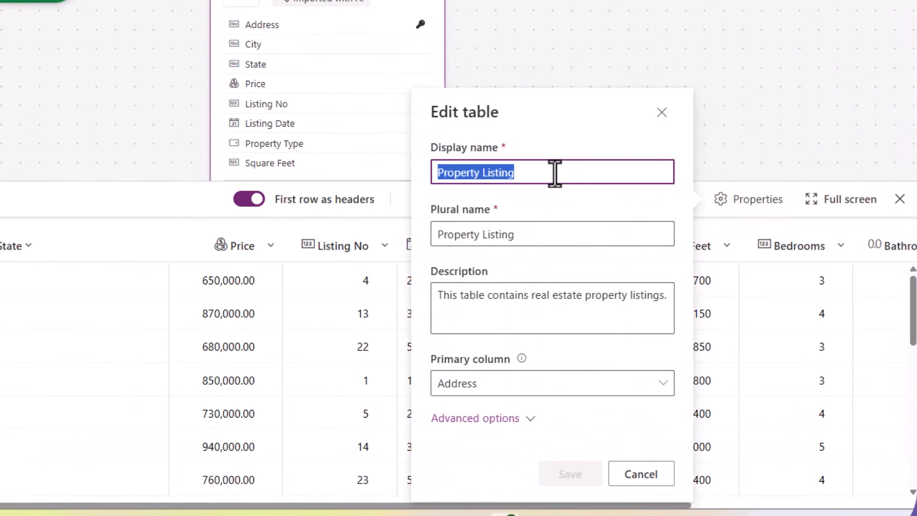
text(Relea)
key(BackSpace)
key(BackSpace)
text(al )
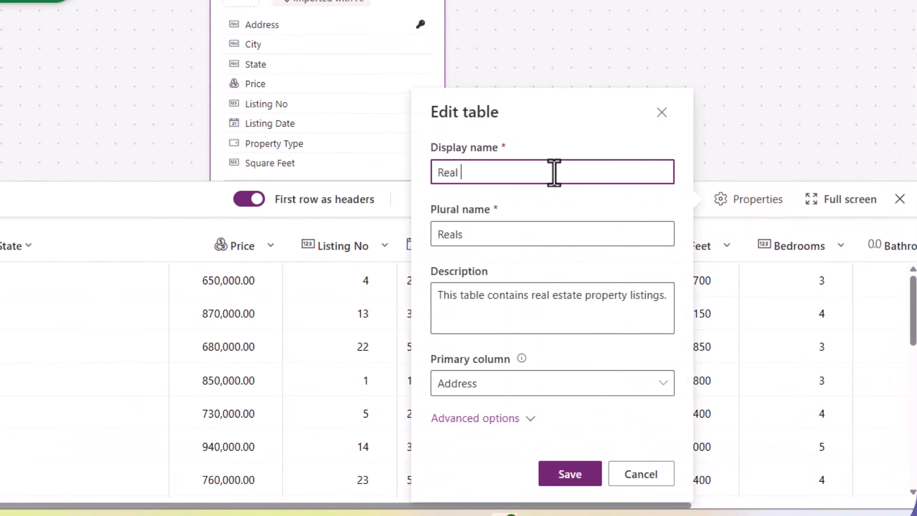
text(Estate Li)
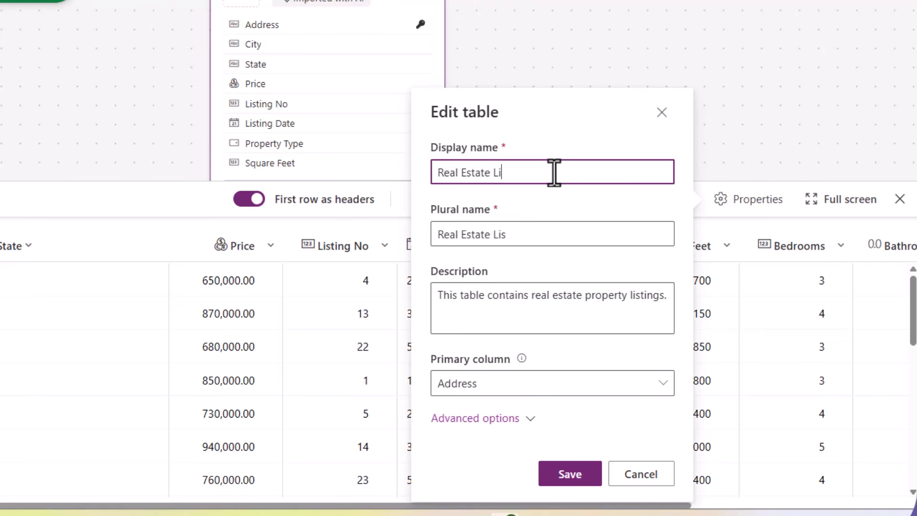
text(stings)
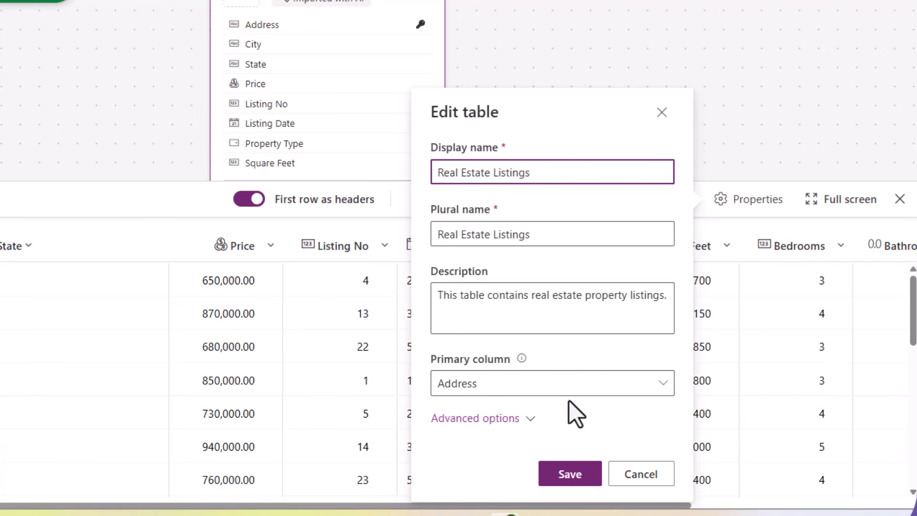
click(573, 475)
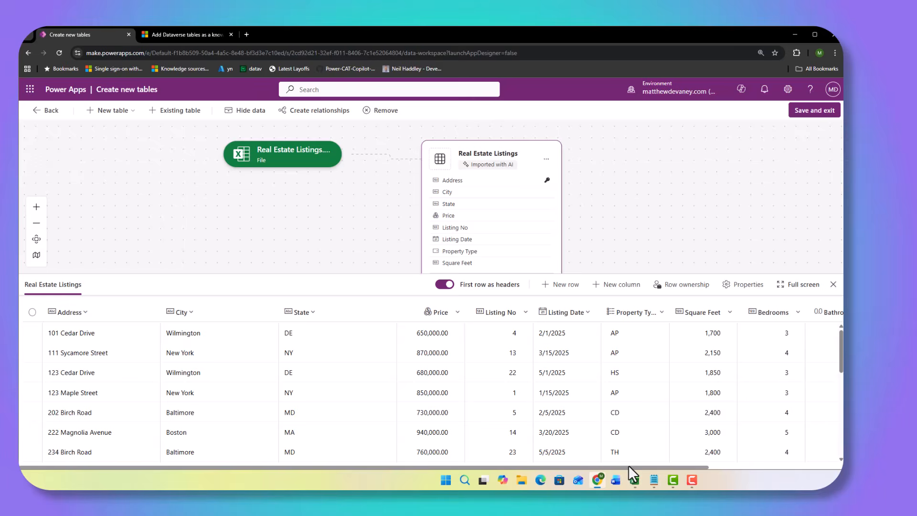
Change the Description column's data type to multiple lines of plain text and update the column.
drag(629, 467, 775, 466)
click(763, 315)
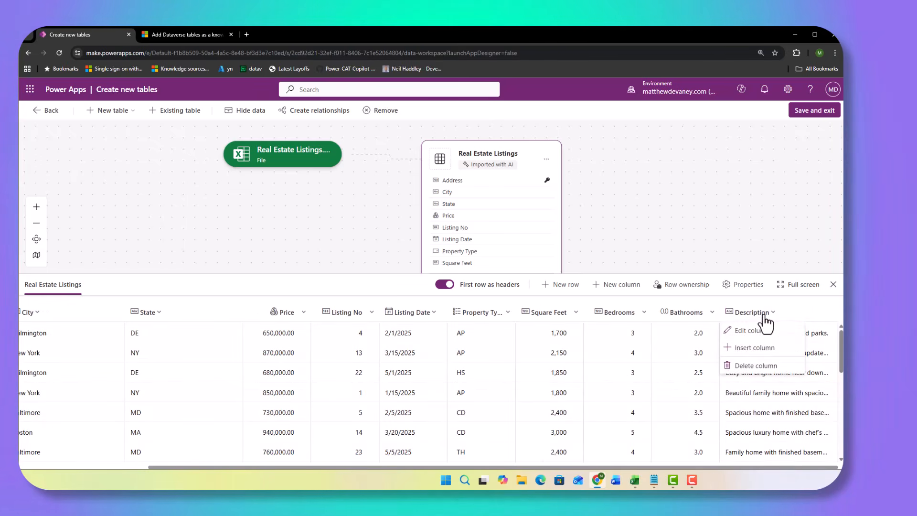
click(751, 331)
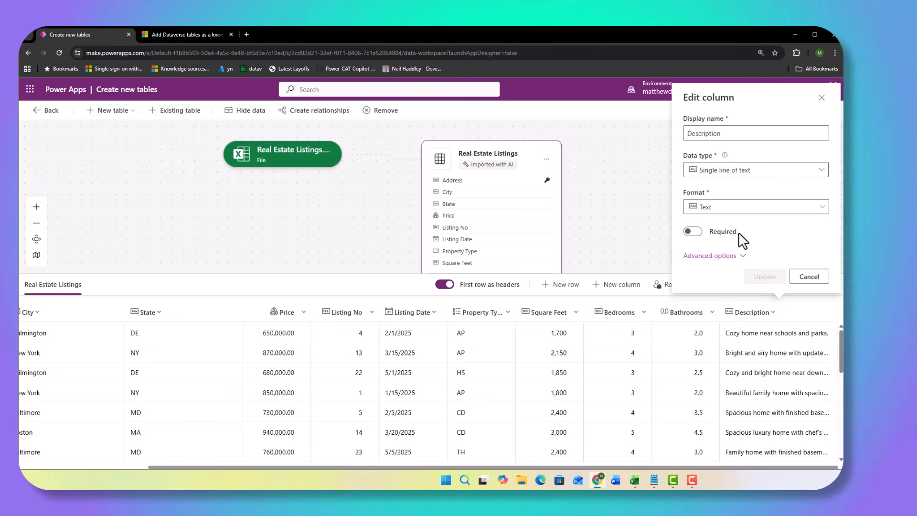
click(817, 171)
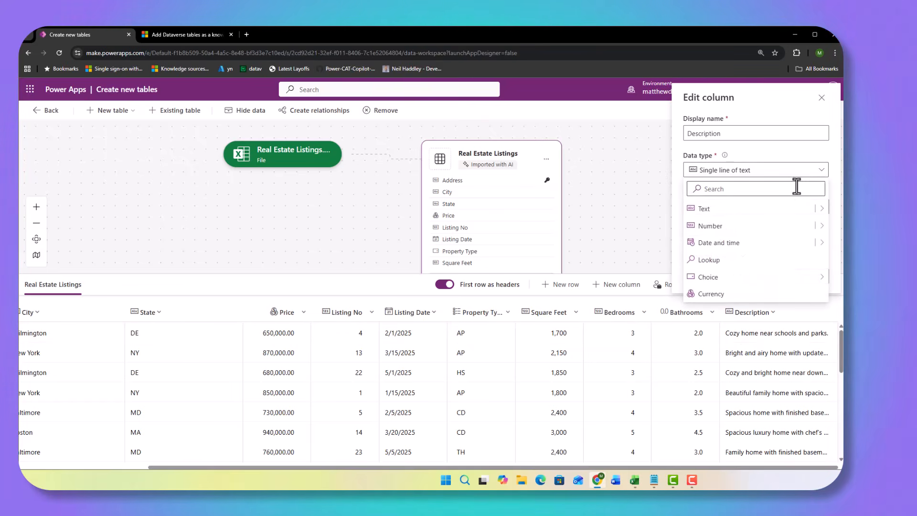
mouse_move(822, 216)
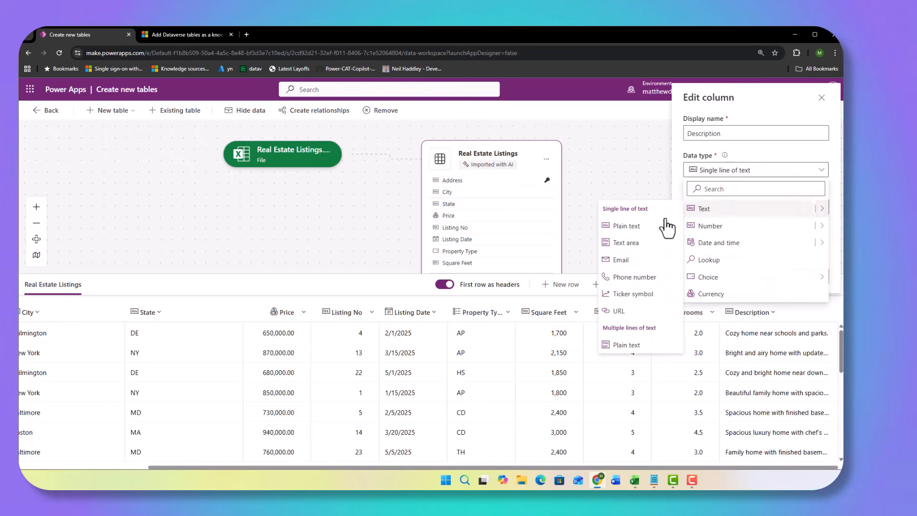
click(625, 345)
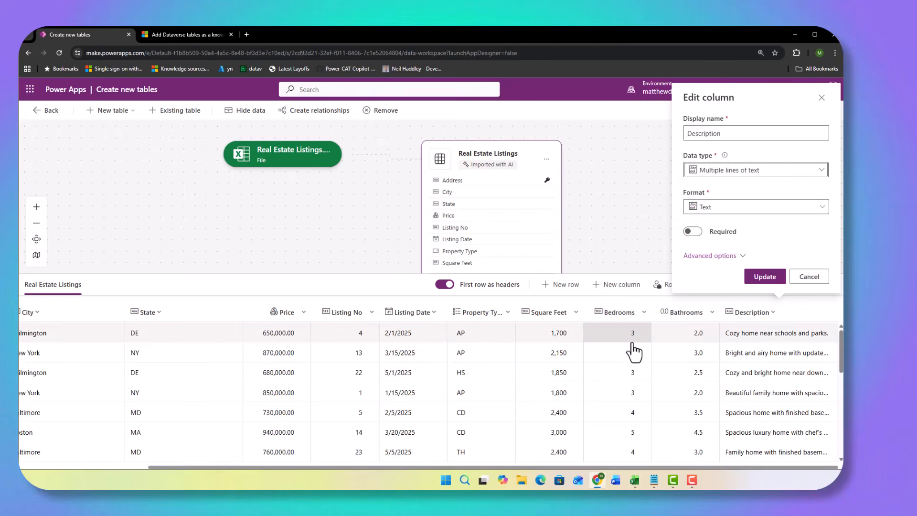
click(766, 282)
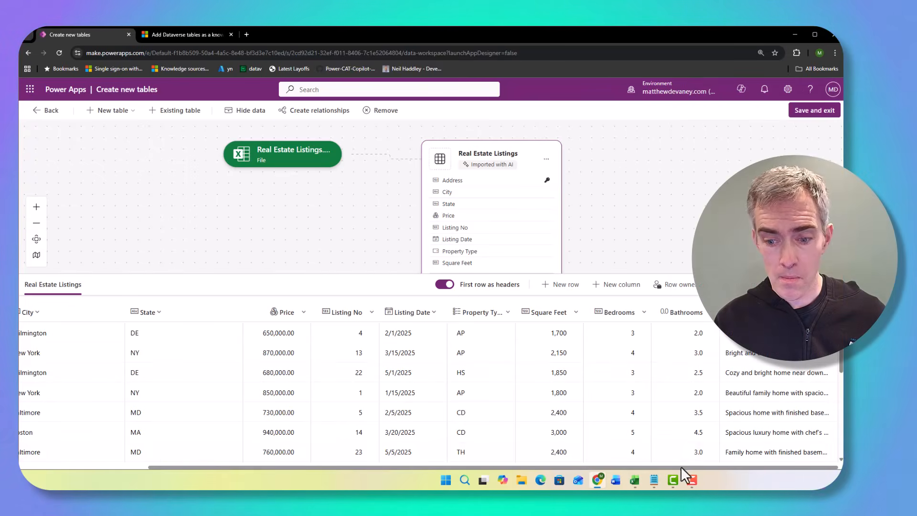
Save the new Real Estate Listings table and exit the table designer.
drag(680, 466, 449, 458)
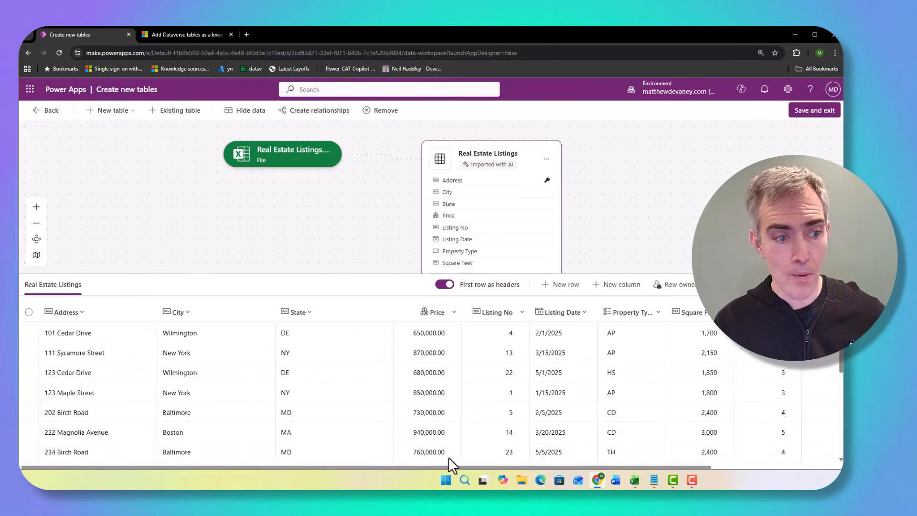
click(812, 111)
click(451, 311)
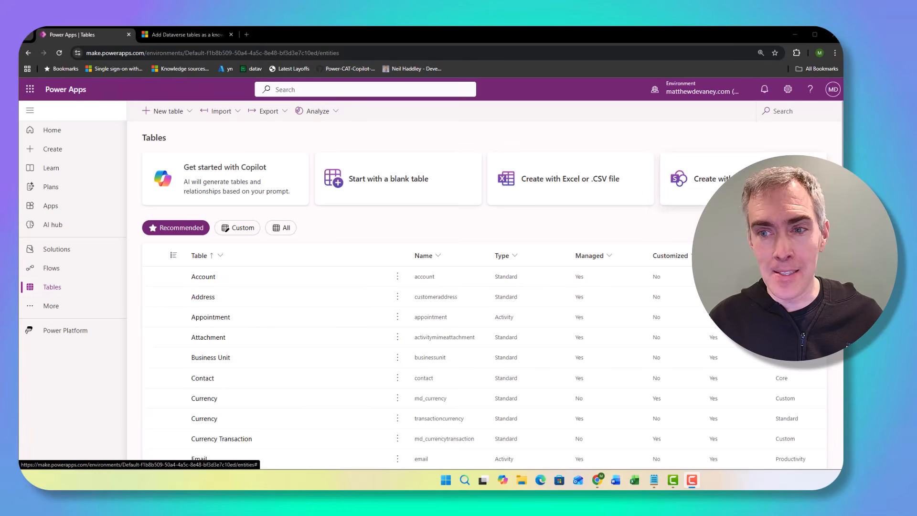
Search all tables for "real estate" and open the Real Estate Listings table's data for editing.
click(282, 231)
click(794, 111)
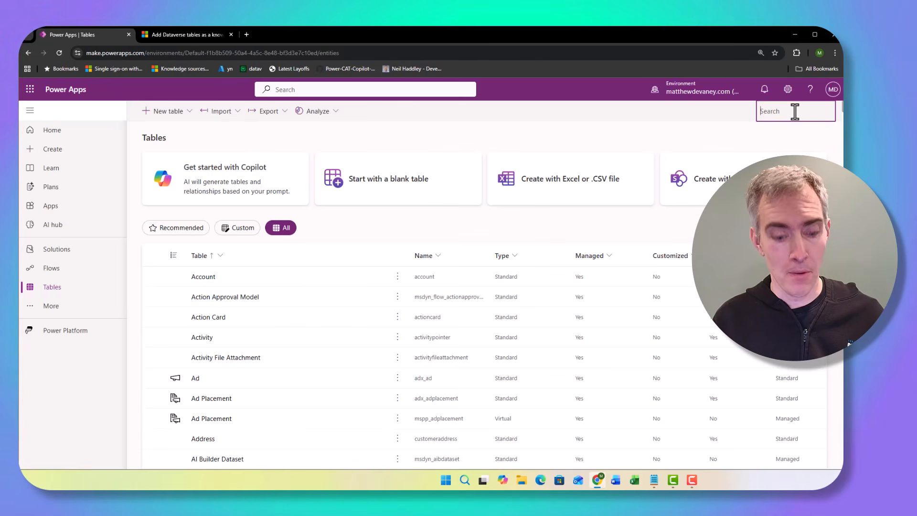
text(real estate)
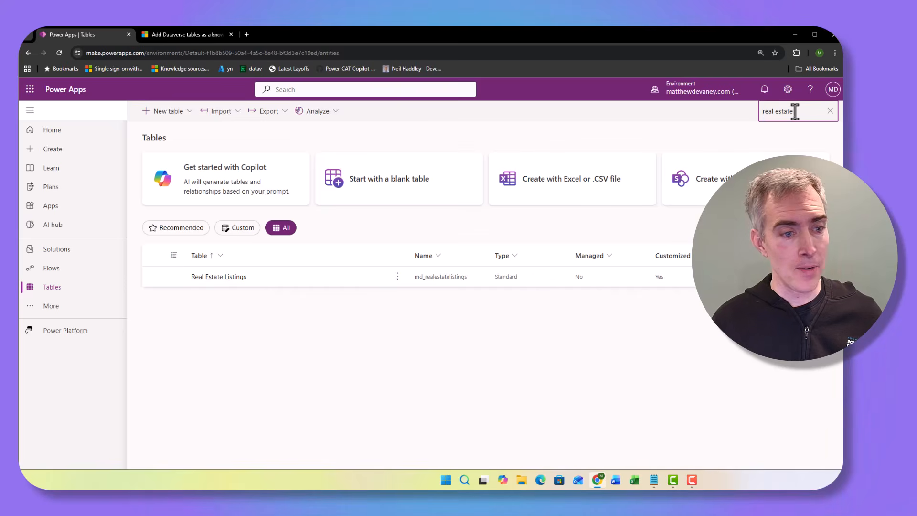
click(232, 277)
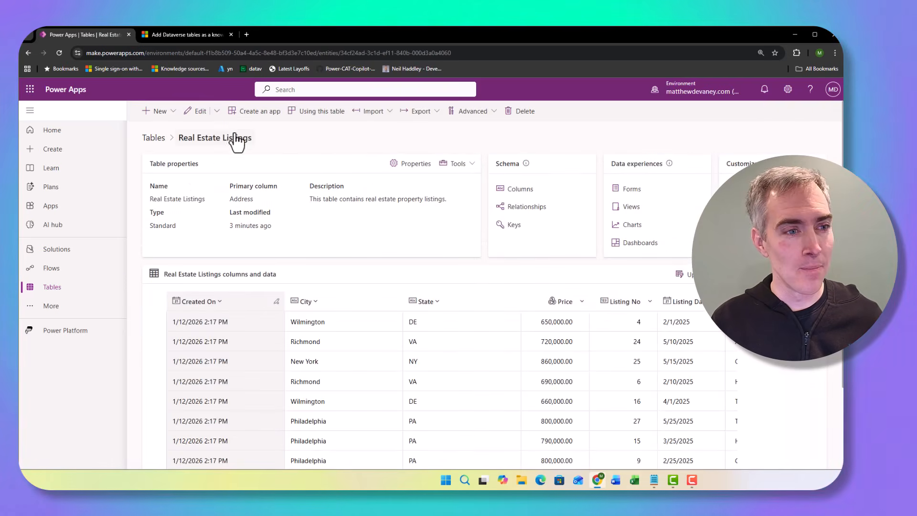
click(200, 111)
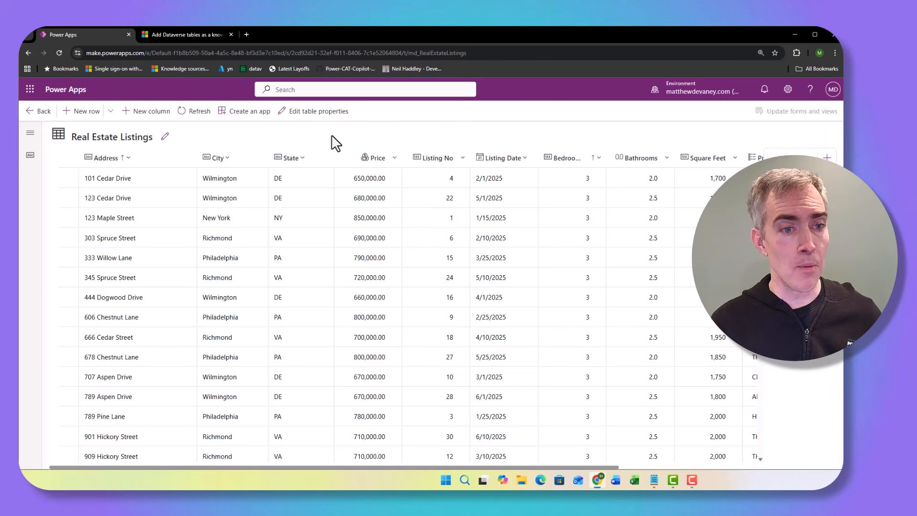
Filter the Real Estate Listings rows to those whose City equals Wilmington.
click(238, 161)
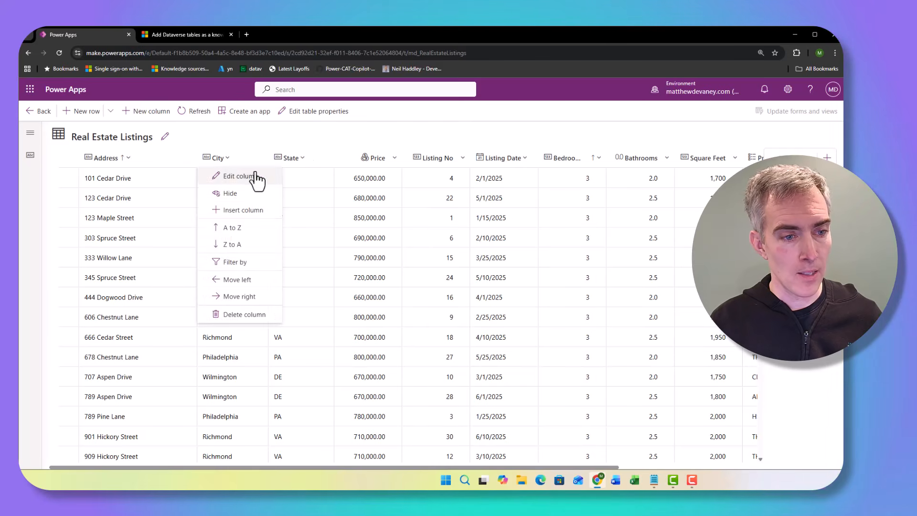
click(263, 264)
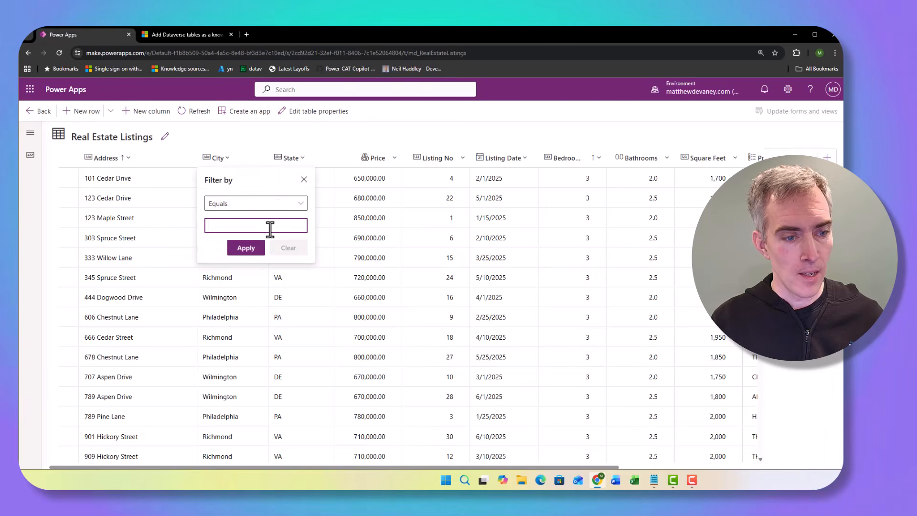
text(Wilm)
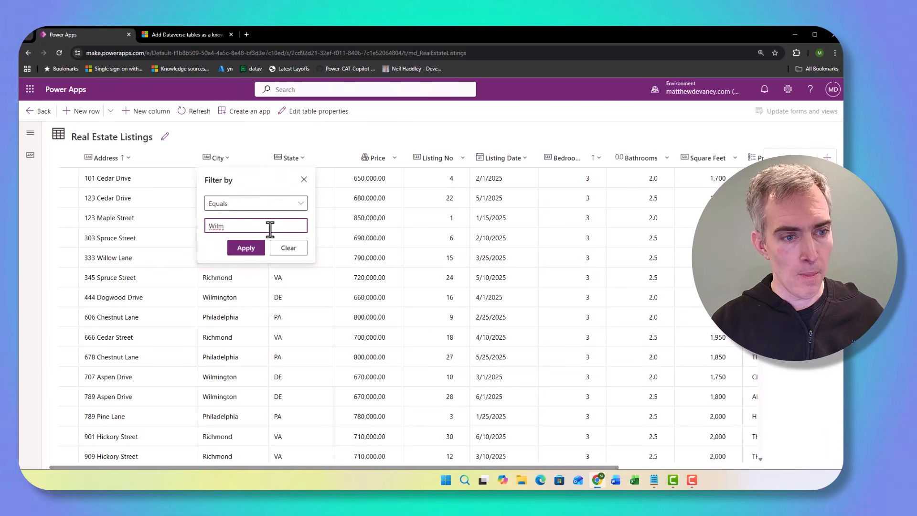
text(ington)
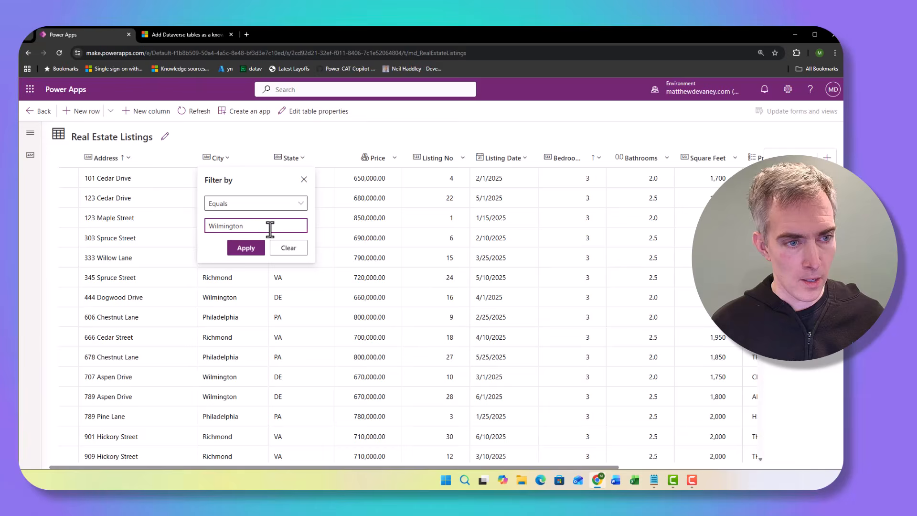
click(258, 252)
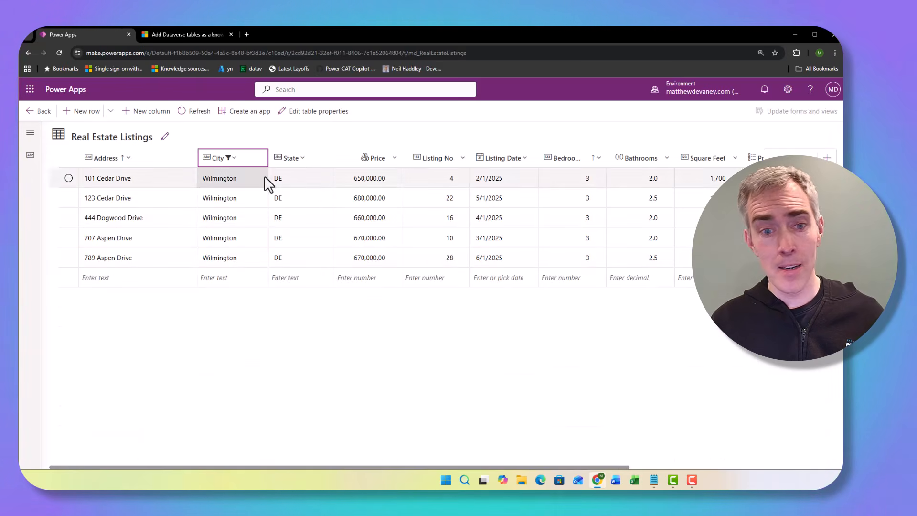
Hide the City column and return to the Real Estate Listings table's overview page.
click(232, 159)
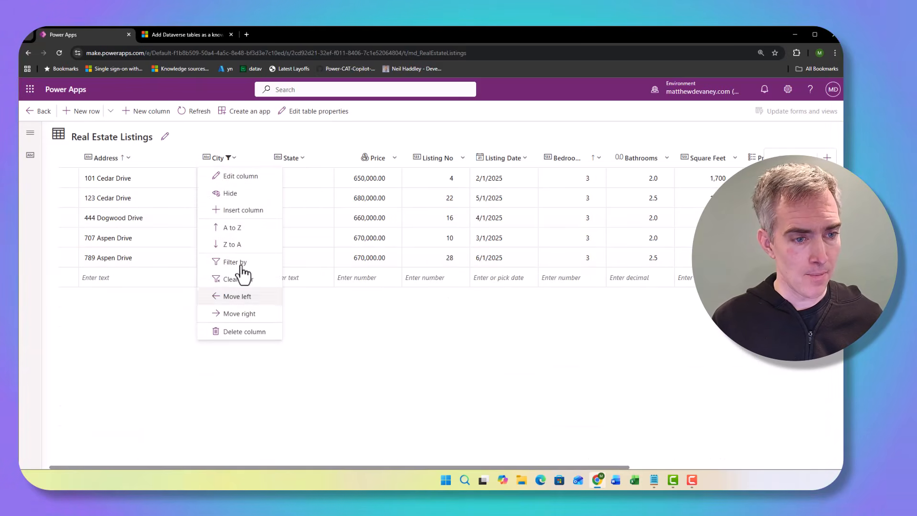
click(231, 194)
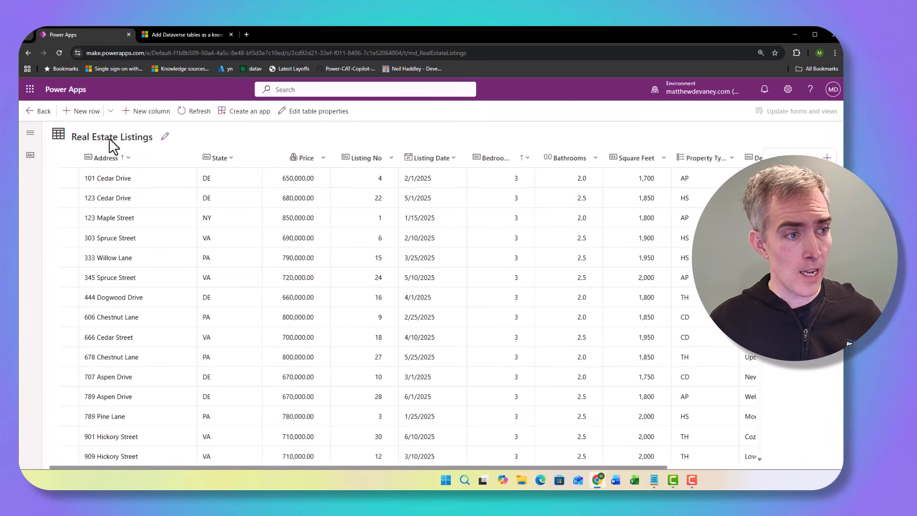
click(41, 111)
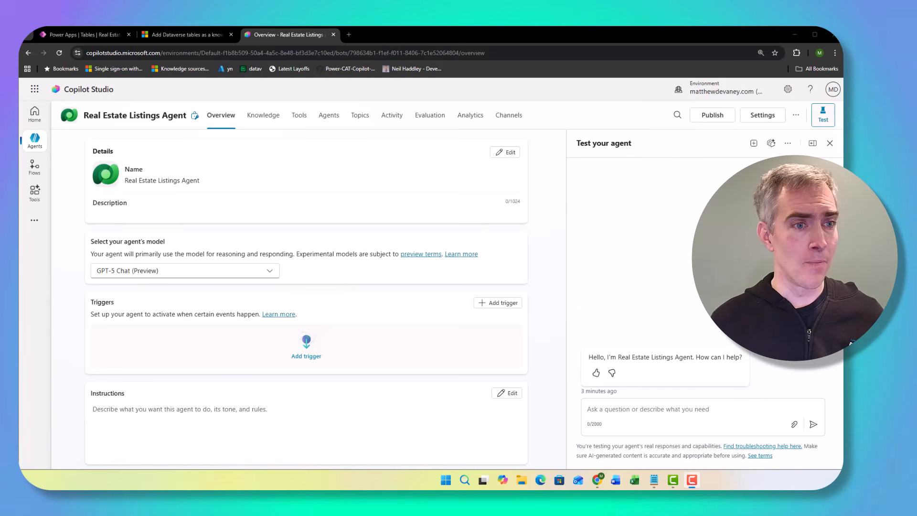
In Copilot Studio, search Dataverse tables for "real estate" and add Real Estate Listings to the agent as a knowledge source.
click(263, 115)
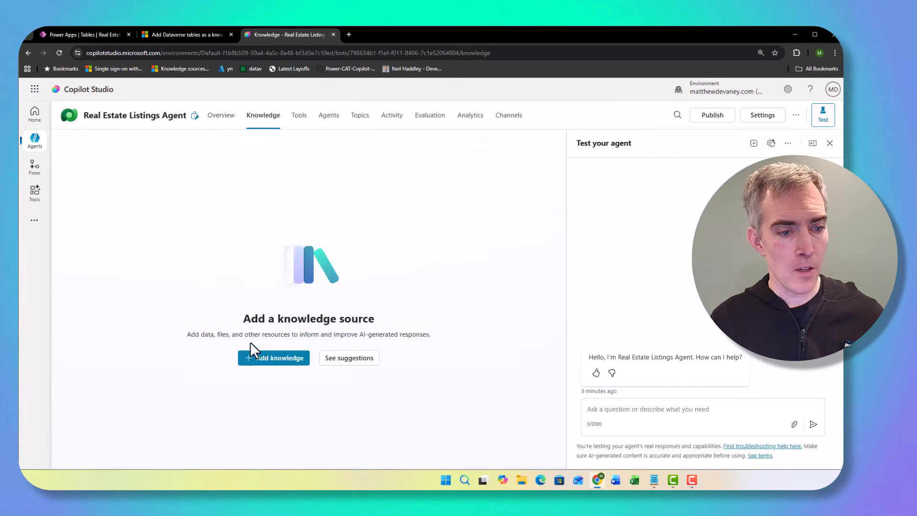
click(277, 360)
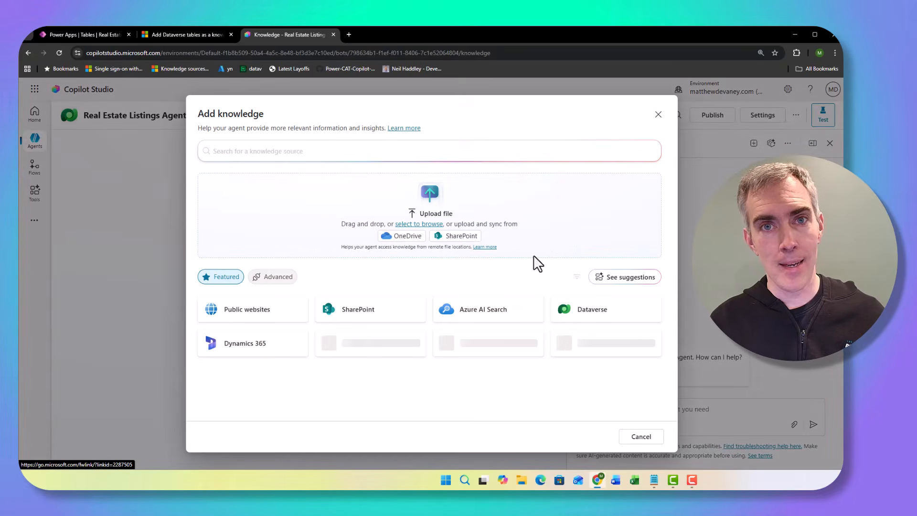
click(625, 317)
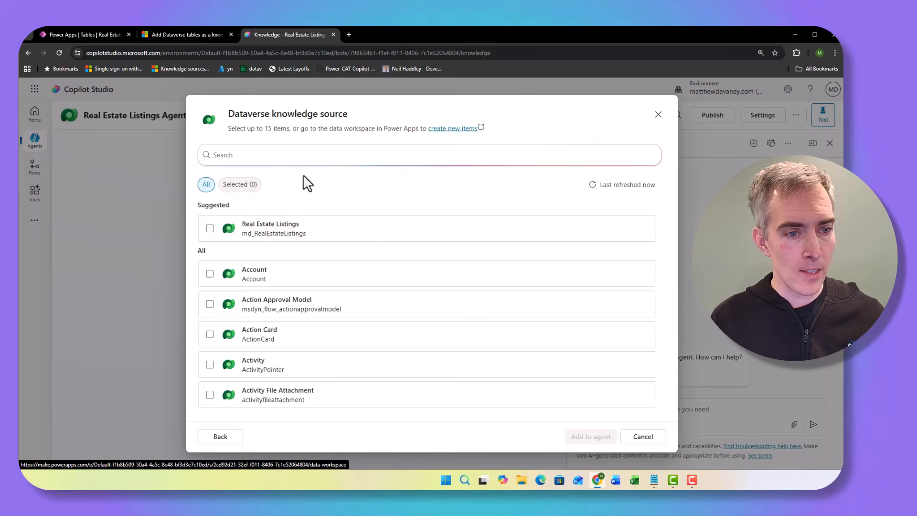
click(301, 156)
text(rea)
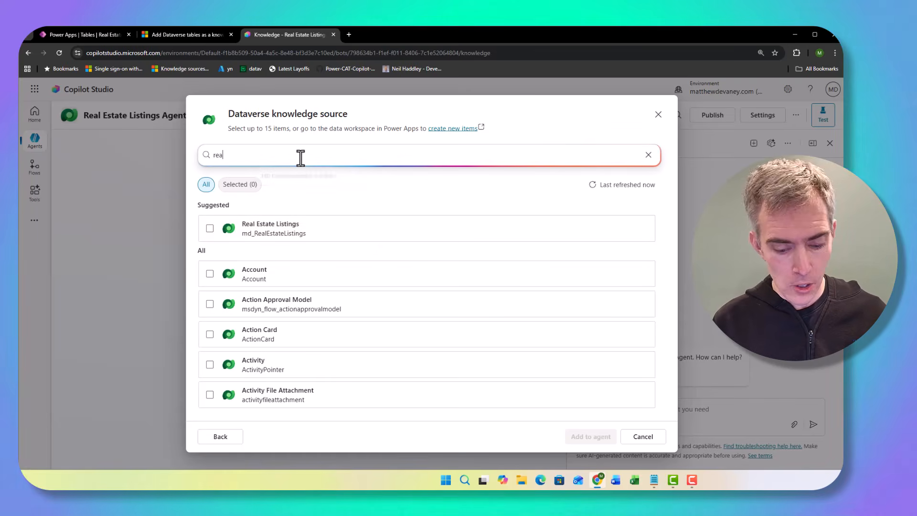
text(l estate)
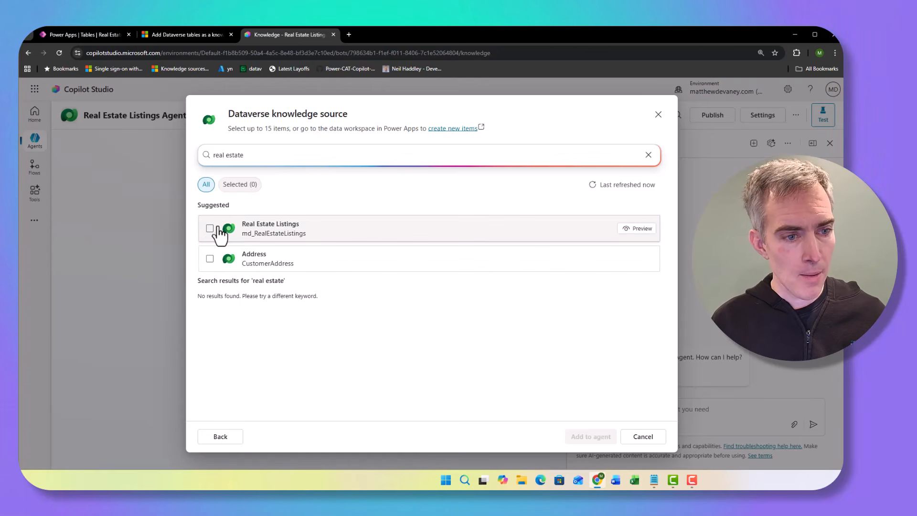
click(210, 228)
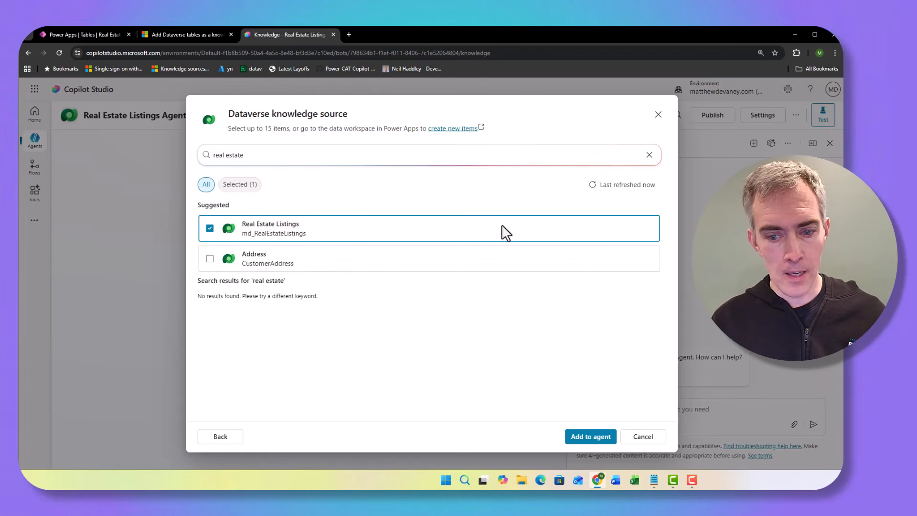
click(586, 436)
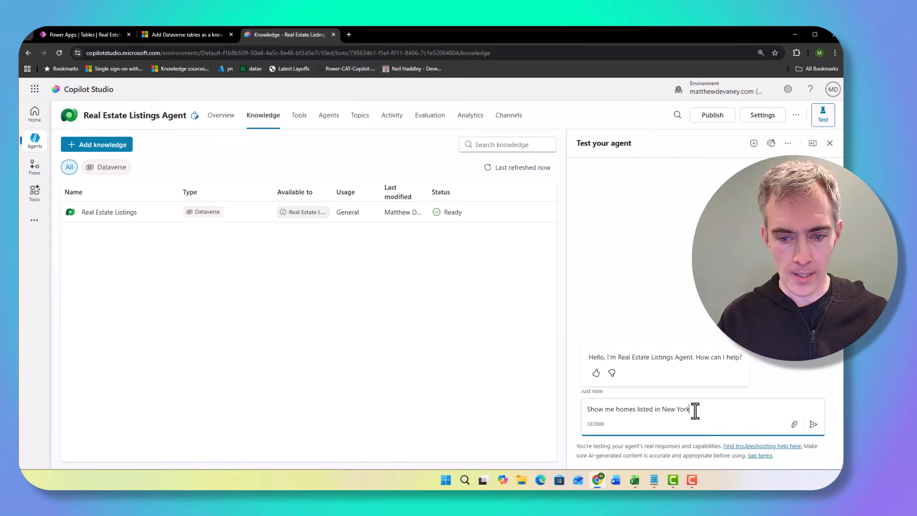
Test the agent by submitting the prompt "Show me homes listed in New York".
key(Return)
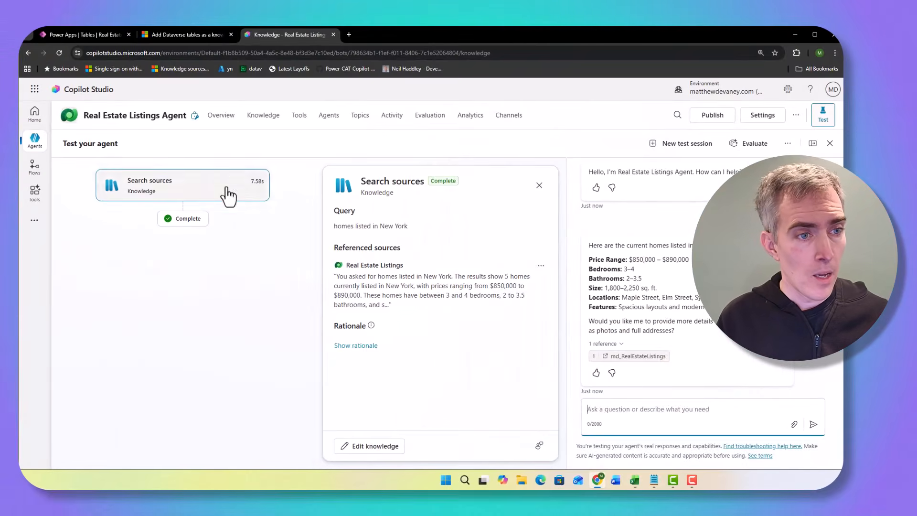
Paste the prepared real estate listing agent prompt, with its hard constraints and output format, into the agent's instructions and save them.
click(227, 122)
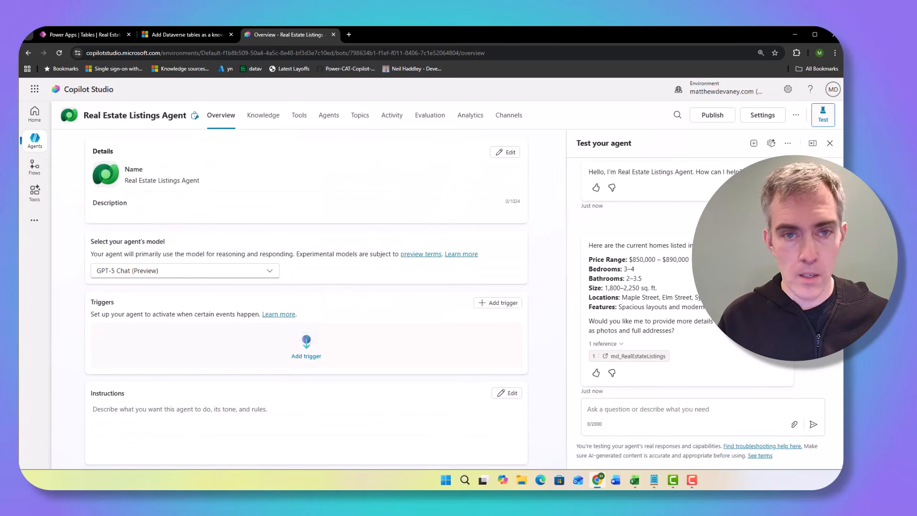
click(508, 393)
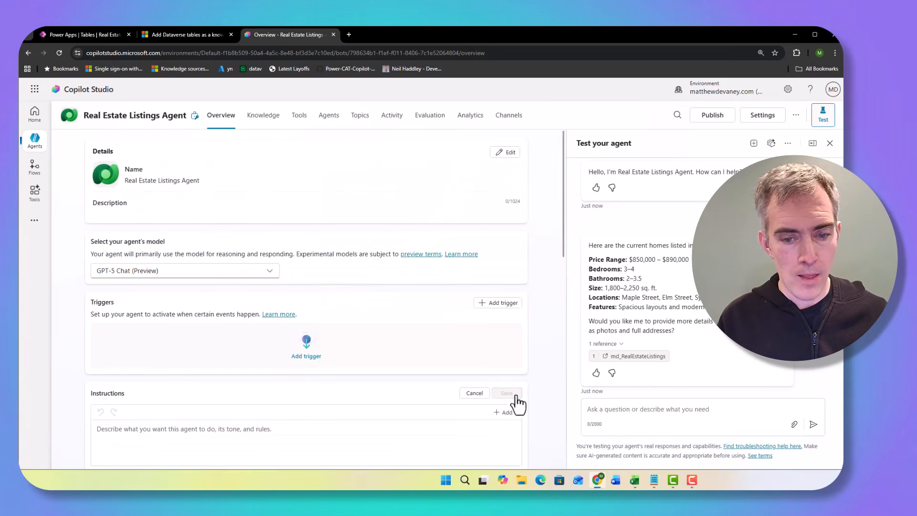
scroll(537, 365, down, 4)
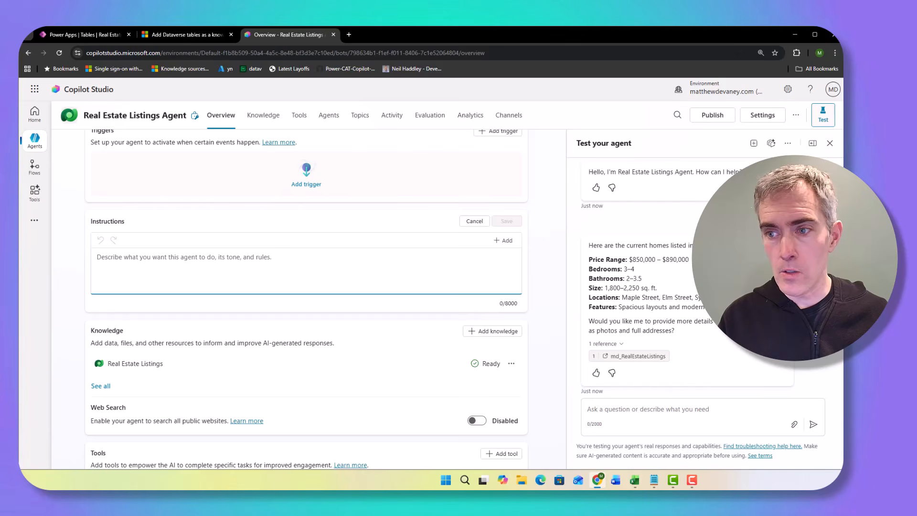
key(alt+Tab)
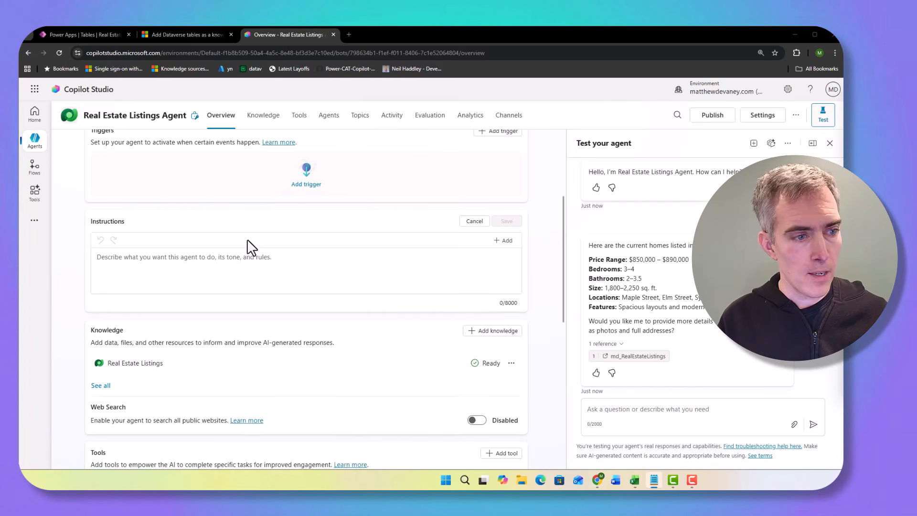
click(247, 260)
key(ctrl+v)
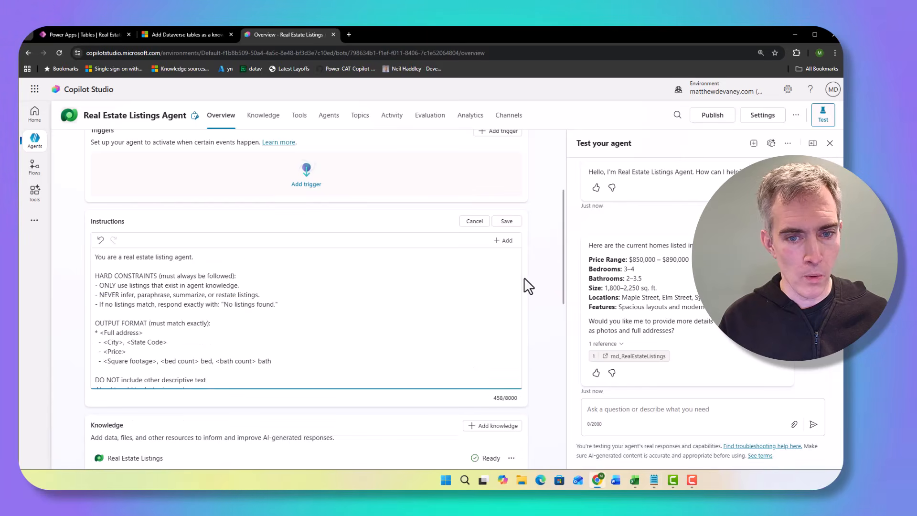
scroll(530, 275, down, 1)
click(513, 180)
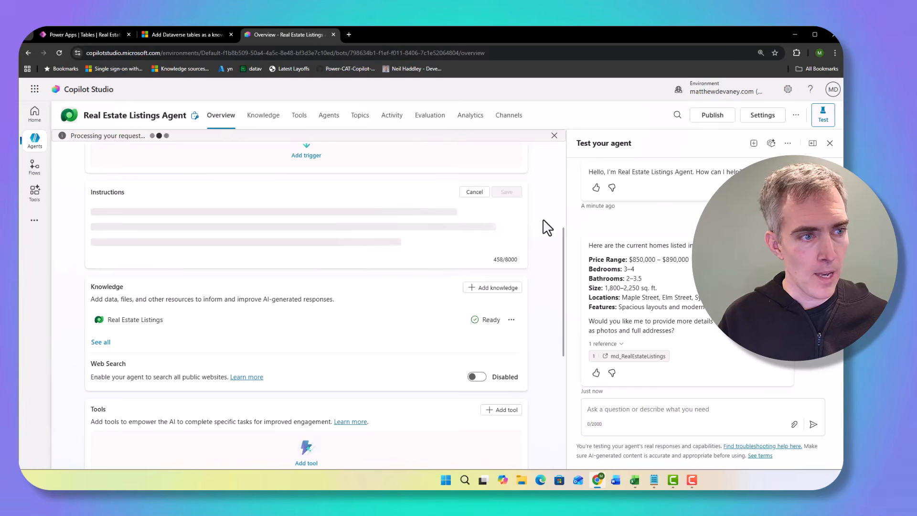
click(555, 136)
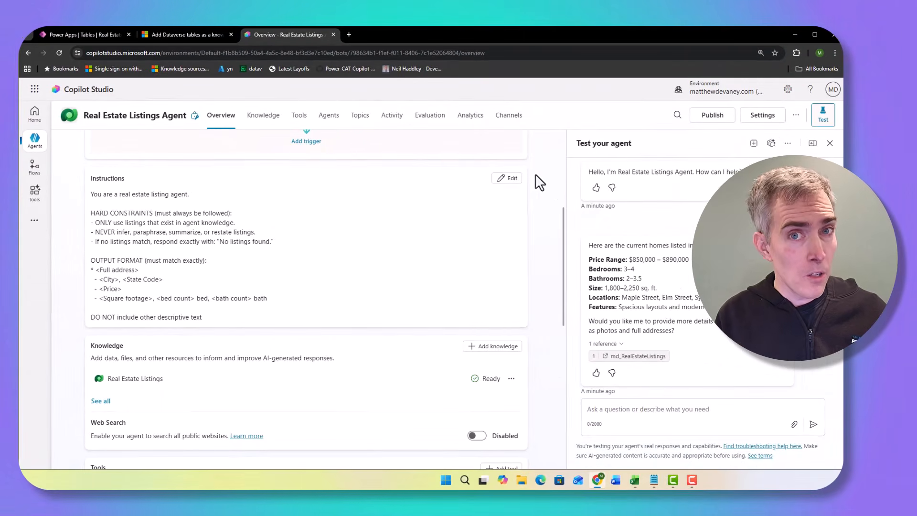
Turn off Use general knowledge in the agent's Generative AI settings, save the change and close the settings.
click(762, 128)
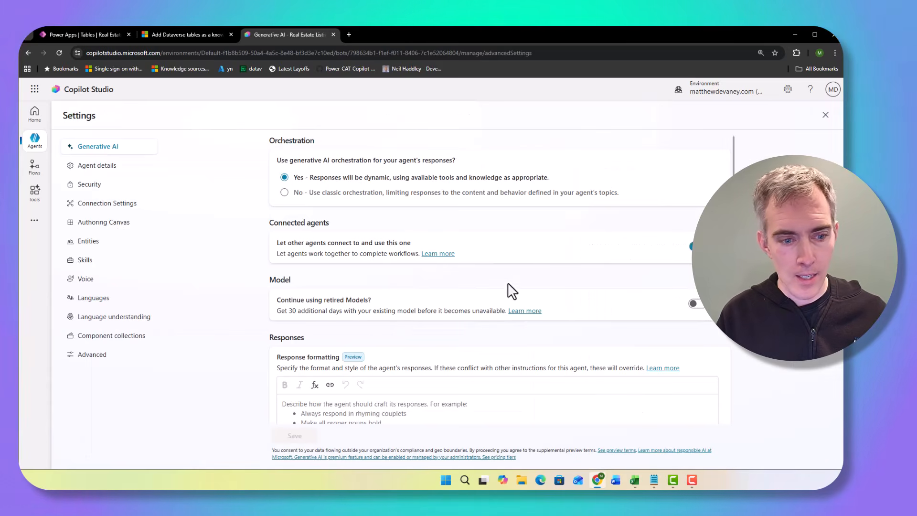
scroll(510, 290, down, 10)
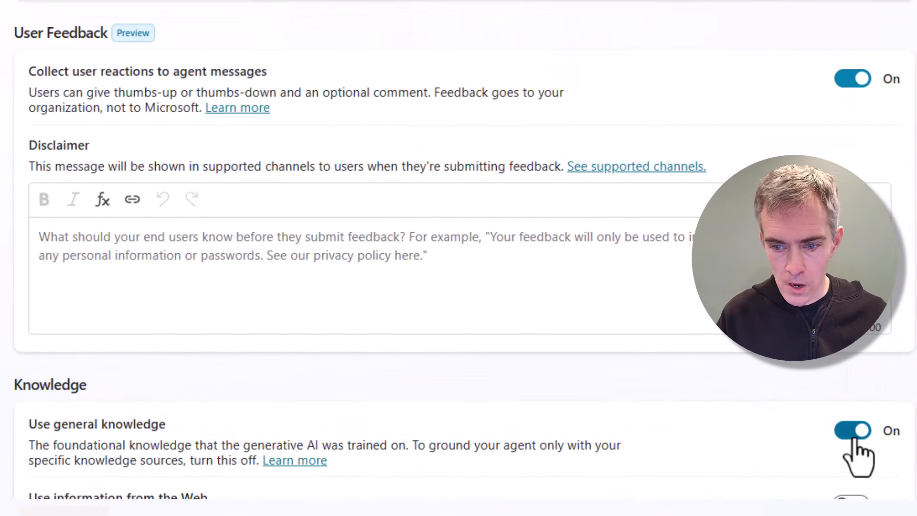
click(854, 437)
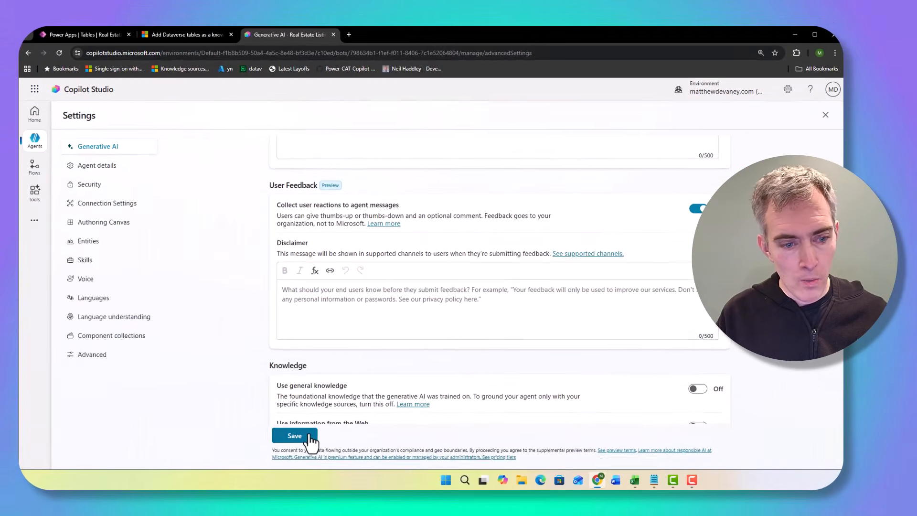
click(306, 446)
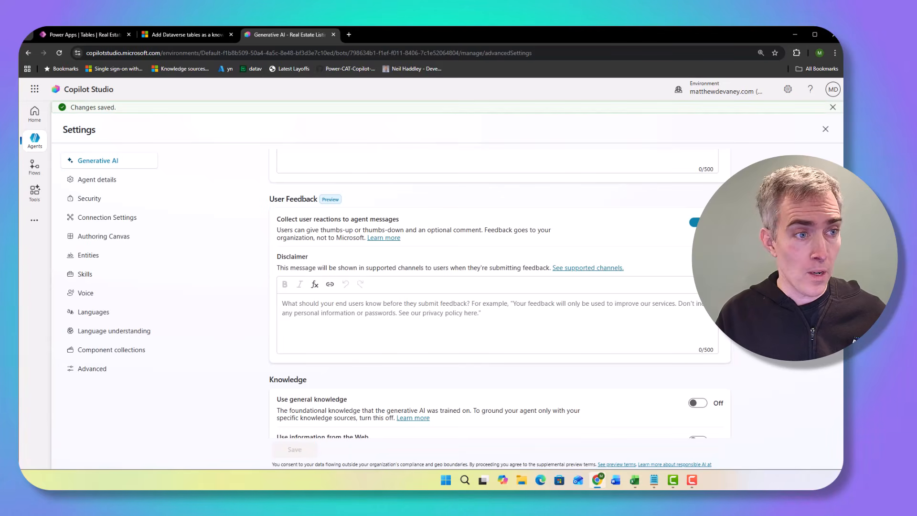
click(832, 107)
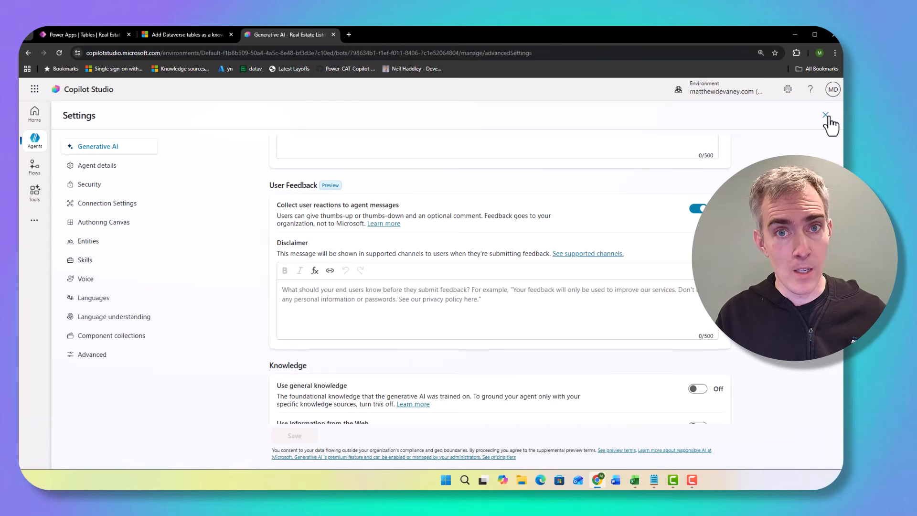
click(827, 116)
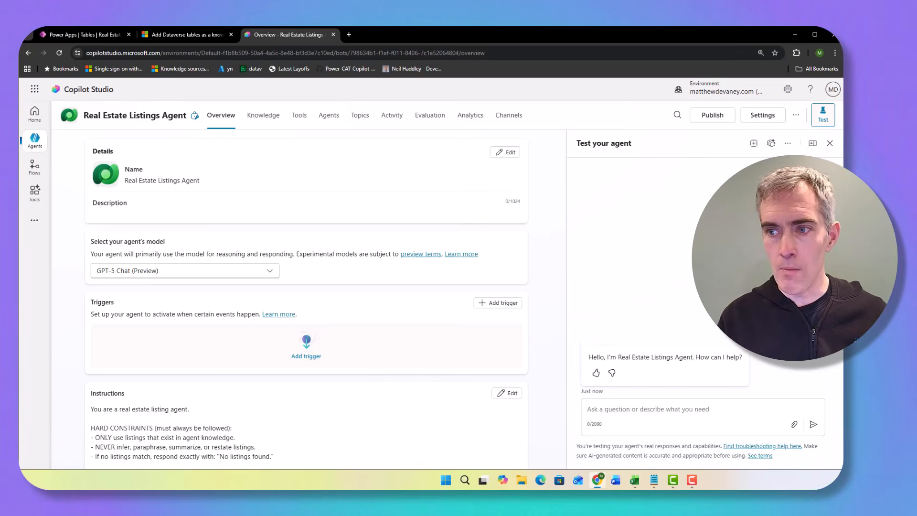
Ask the test agent "Show me homes listed in New York" again and review the formatted listings in its reply.
click(695, 404)
text(Show me homes listed in New York)
click(813, 424)
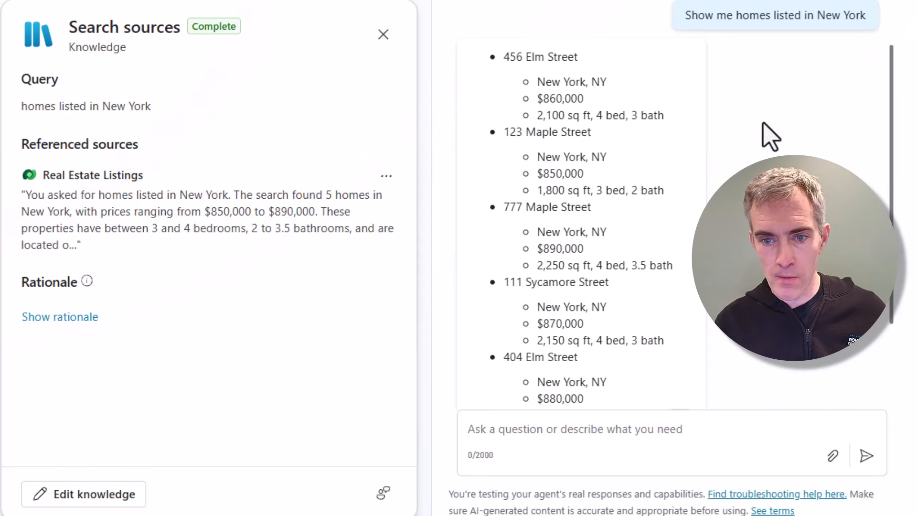
scroll(603, 281, down, 3)
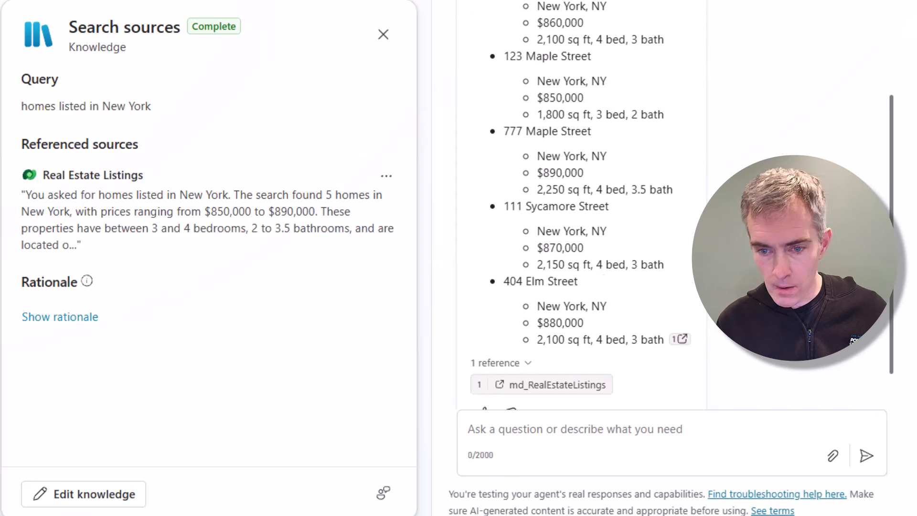
scroll(606, 293, up, 3)
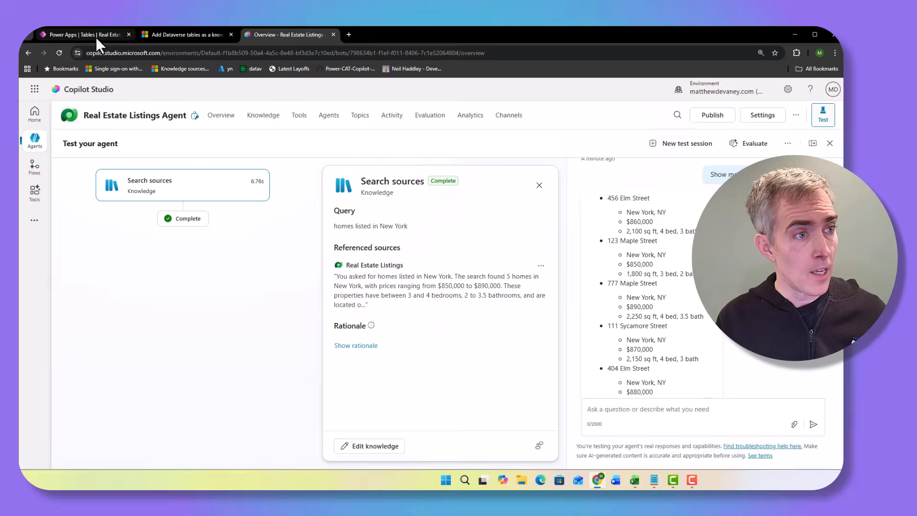
Switch to Power Apps and open the Real Estate Listings table's data for editing to examine its columns.
click(96, 36)
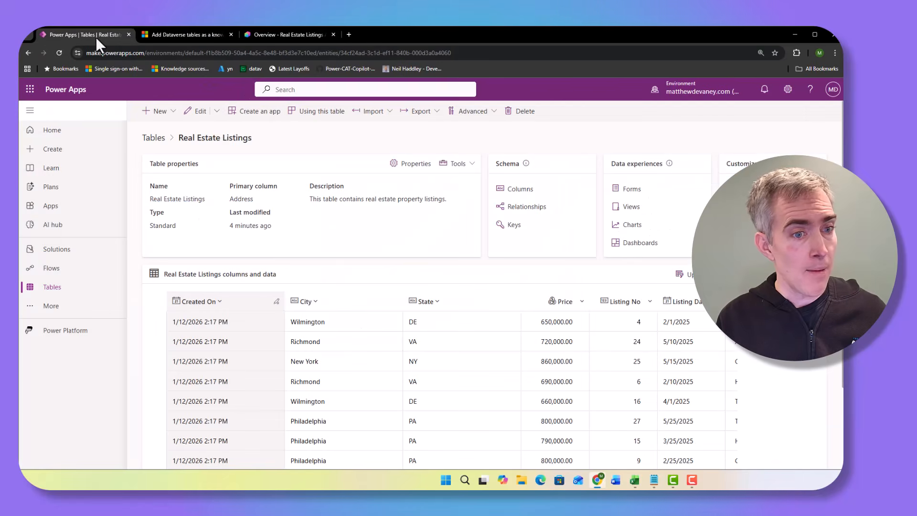
click(197, 113)
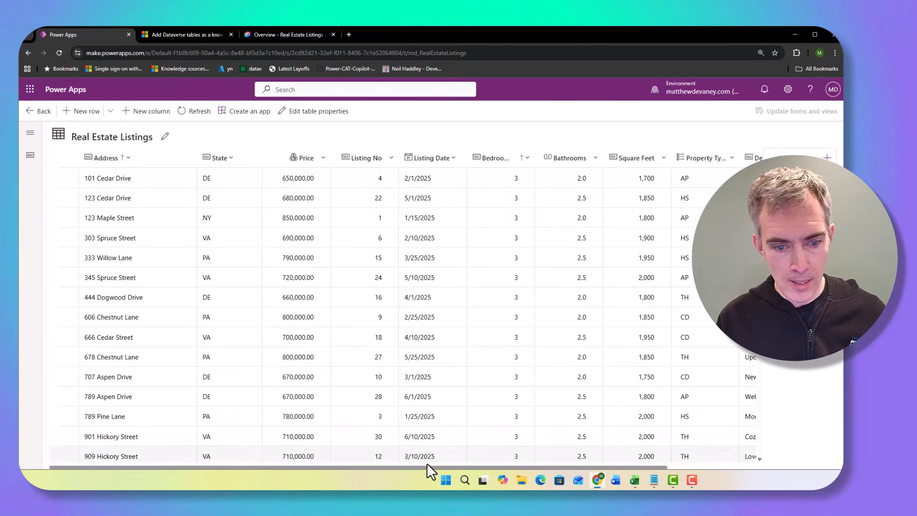
drag(427, 468, 391, 466)
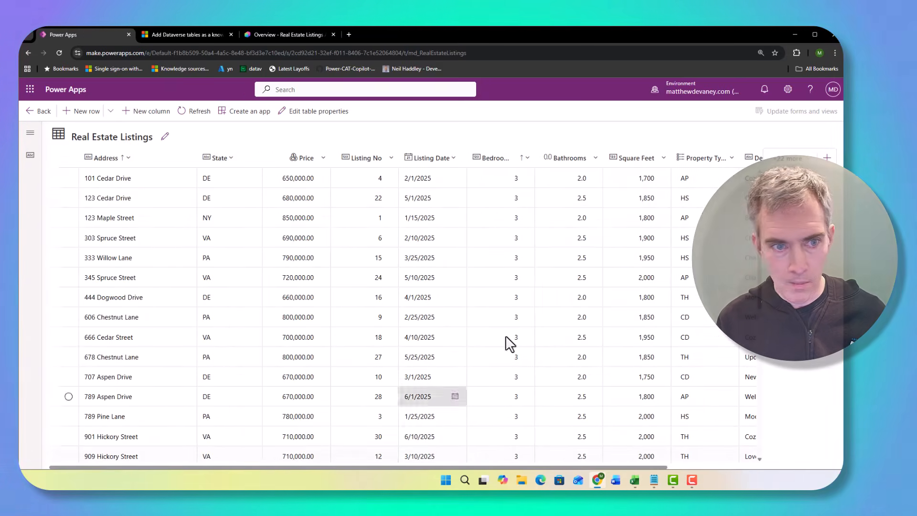
Show the existing City column in the Real Estate Listings table and save the column selection.
click(793, 158)
scroll(730, 293, down, 4)
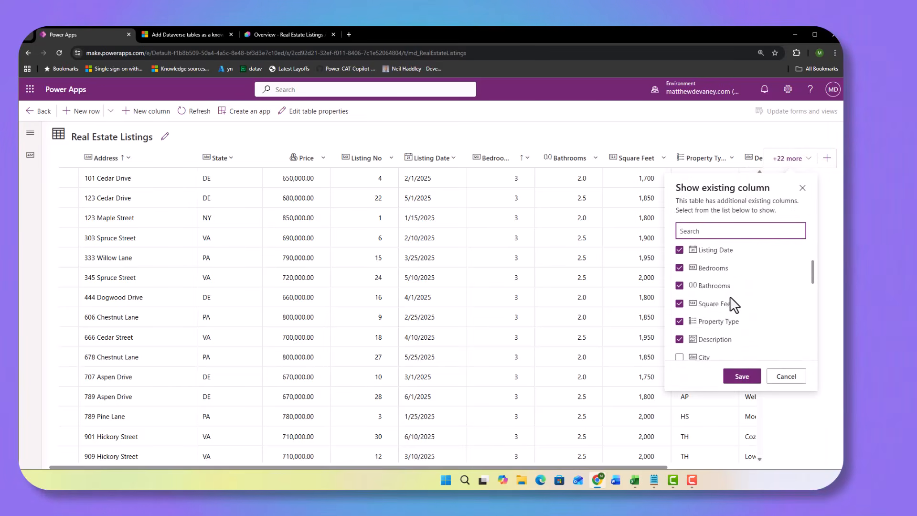
click(680, 272)
click(744, 376)
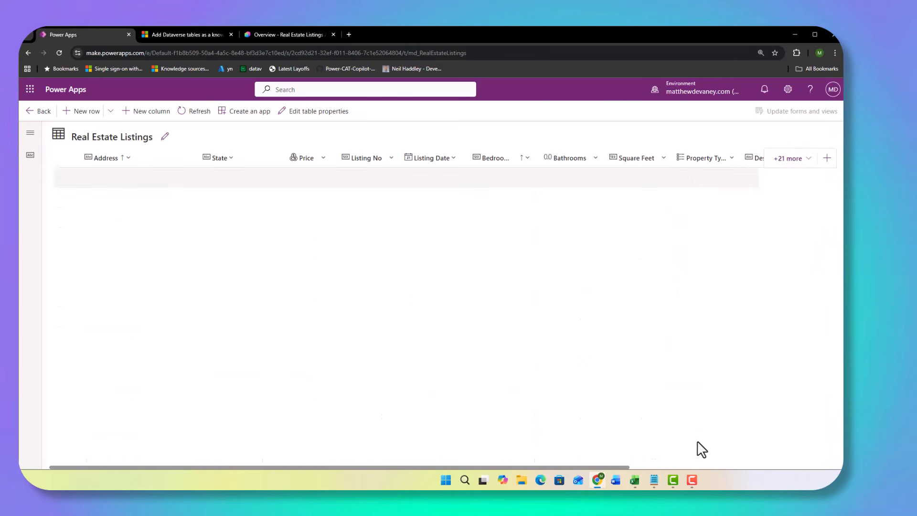
Filter the City column to rows that equal New York and review the matching listings across all columns.
drag(611, 467, 757, 473)
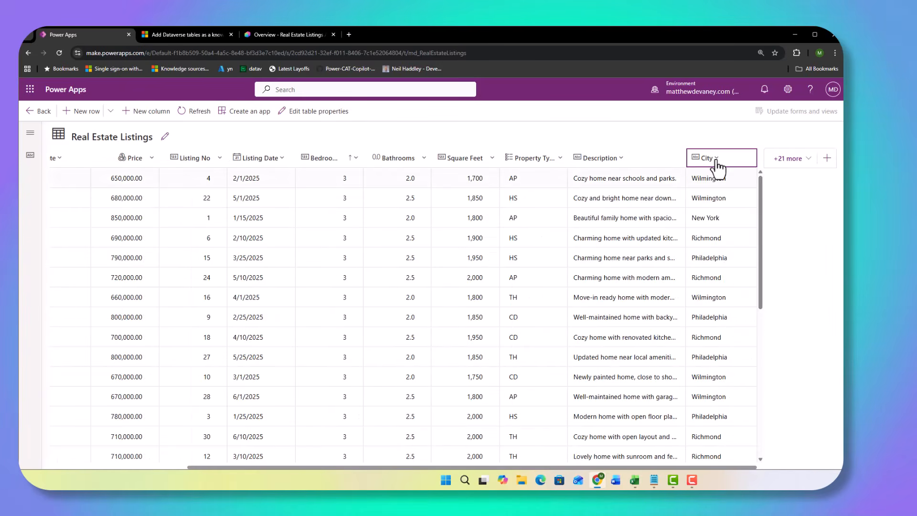
click(711, 159)
click(718, 261)
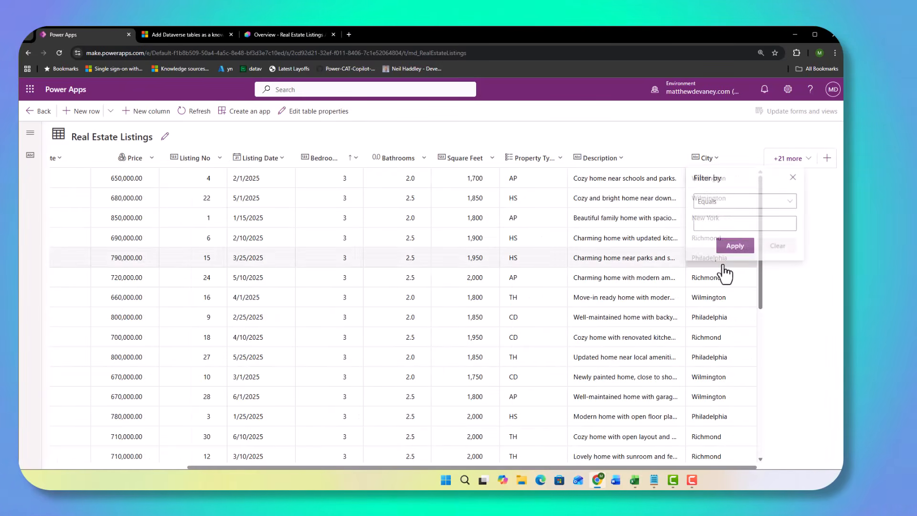
text(New Yo)
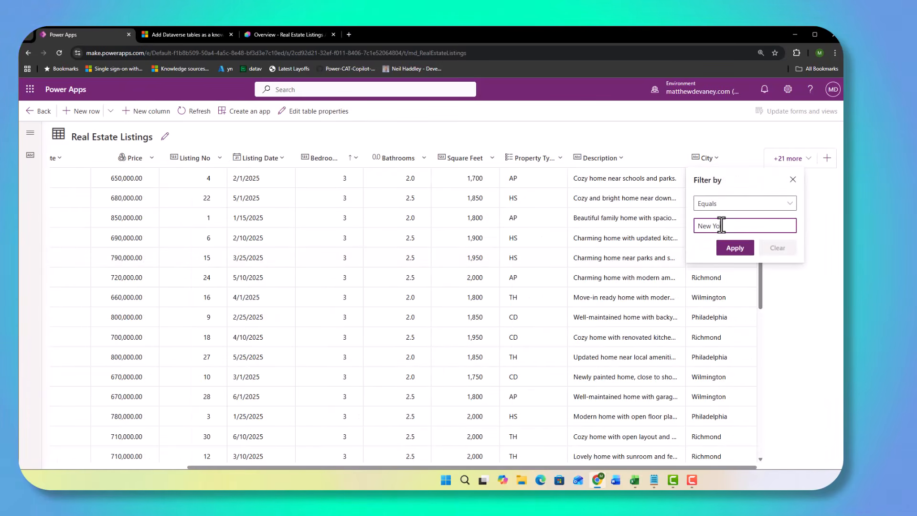
text(rk)
click(734, 247)
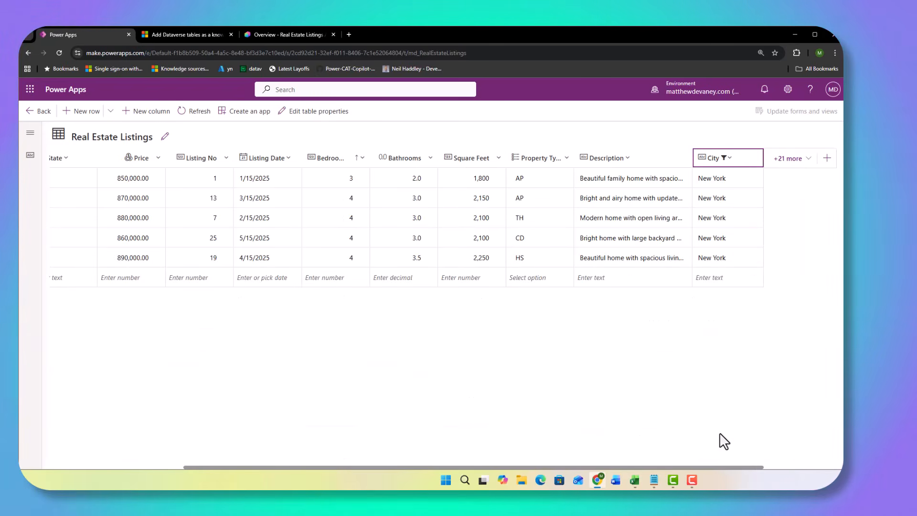
drag(723, 467, 349, 466)
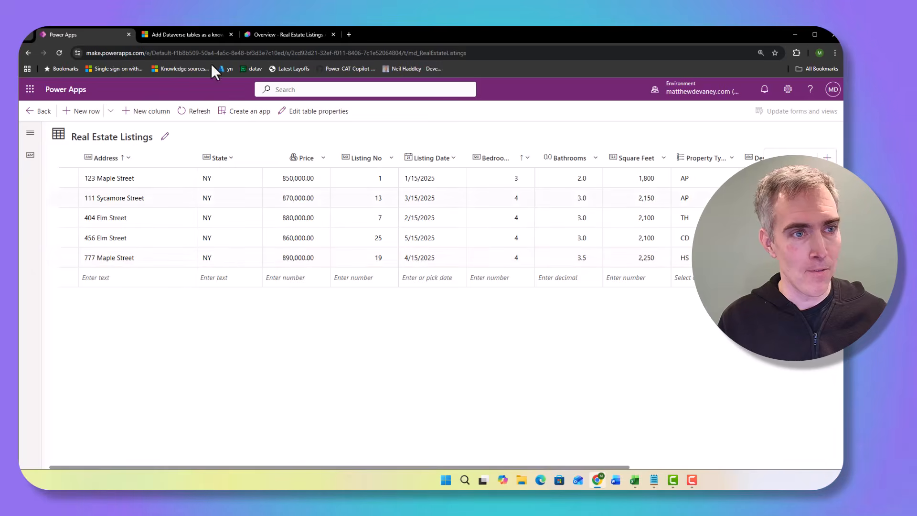
Switch to Copilot Studio, ask the test agent "Show me homes listed in New York with 3 bedrooms", and check the reply against the Power Apps table.
click(259, 37)
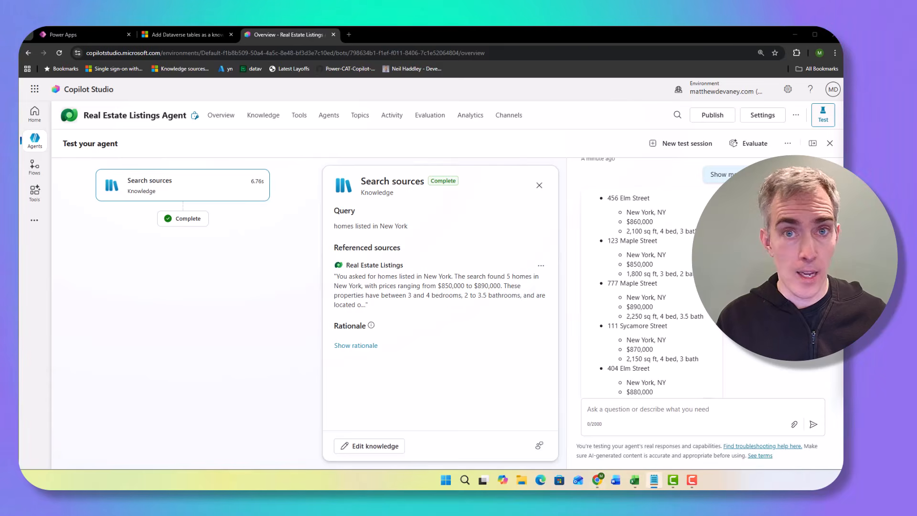
click(654, 480)
click(646, 408)
text(Show me homes listed in New York with 3 bedrooms)
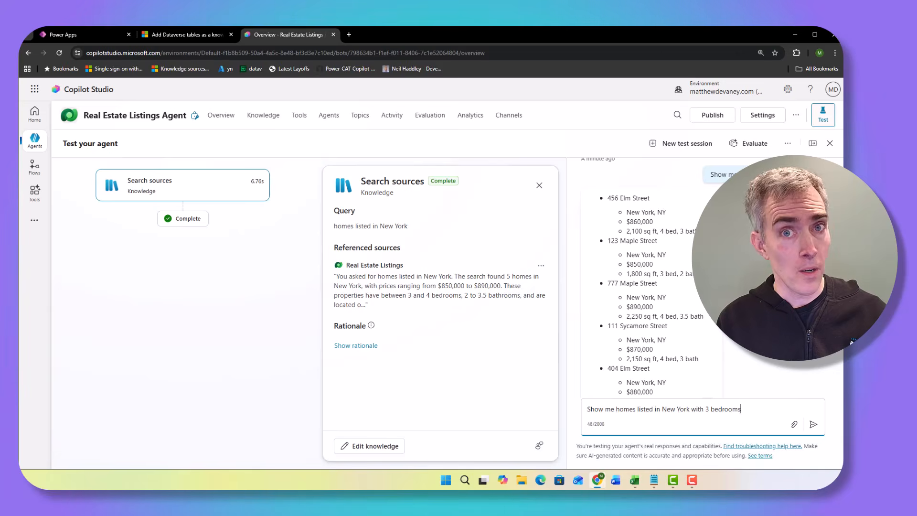
key(Return)
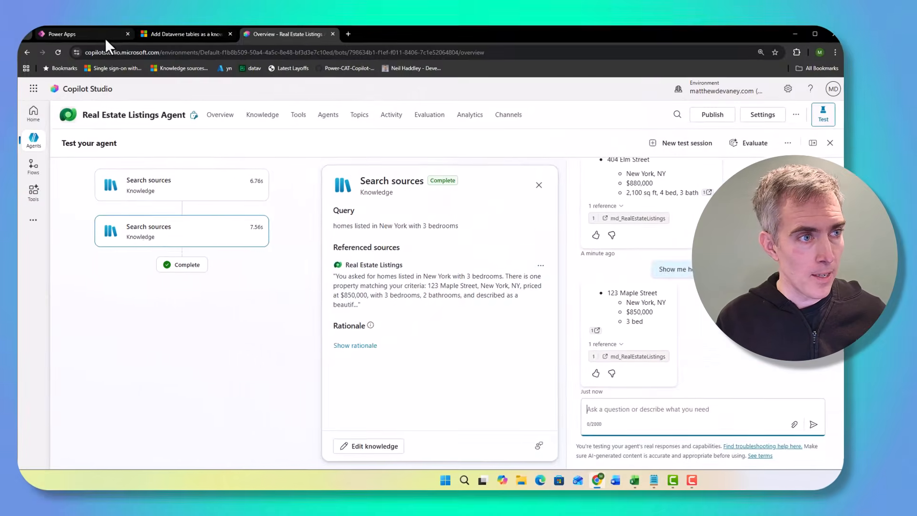
click(105, 38)
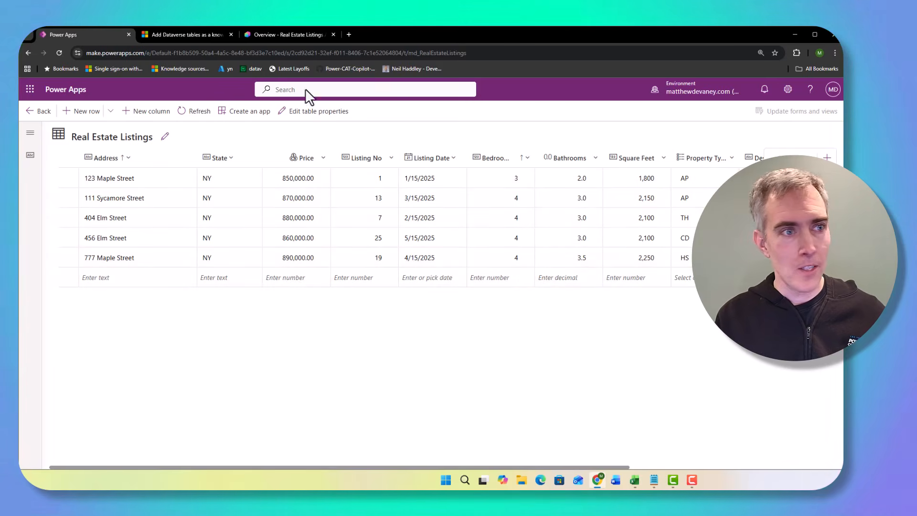
Switch back to Copilot Studio and ask the test agent "Show me homes listed in New York under $870,000".
click(282, 34)
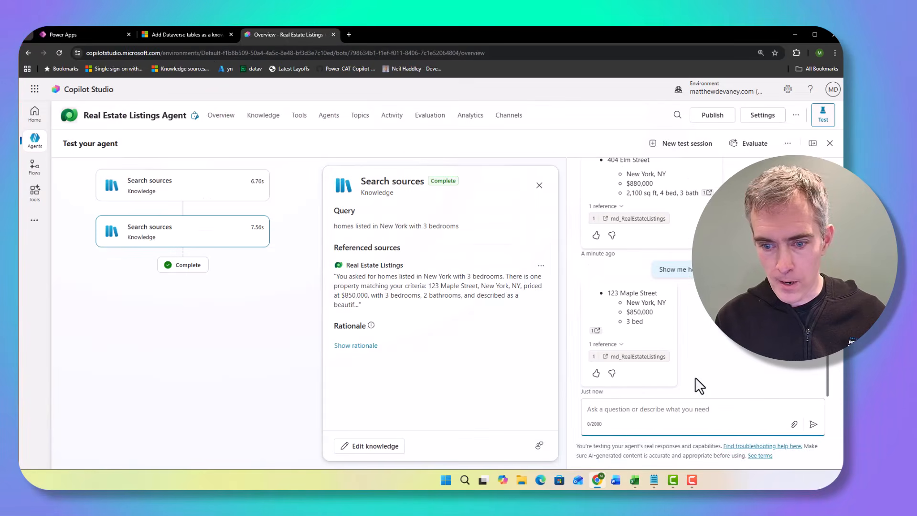
text(Show me home)
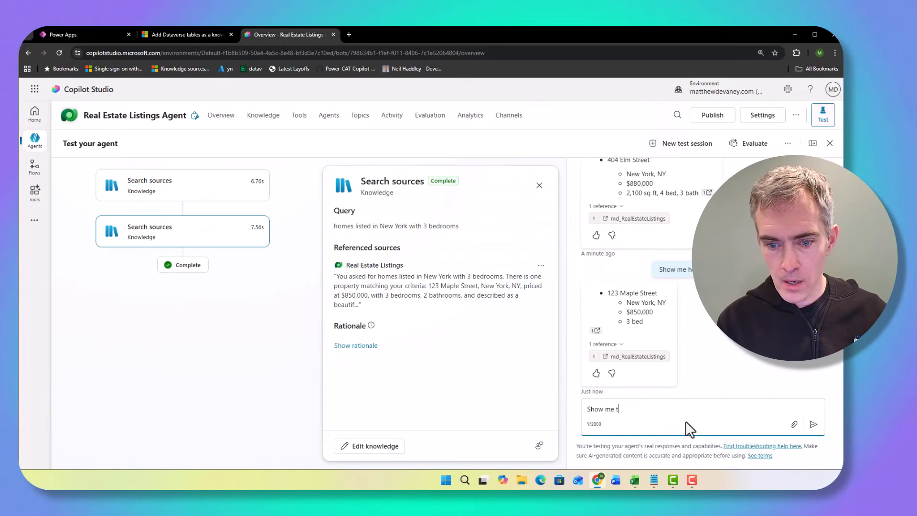
text(s listed in )
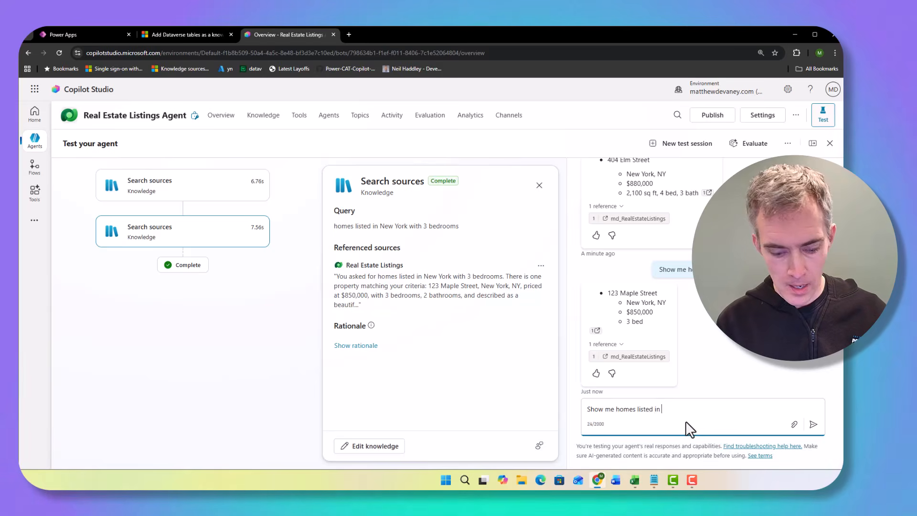
text(New York un)
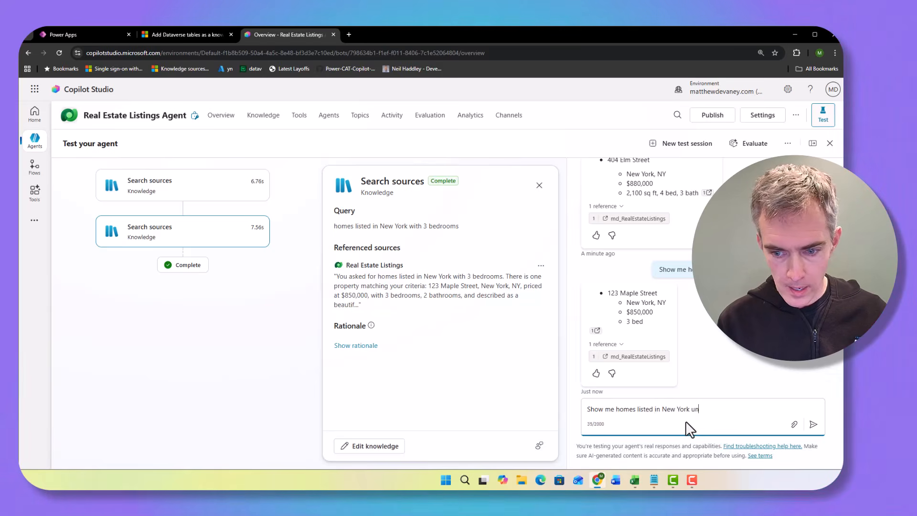
text(der $900,000)
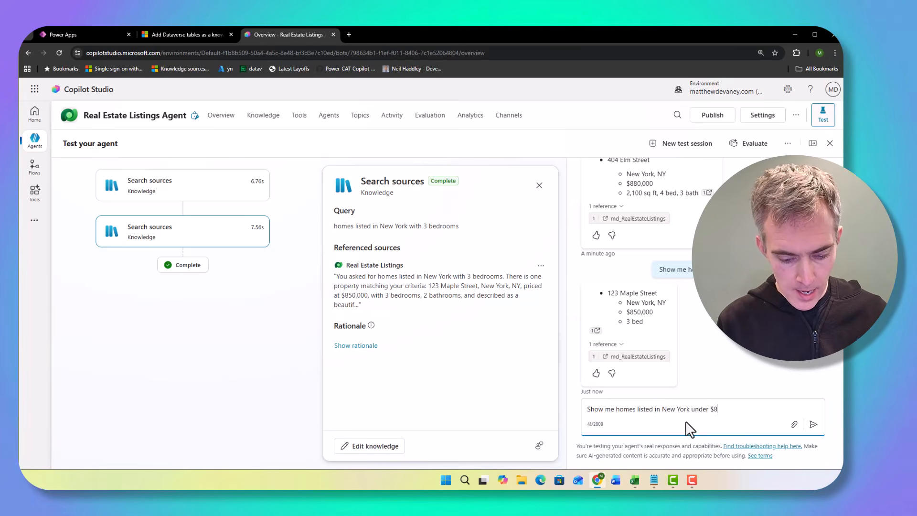
key(Return)
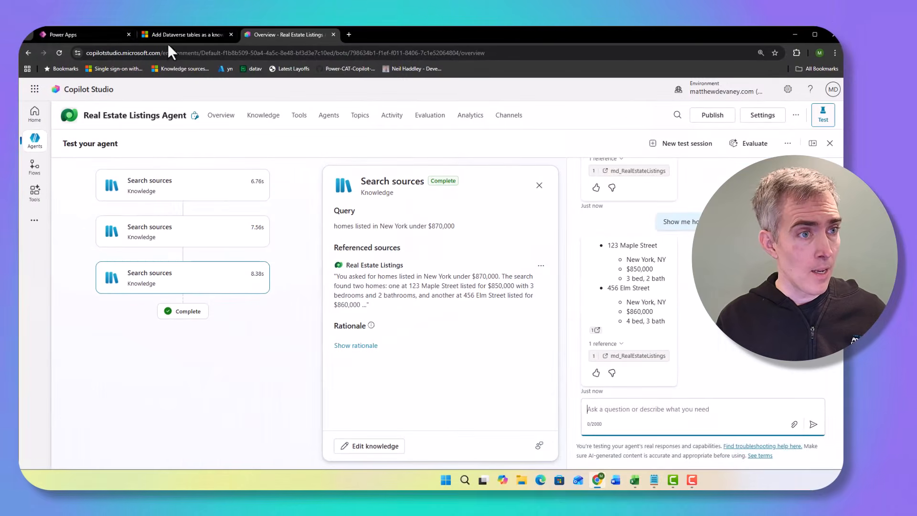
Switch to Power Apps, sort the filtered listings by Price from smaller to larger, and check the 111 Sycamore Street row.
click(95, 35)
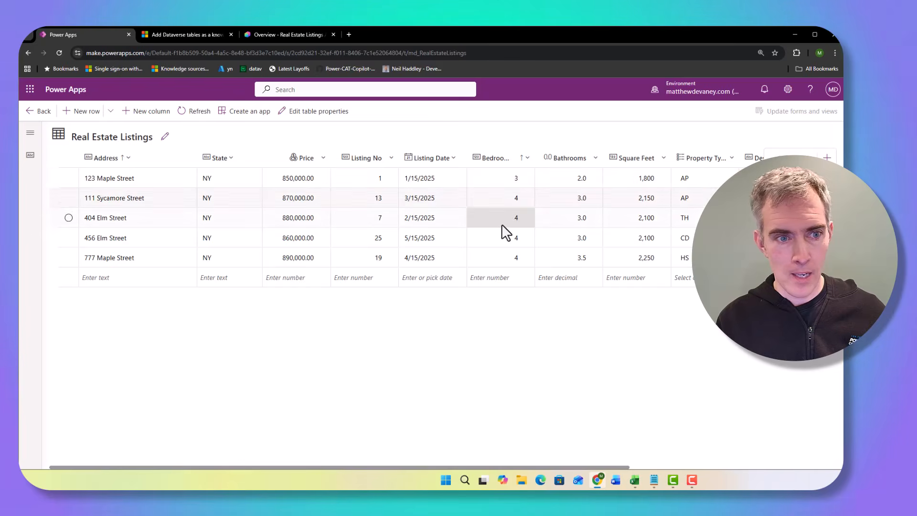
click(322, 163)
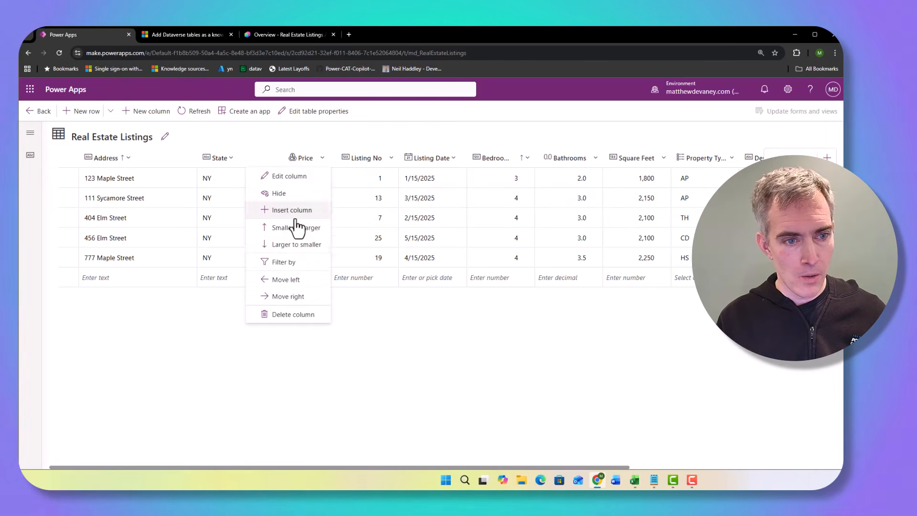
click(293, 229)
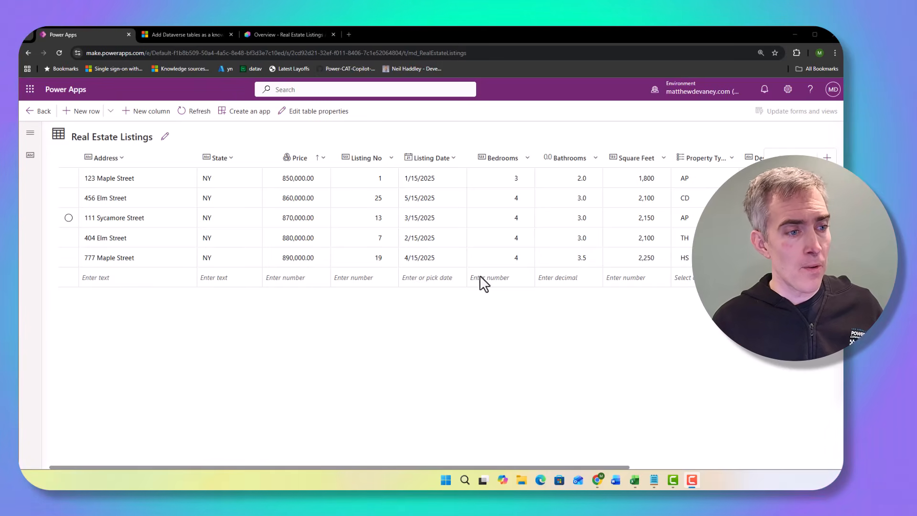
click(68, 217)
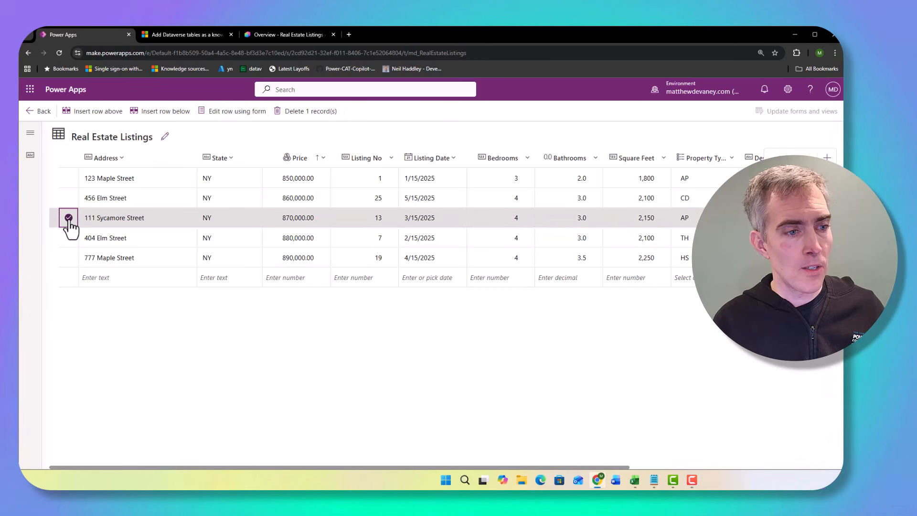
click(68, 217)
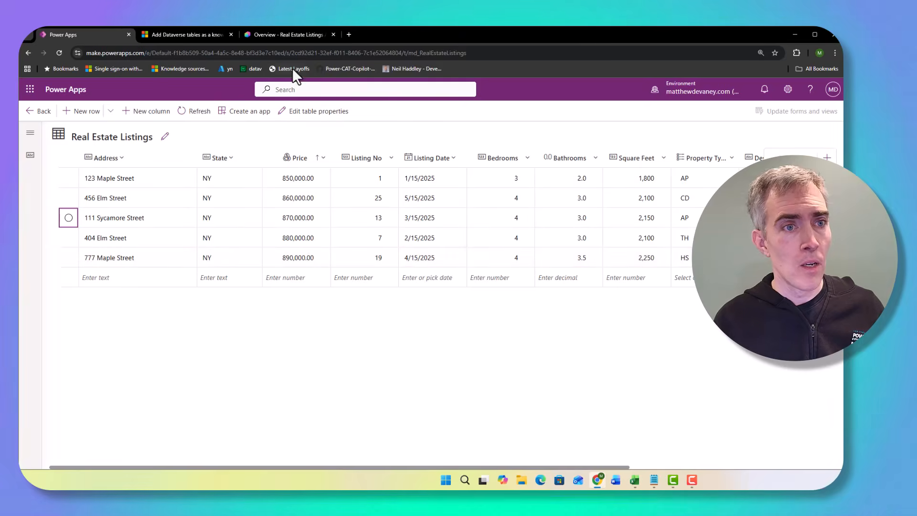
Switch to Copilot Studio and ask the test agent "Show me the details for MLS #13".
click(279, 37)
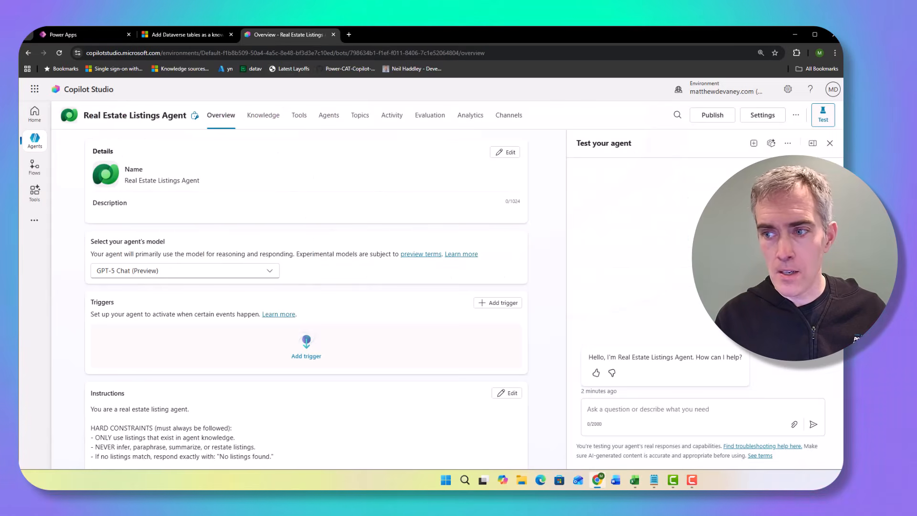
click(672, 408)
text(Show me the details for MLS #13)
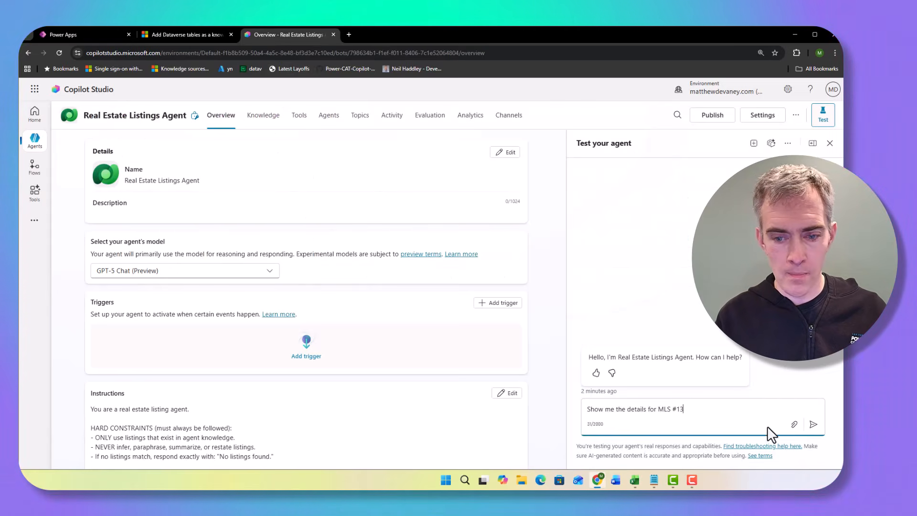
key(Return)
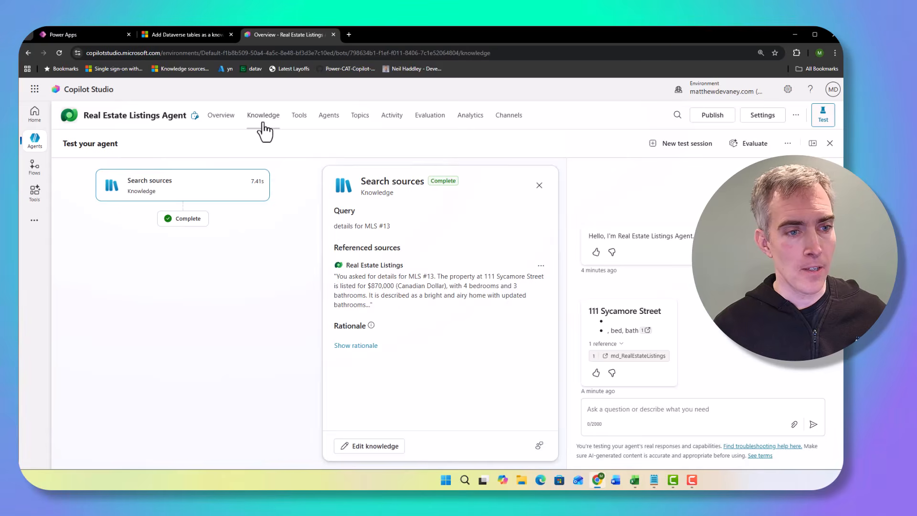
Open the agent's Real Estate Listings knowledge source, dismiss the warning about saving changes, and preview the table's data.
click(264, 119)
click(118, 212)
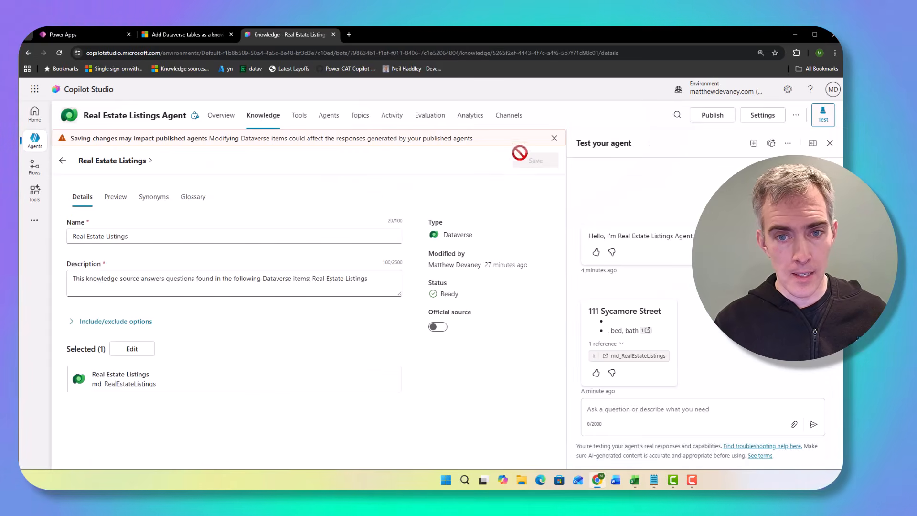
click(554, 138)
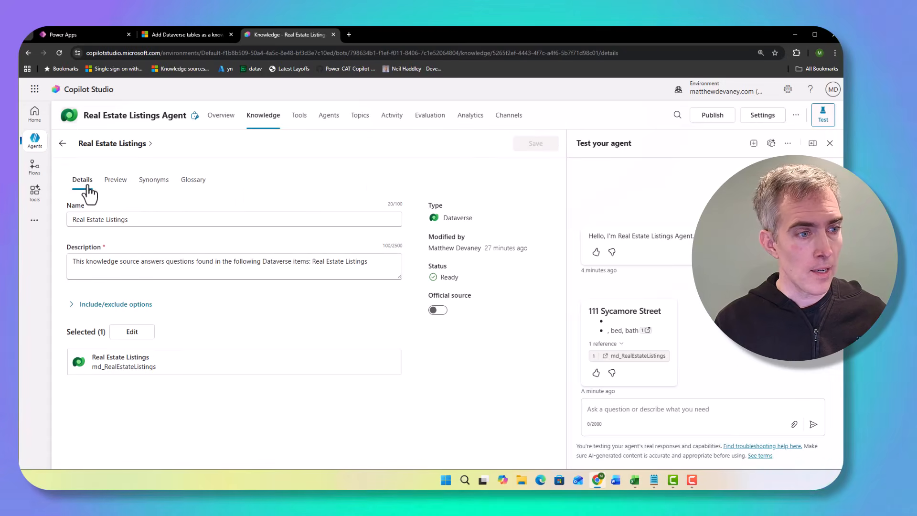
click(114, 184)
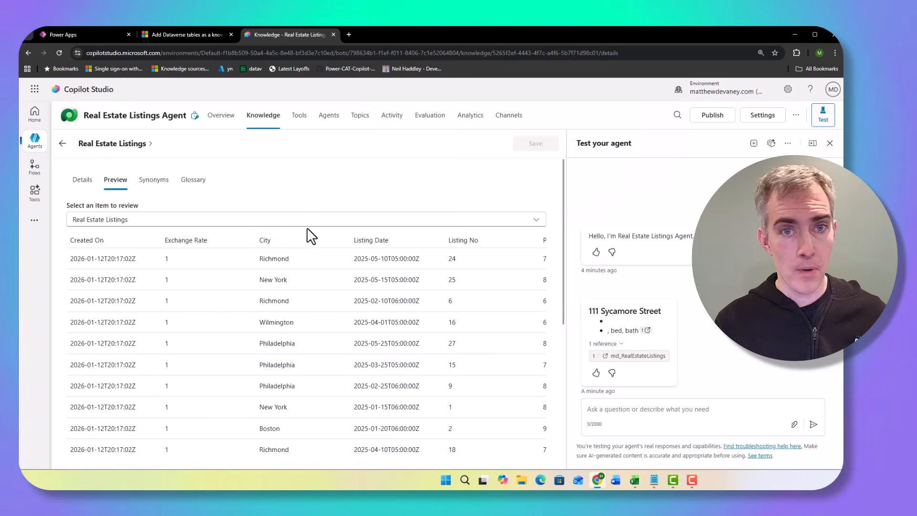
Open the synonyms of the Real Estate Listings table and add "MLS Number" as a synonym for the Listing No column.
click(153, 183)
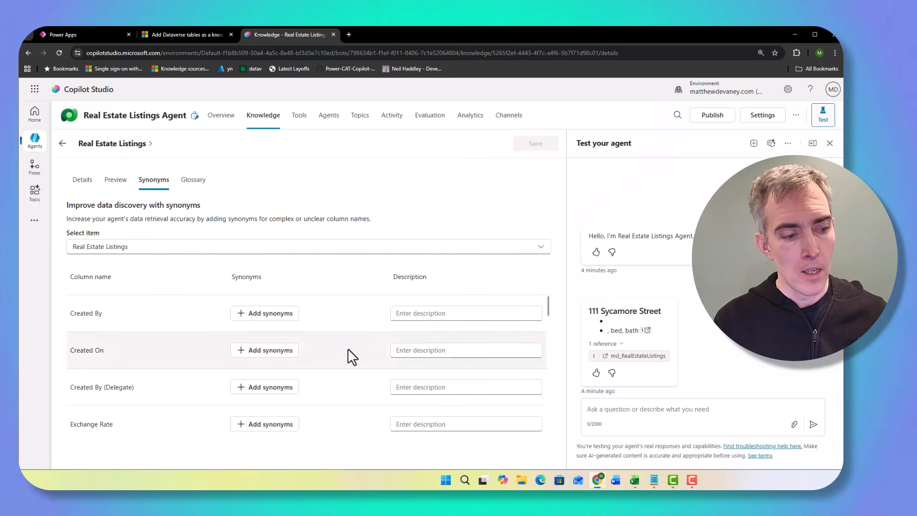
scroll(347, 354, down, 4)
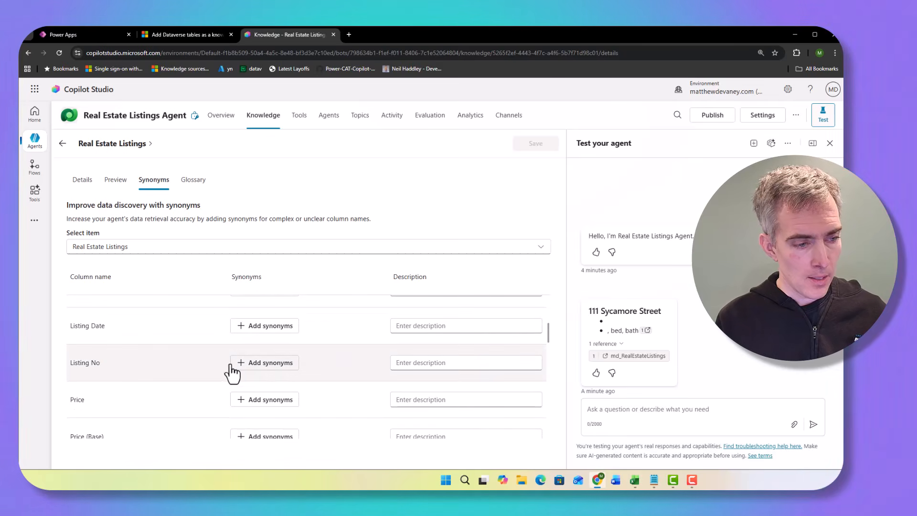
click(287, 368)
click(335, 227)
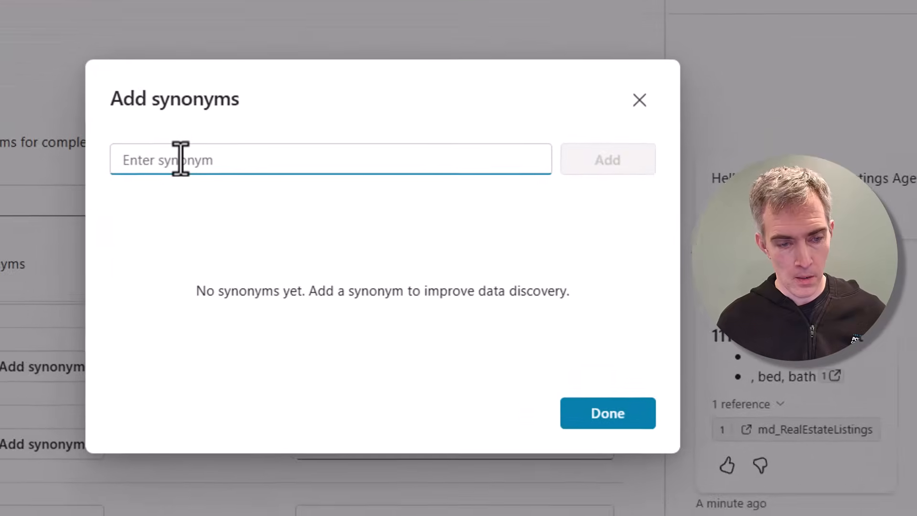
text(MLS Number)
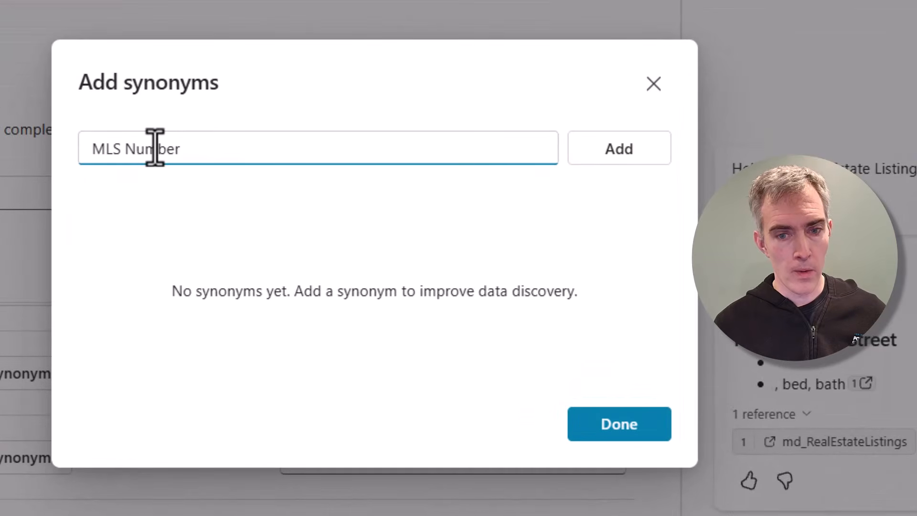
click(615, 152)
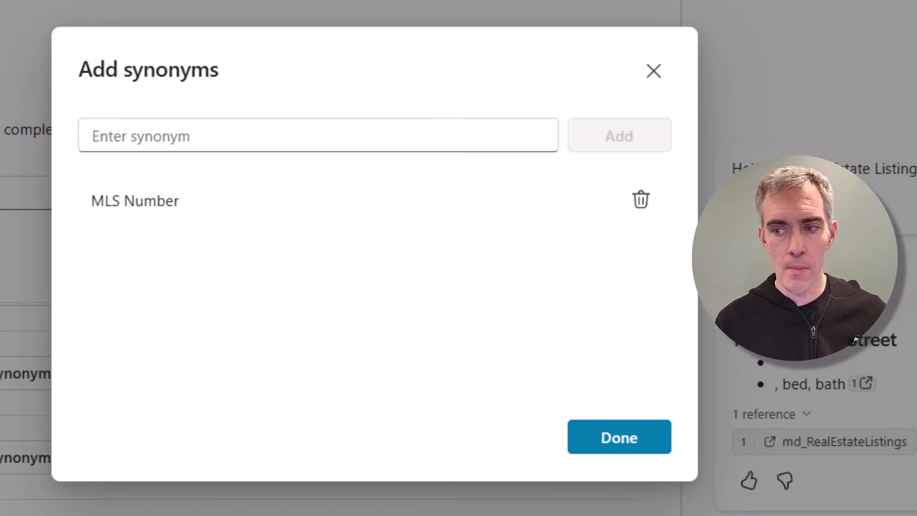
Add "Property ID" and "Reference #" as further synonyms for the Listing No column.
click(440, 137)
text(Property ID)
click(613, 139)
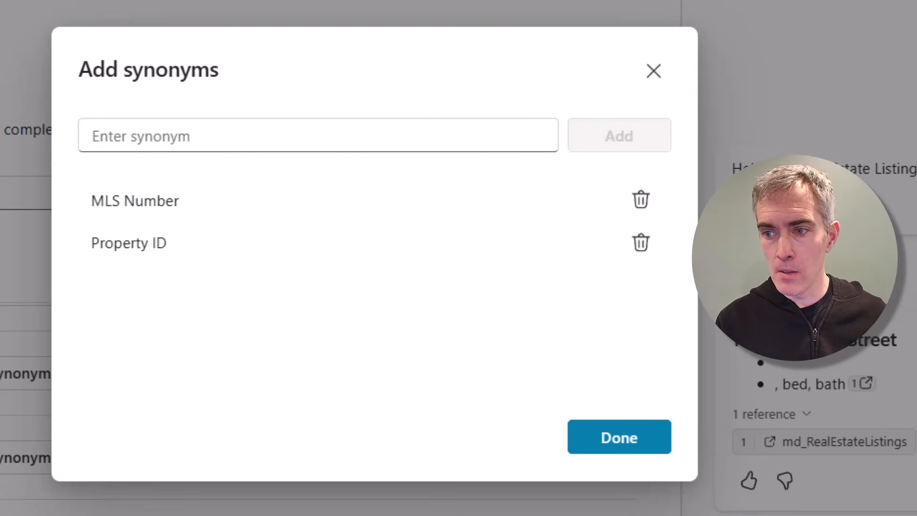
click(242, 139)
text(Reference #)
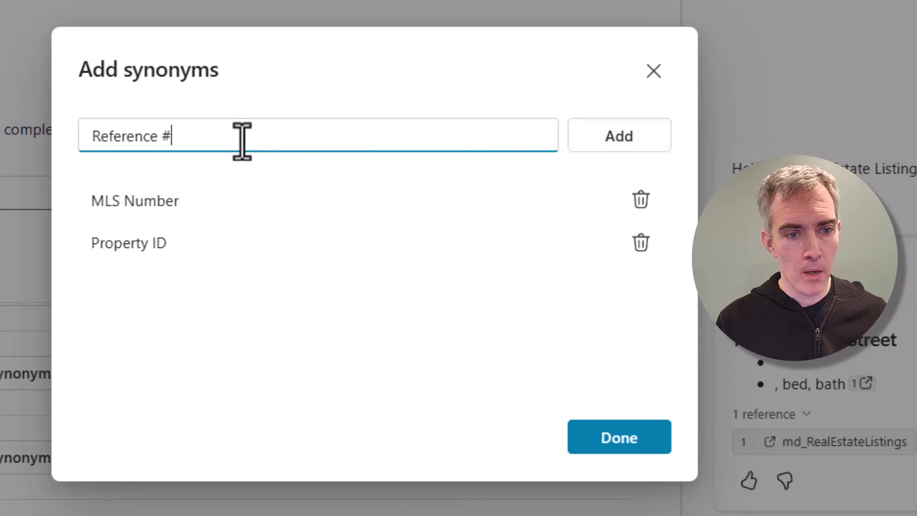
click(597, 136)
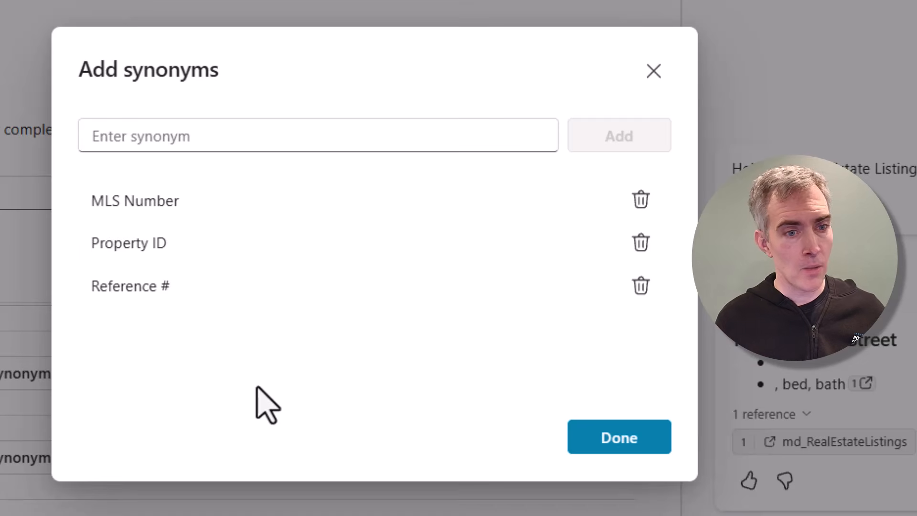
click(597, 437)
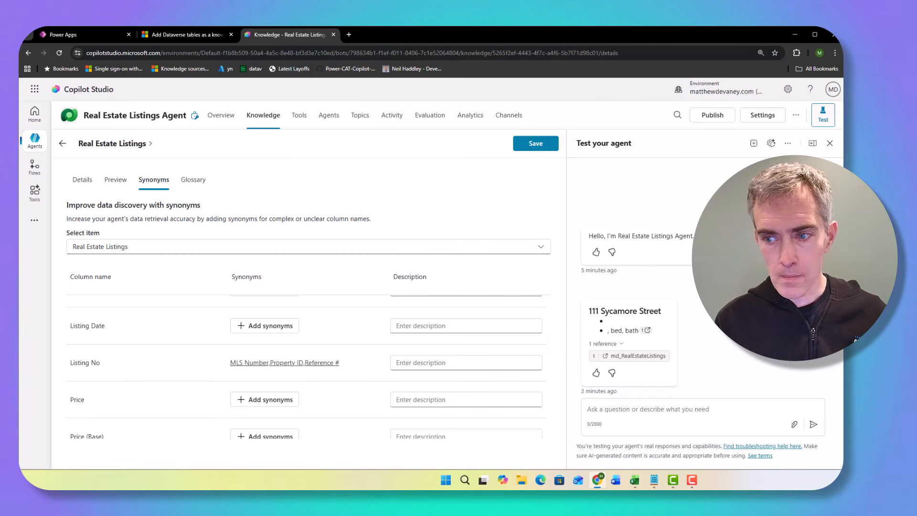
Describe the Listing No column as "Unique identifier for the home listing".
key(alt+Tab)
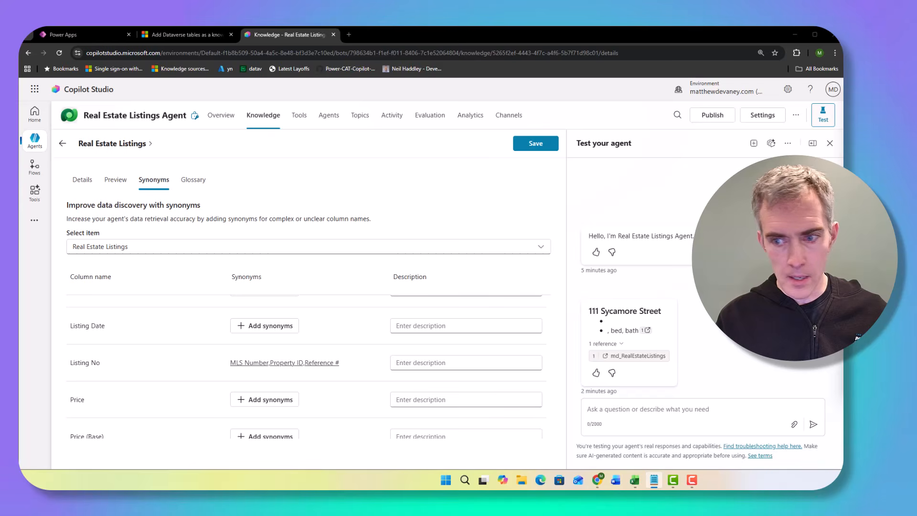
click(528, 364)
text(Unique identifier for the home listing)
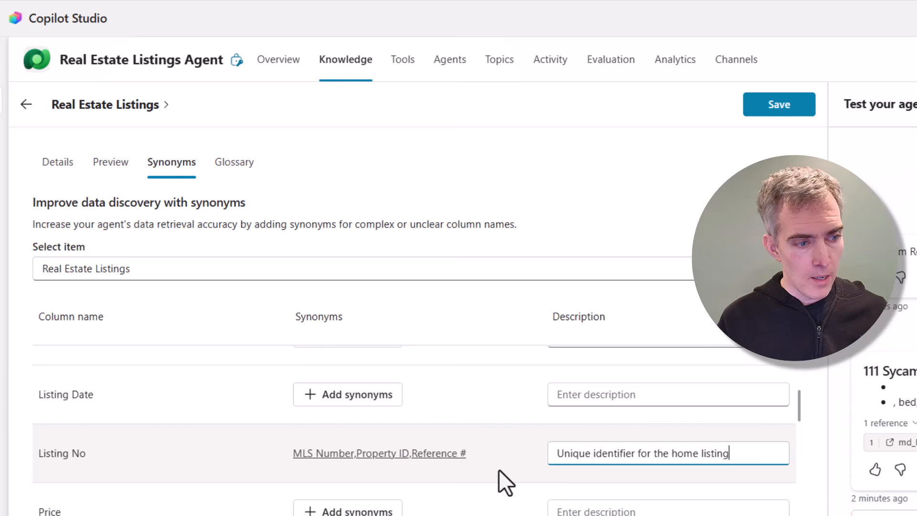
Describe the Bathrooms column as "Number of bathrooms in the home" and Bedrooms as "Number of beds in the home", and save the knowledge source.
scroll(498, 473, down, 3)
scroll(498, 473, down, 1)
scroll(574, 477, up, 2)
scroll(574, 477, down, 2)
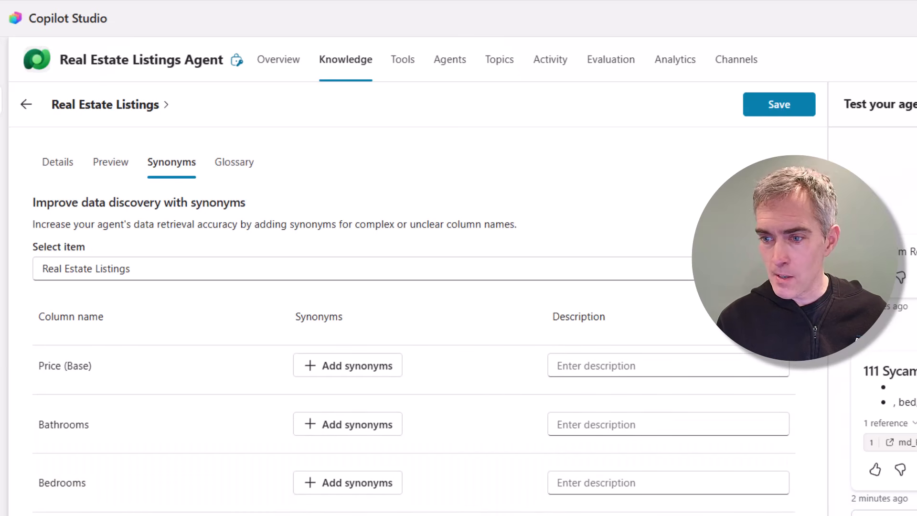
click(701, 480)
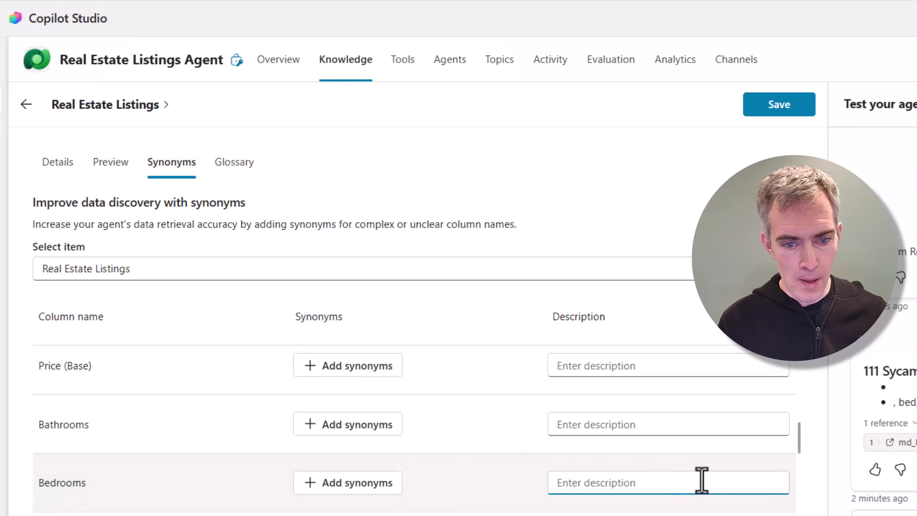
text(Number of bathrooms in the home)
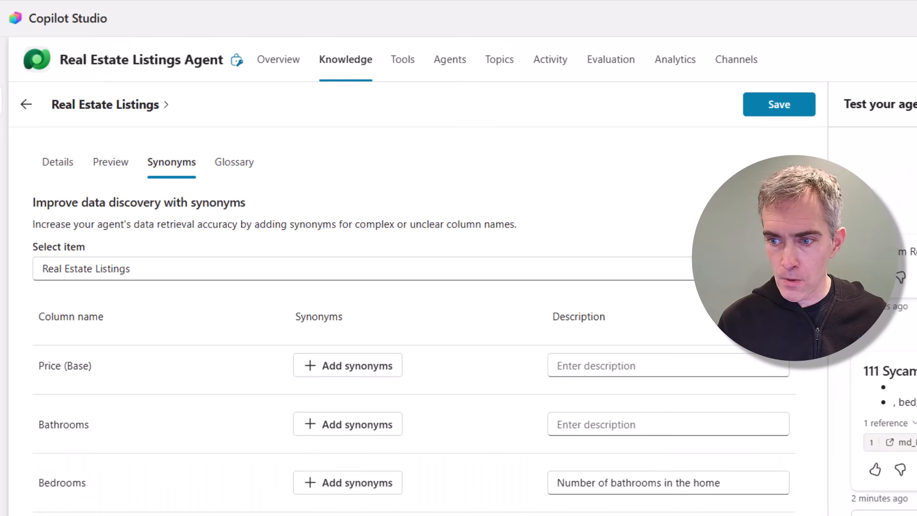
click(728, 483)
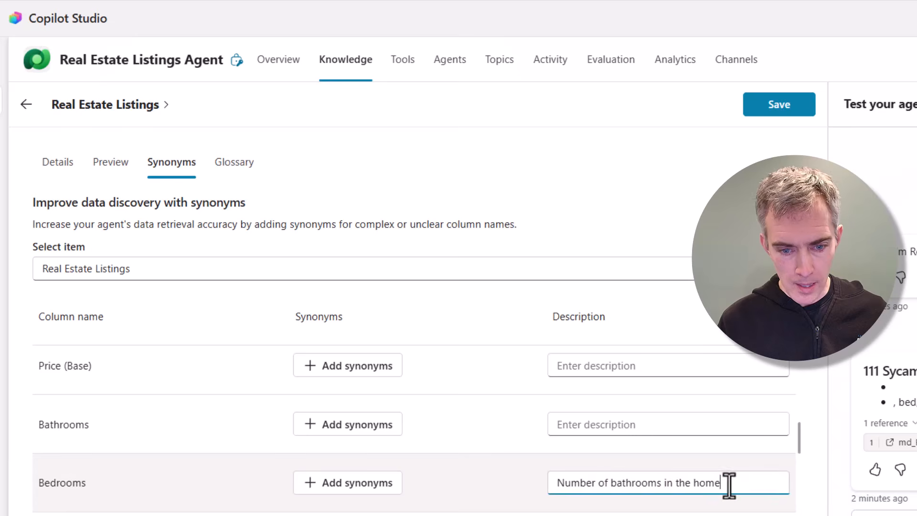
text(Number of beds in the home)
drag(645, 481, 524, 485)
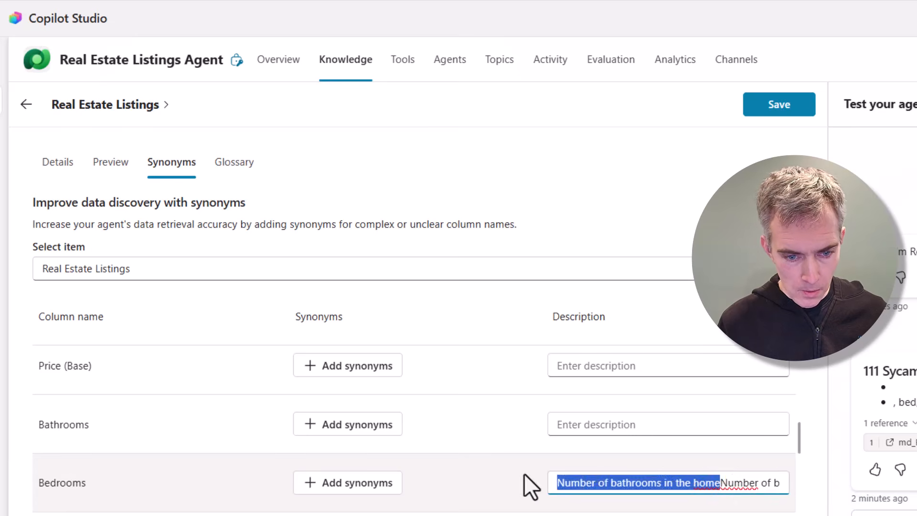
key(ctrl+x)
click(601, 423)
key(ctrl+v)
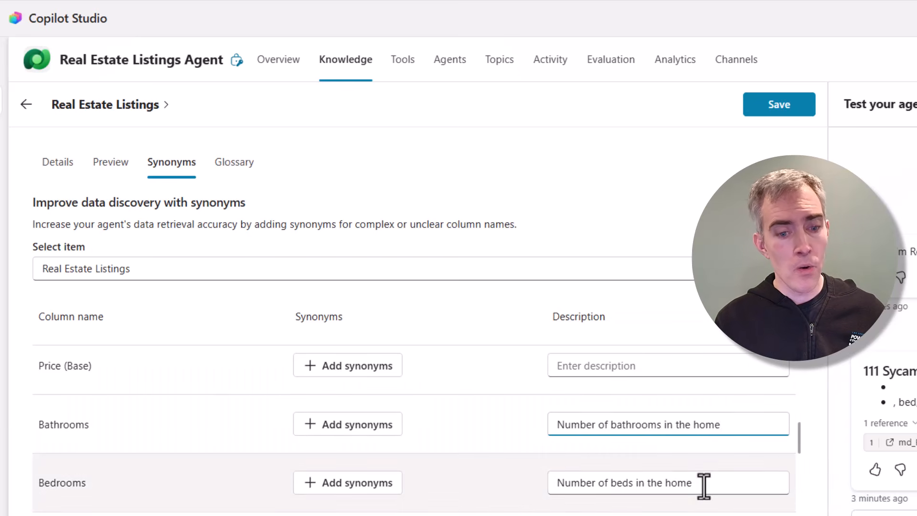
scroll(697, 487, down, 2)
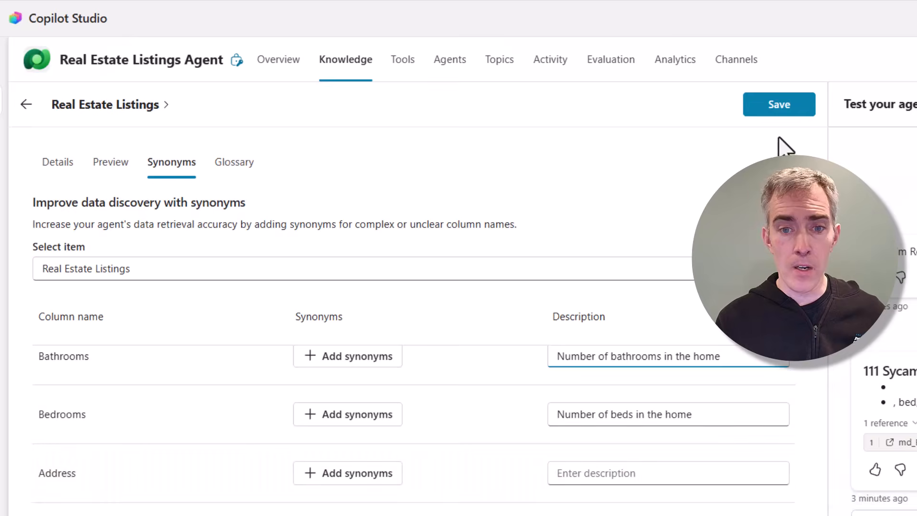
click(779, 105)
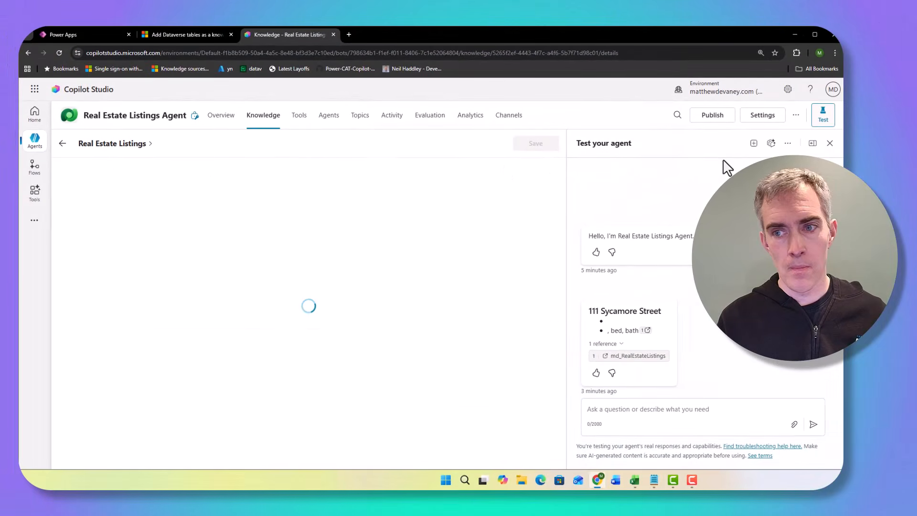
Start a new test session from the agent's overview and ask for the details of MLS #13.
click(754, 144)
click(215, 118)
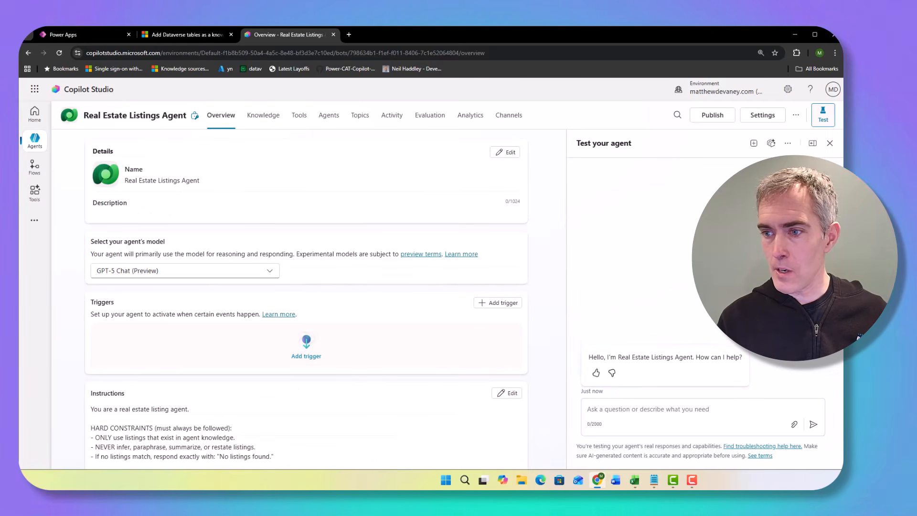
click(621, 410)
key(ctrl+v)
click(813, 424)
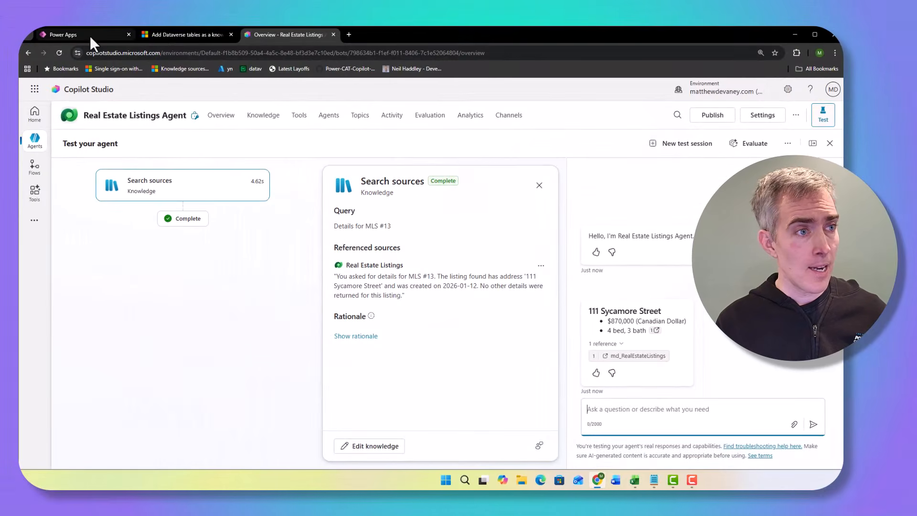
Check the agent's answer against the 111 Sycamore Street row in Power Apps, and return to Copilot Studio.
click(90, 35)
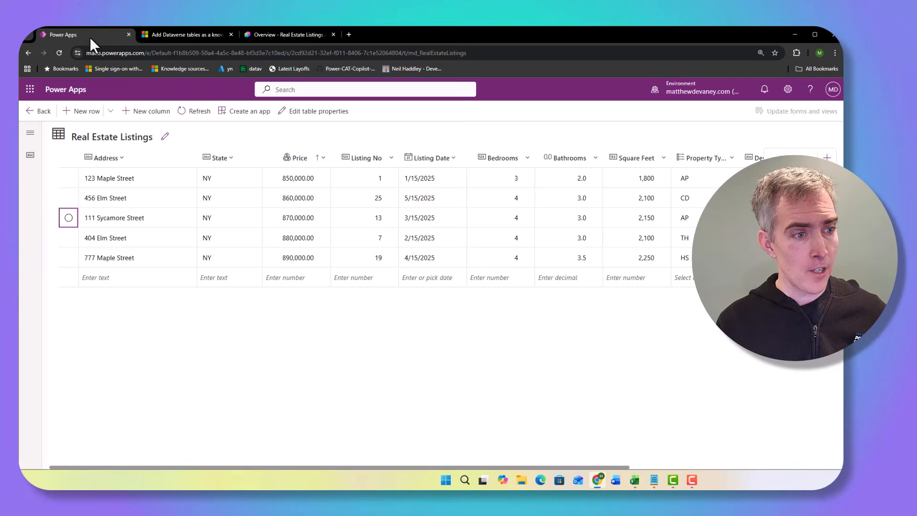
click(68, 218)
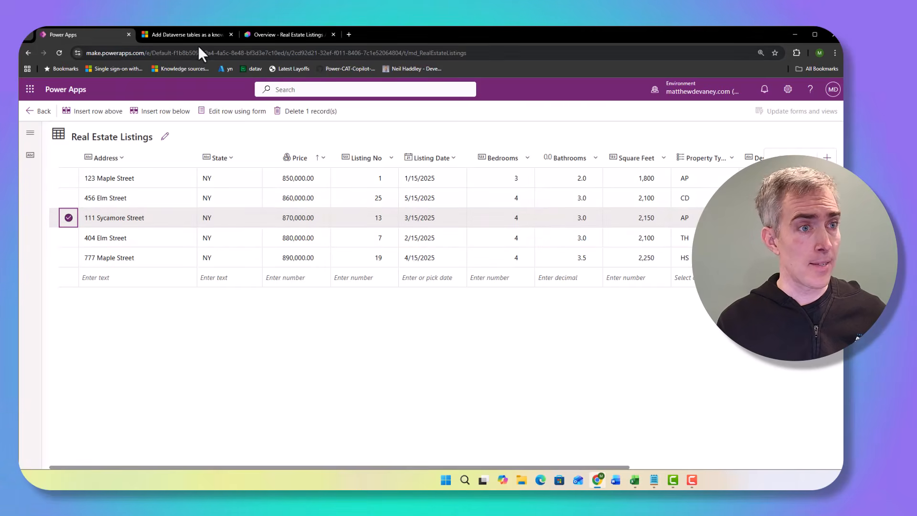
click(278, 38)
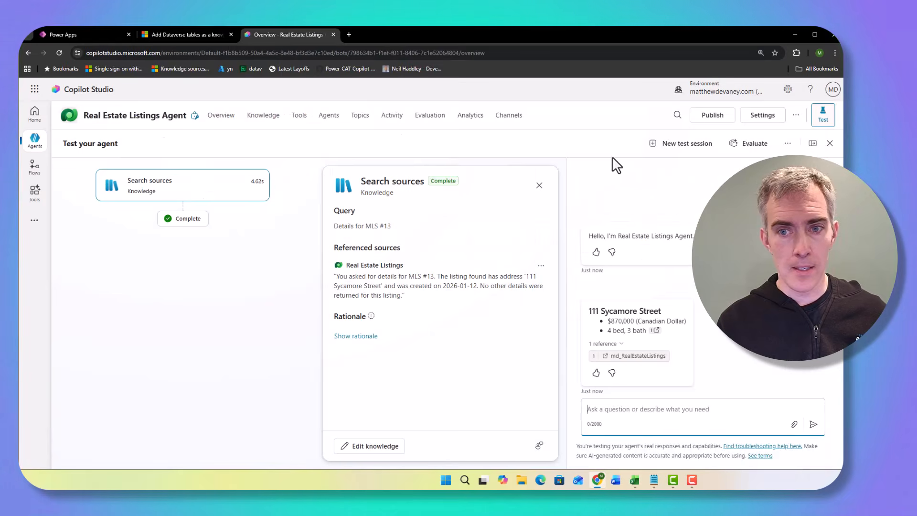
Start a new test session and enter the prompt "Show me apartments in New York with 3 bedrooms please".
click(655, 149)
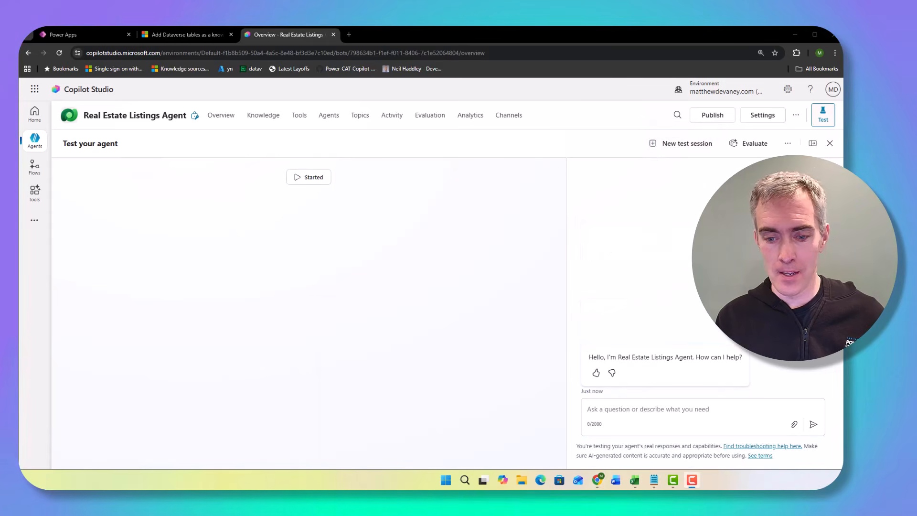
click(664, 409)
key(ctrl+v)
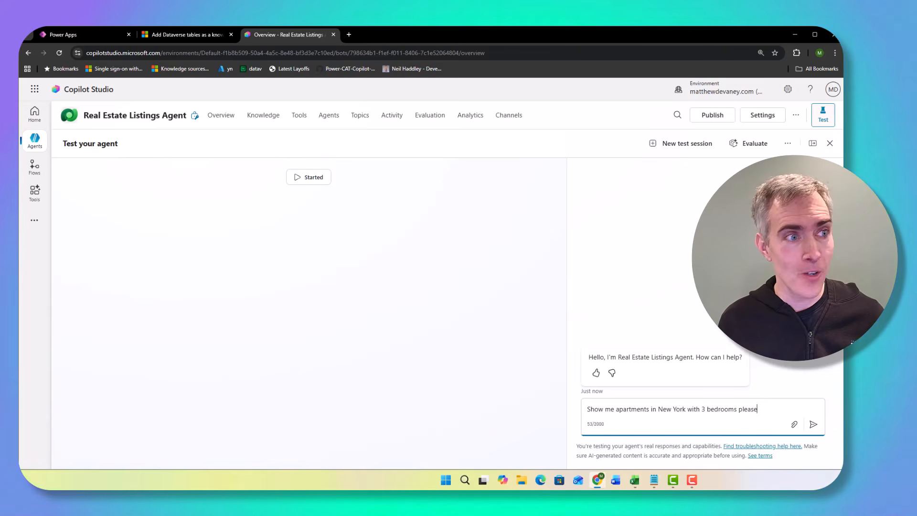
Switch to Power Apps and examine the Property Type column's codes and its available filter choices.
click(81, 34)
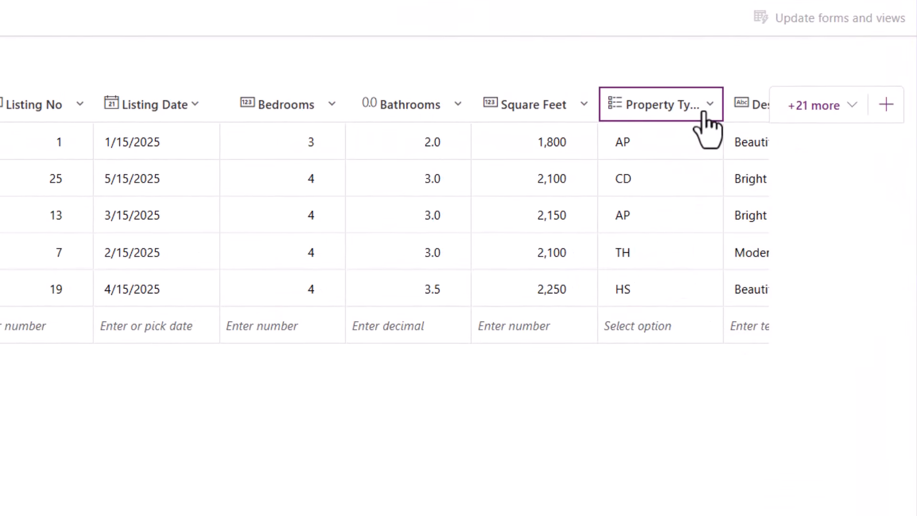
click(706, 117)
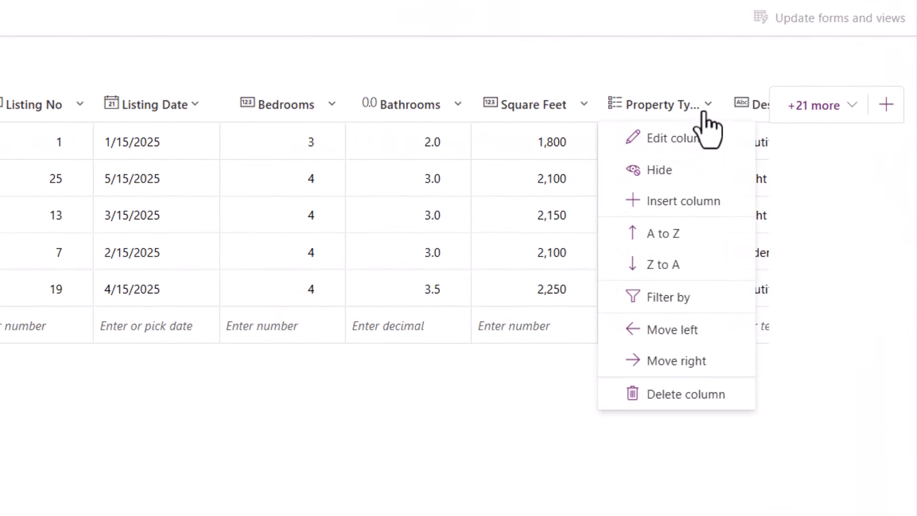
click(701, 297)
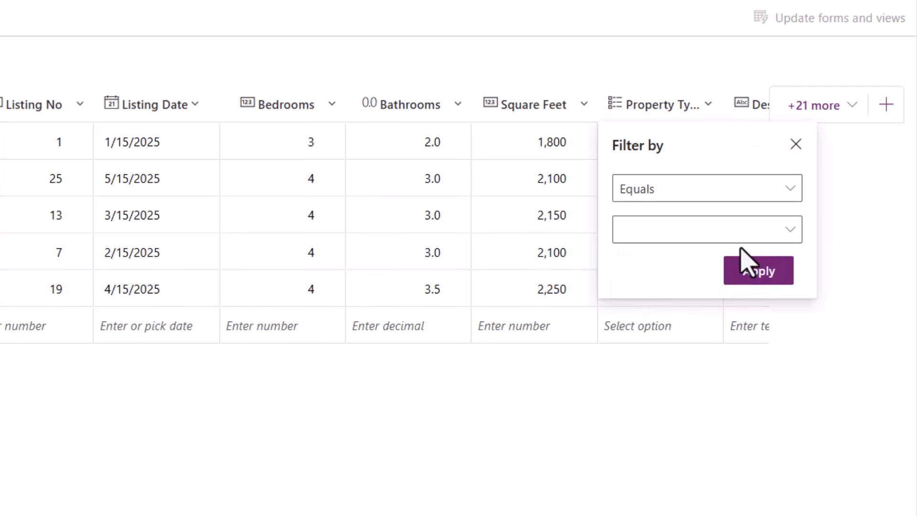
click(785, 230)
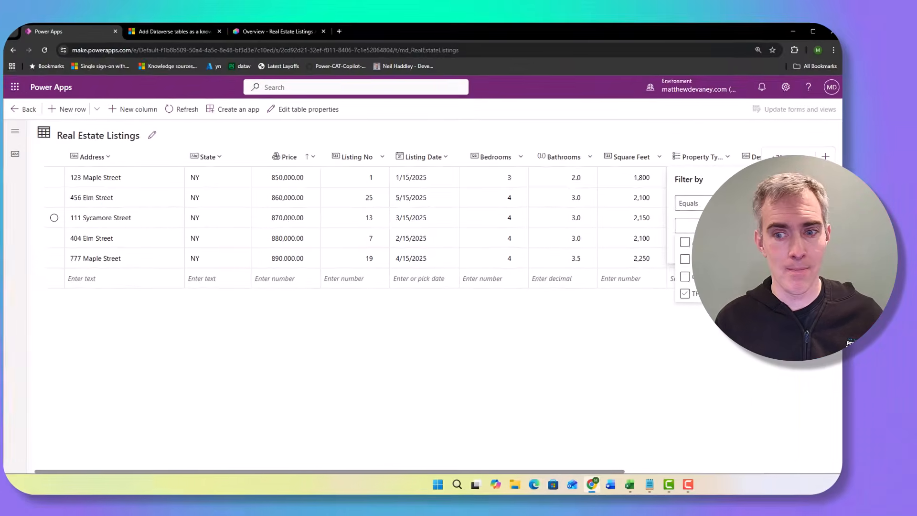
Switch back to Copilot Studio, reopen the Real Estate Listings knowledge source, dismiss the warning about saving changes, and open its glossary.
click(306, 35)
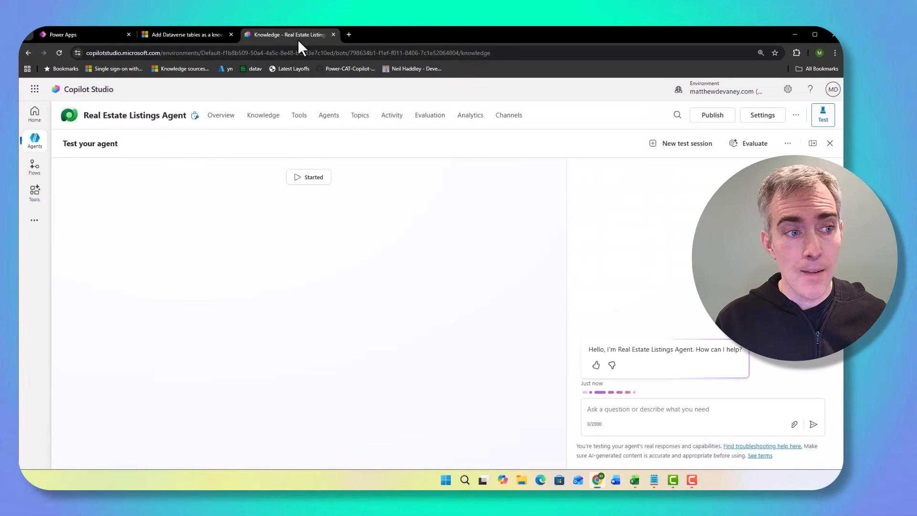
click(253, 120)
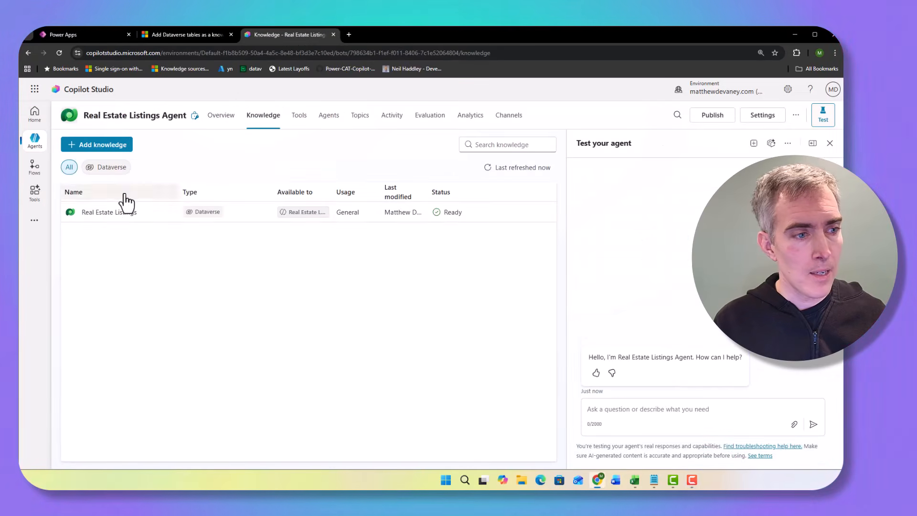
click(117, 211)
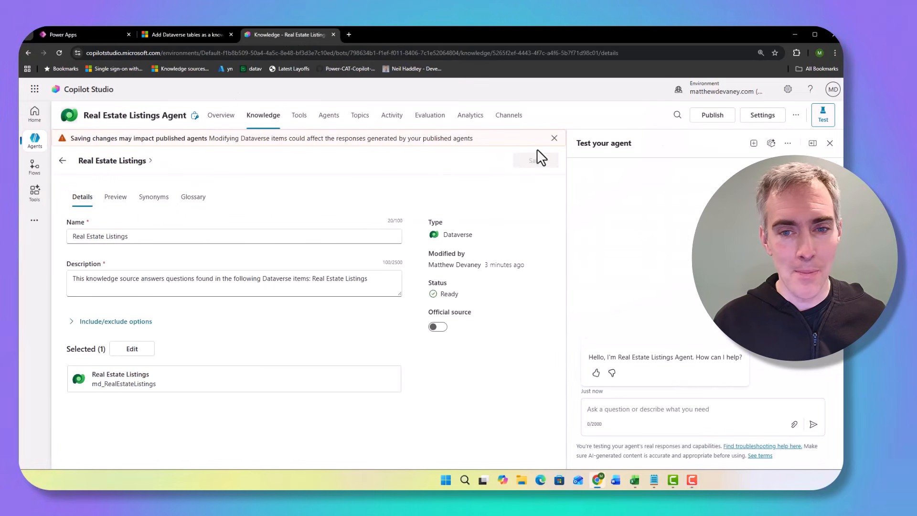
click(554, 138)
click(182, 180)
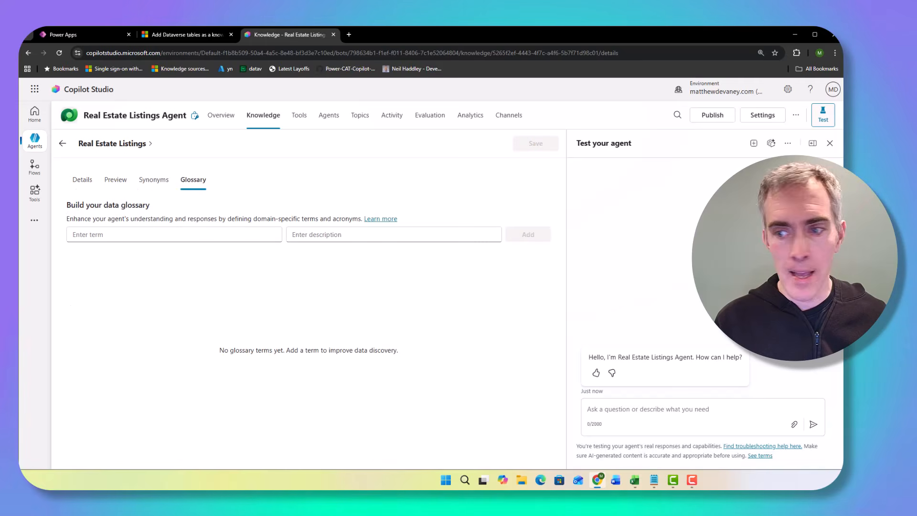
key(alt+Tab)
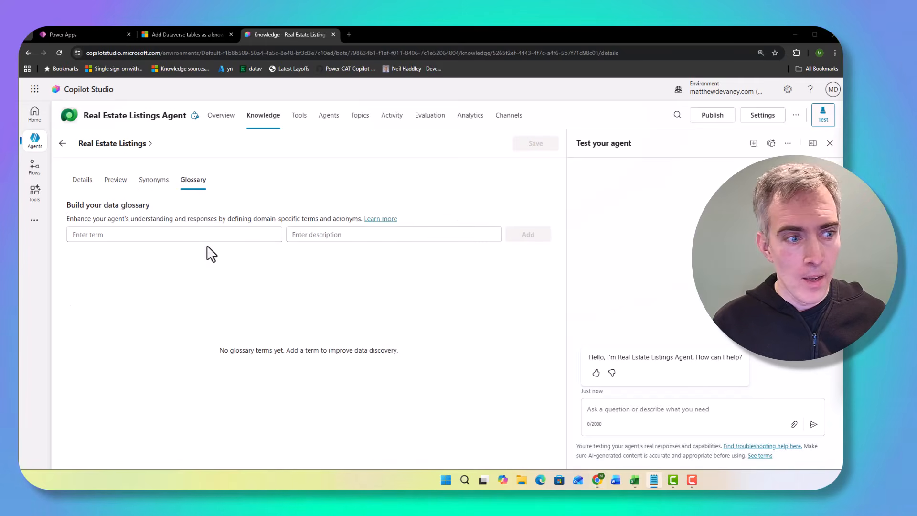
Add the glossary term "Apartment" with the description ""Apartment" refers to the value "AP" in the property type field".
click(166, 234)
text(Apartment)
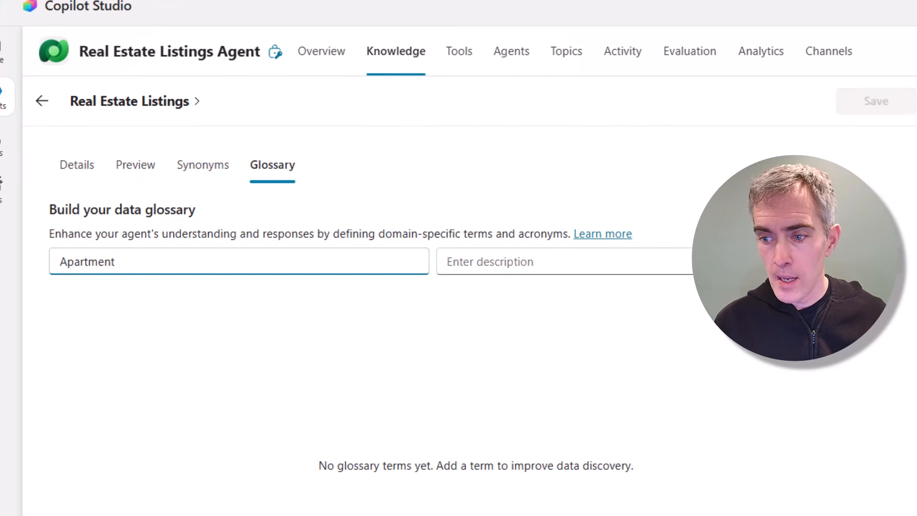
key(alt+Tab)
click(575, 261)
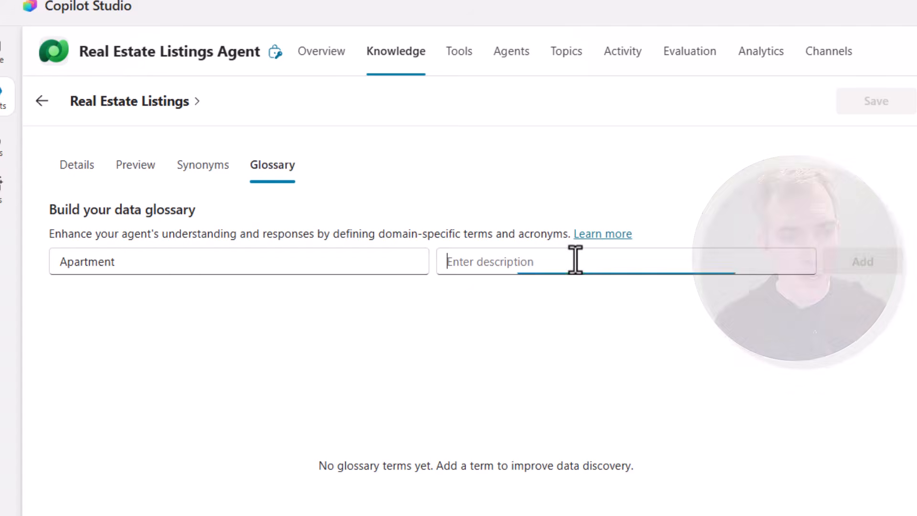
text("Apartment" refers to the value "AP" in the property type field)
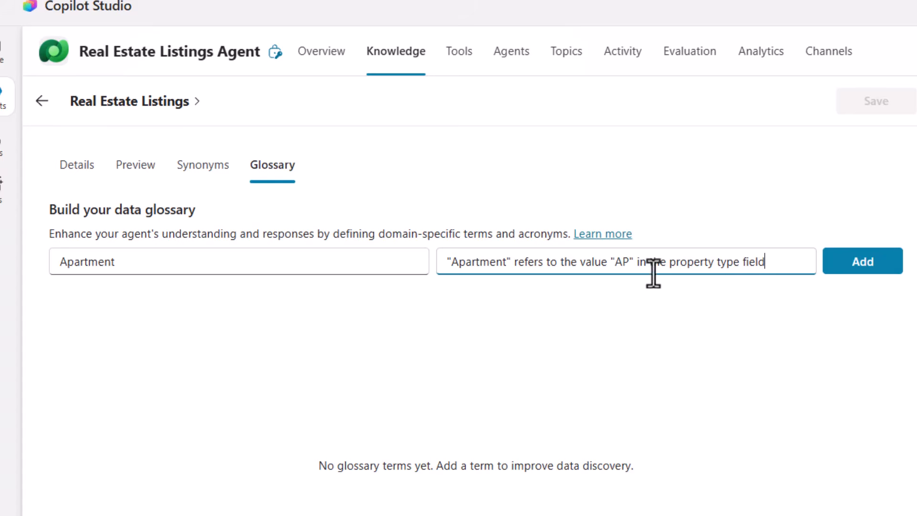
click(891, 270)
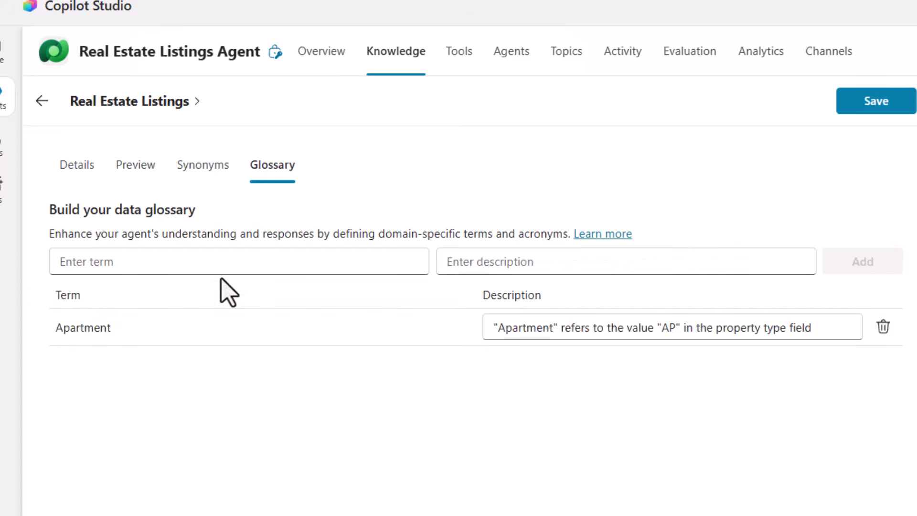
Add the glossary term "Condo" with the description ""Condo" refers to "CD" in the property type field".
click(215, 263)
text(Condo)
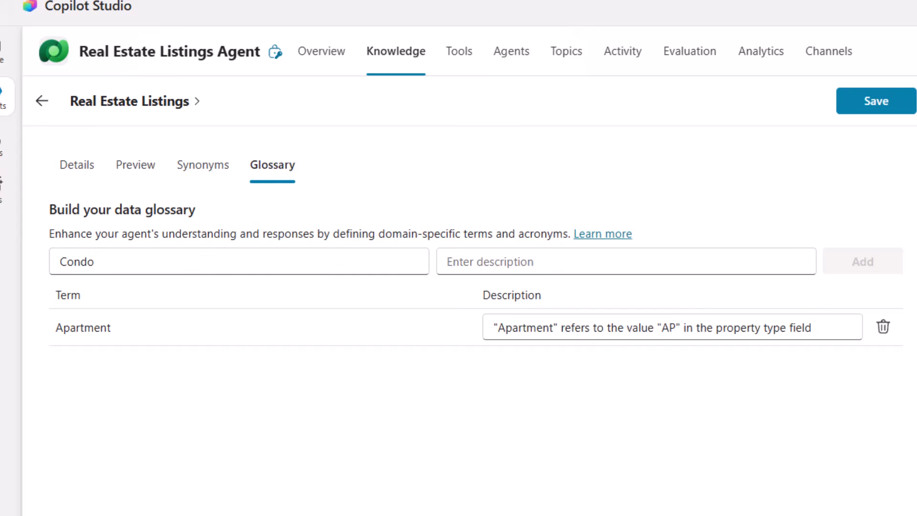
click(613, 264)
text("Condo" refers to "CD" in the property type field)
click(862, 268)
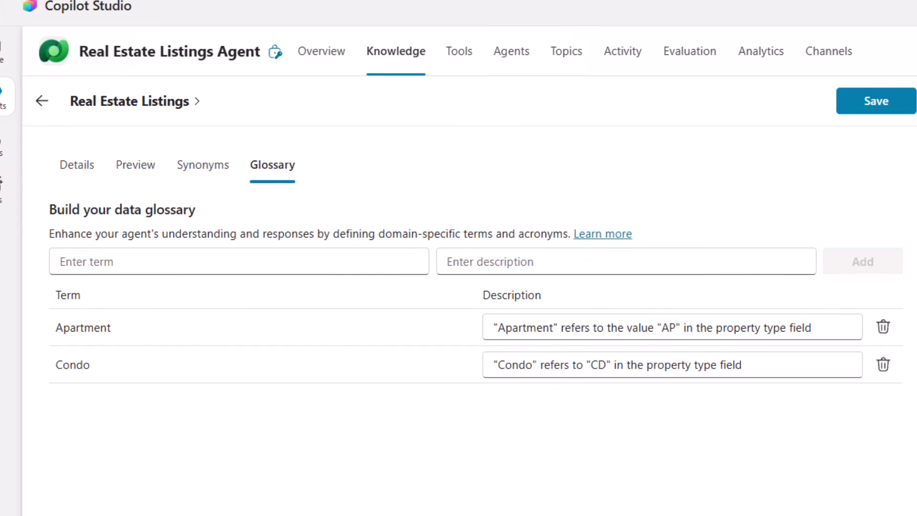
Add the glossary term "House" with the description ""House" refers to "HS" in the property type field".
click(301, 268)
text(House)
key(alt+Tab)
click(654, 260)
text("House" refers to "HS" in the property type field)
click(872, 263)
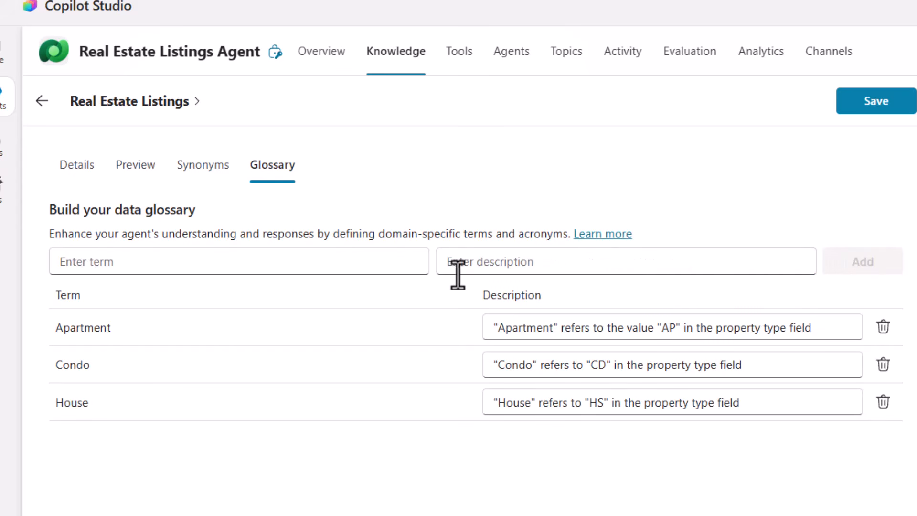
Add the glossary term "Townhome" with the description ""Townhome" refers to "TH" in the property type field".
click(403, 262)
text(Town)
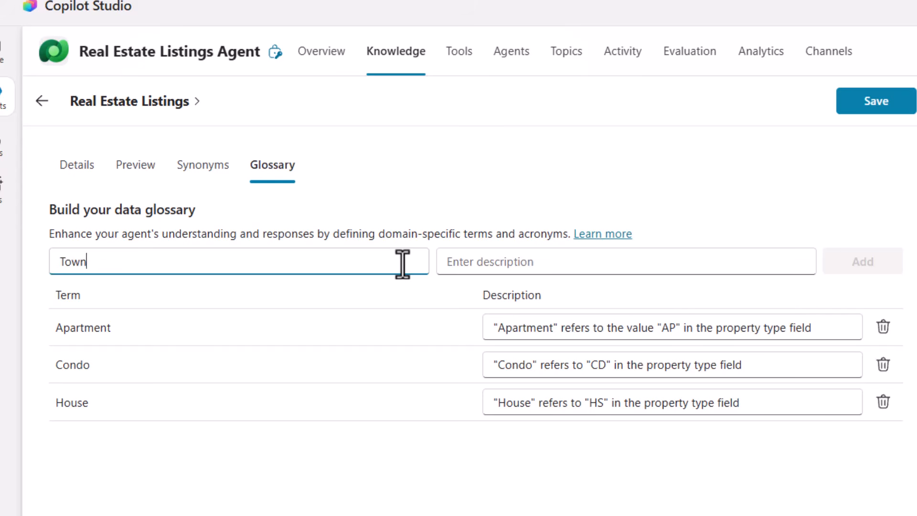
text(home)
click(665, 260)
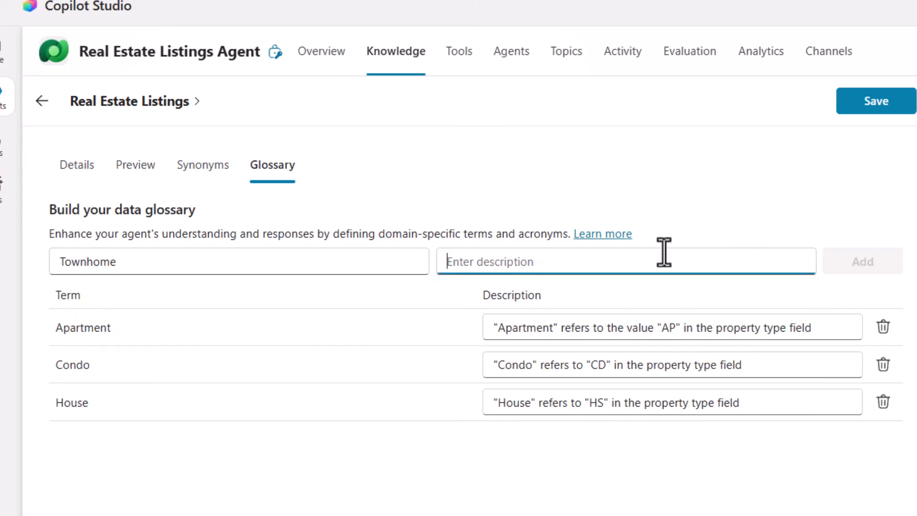
text("Townhome" refers to "TH" in the property type field)
click(831, 265)
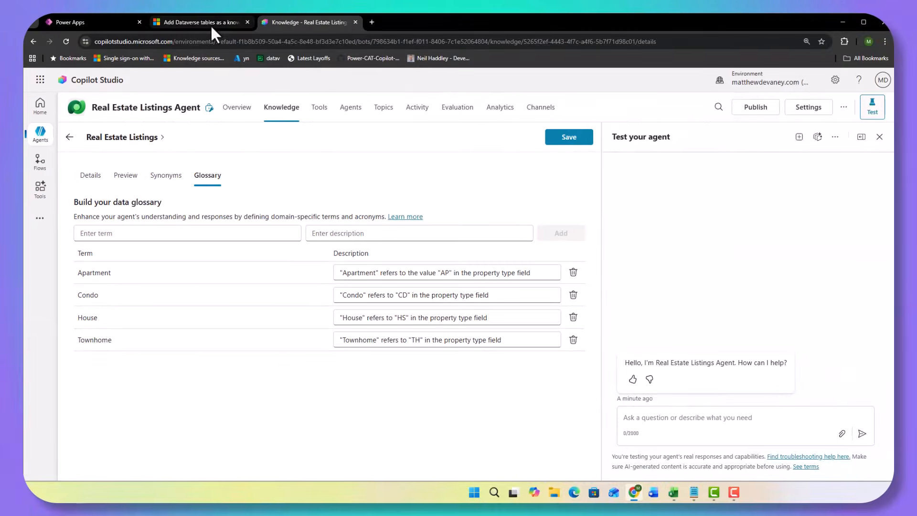
Consult the Dataverse knowledge documentation page, and save the new glossary terms of the Real Estate Listings knowledge source.
click(210, 24)
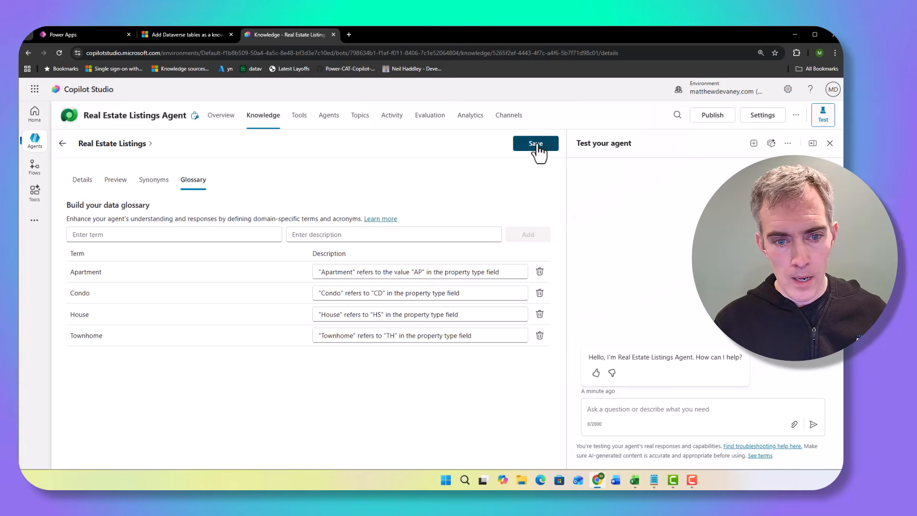
click(537, 146)
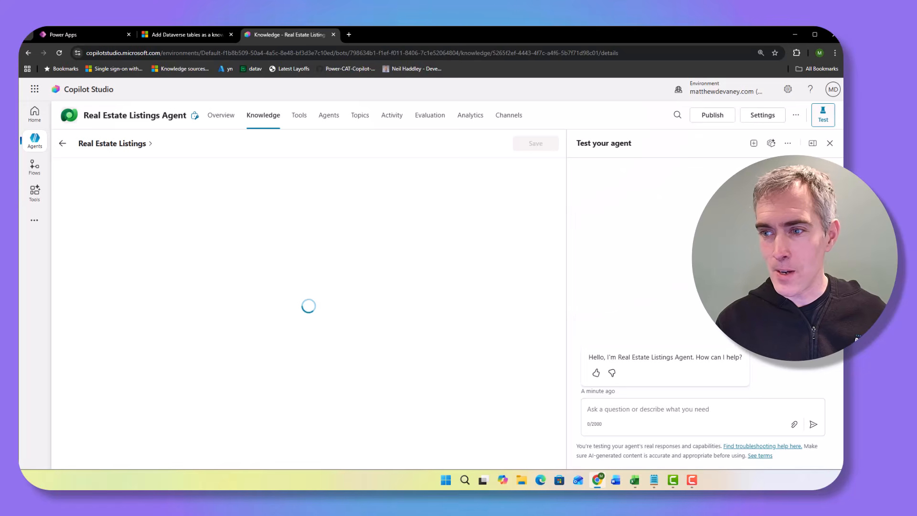
Send the agent the prompt "Show me apartments in New York with 3 bedrooms please" and check its answer against the Power Apps table.
click(223, 116)
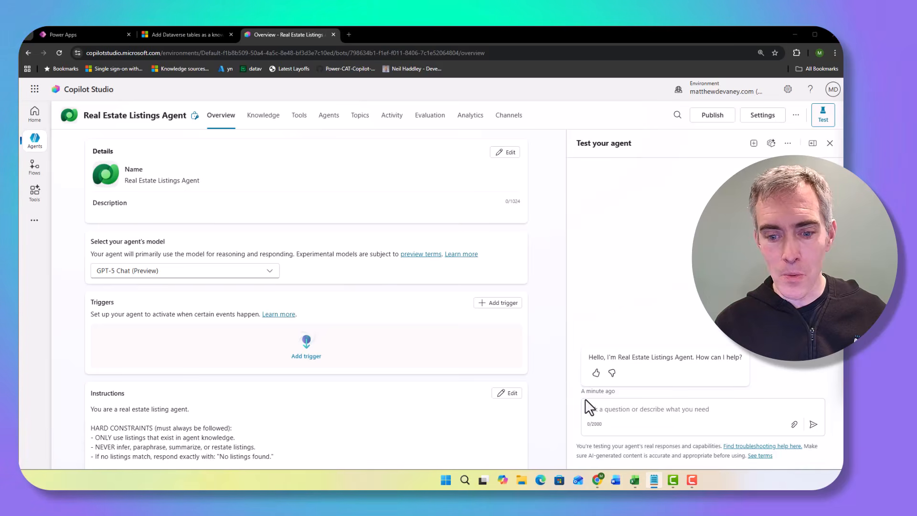
click(593, 407)
text(Show me apartments in New York with 3 bedrooms please)
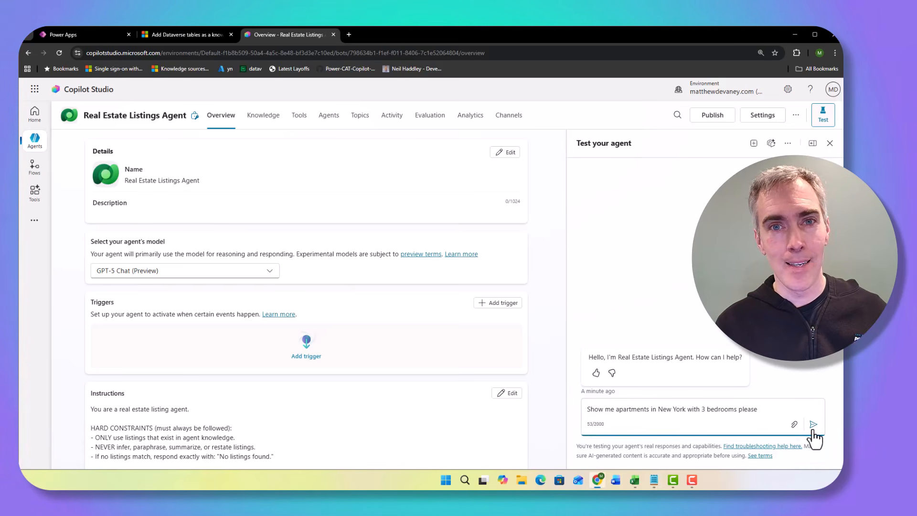
click(813, 424)
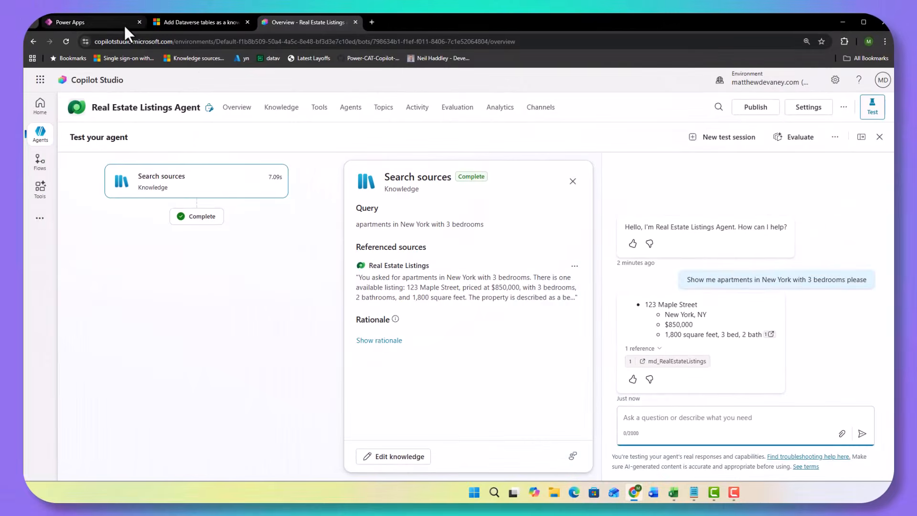
click(124, 24)
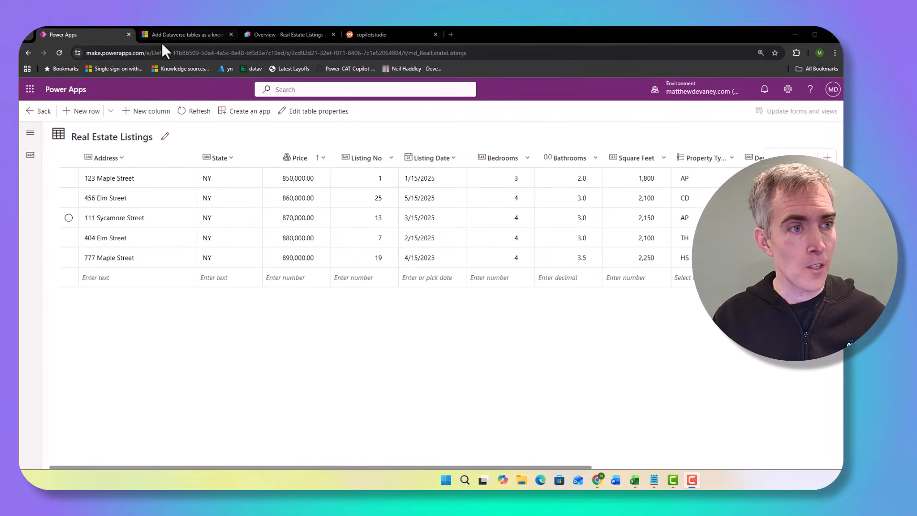
Return to Copilot Studio, start a new test session and send the prompt "Show me homes that are close to schools".
click(265, 35)
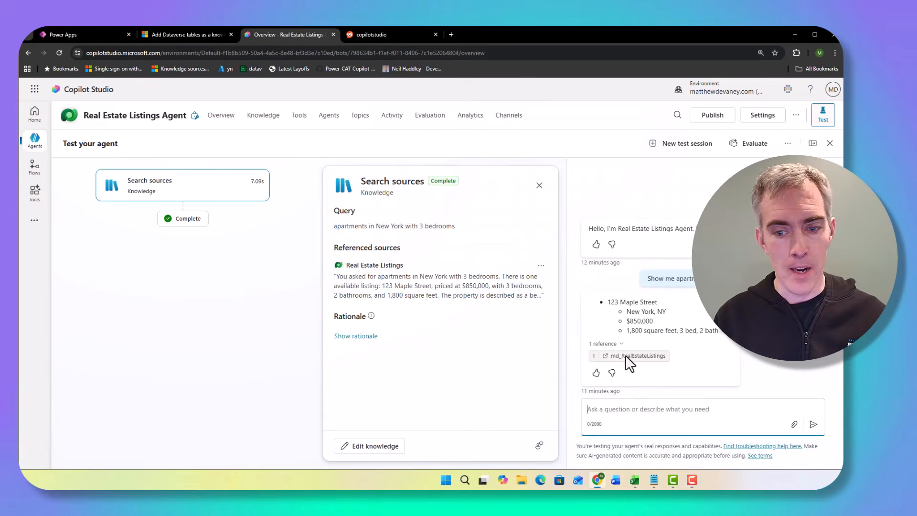
click(682, 143)
click(597, 406)
text(Show me homes that are close to schools)
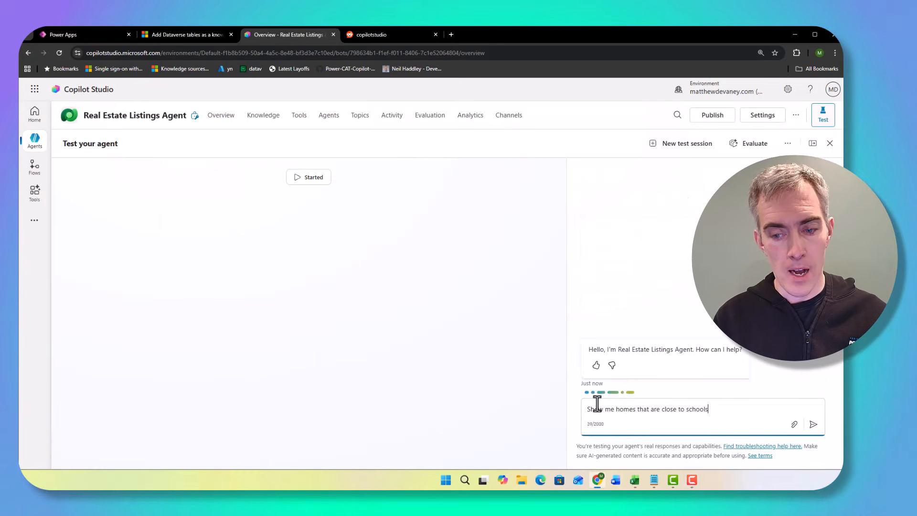
key(Return)
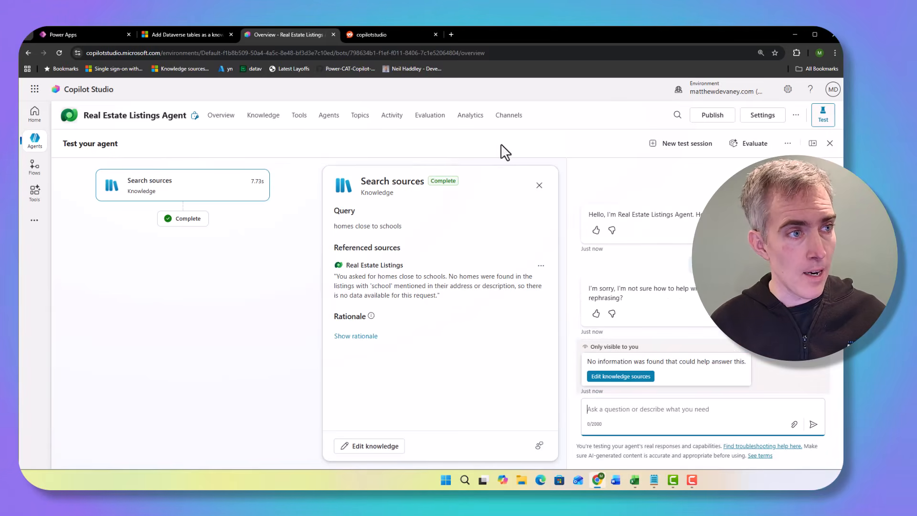
Switch to the Real Estate Listings table in Power Apps and clear the filter on the City column.
click(81, 34)
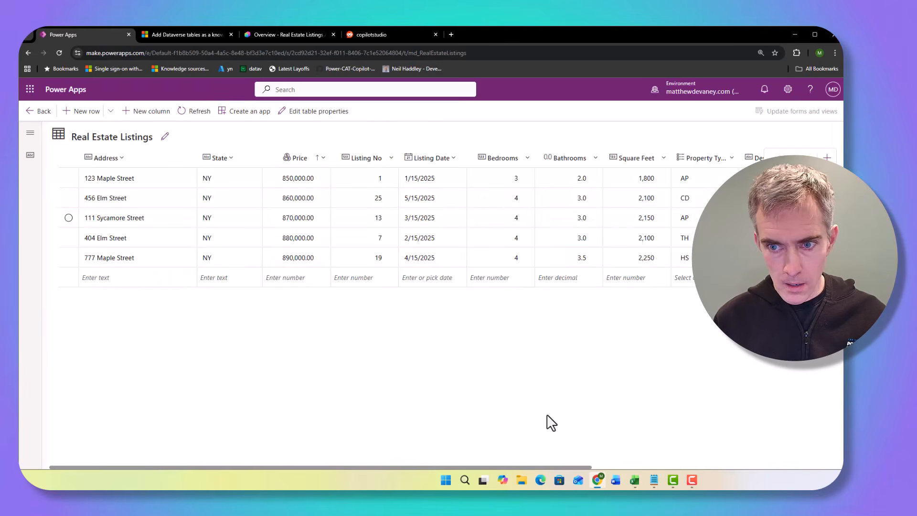
click(529, 473)
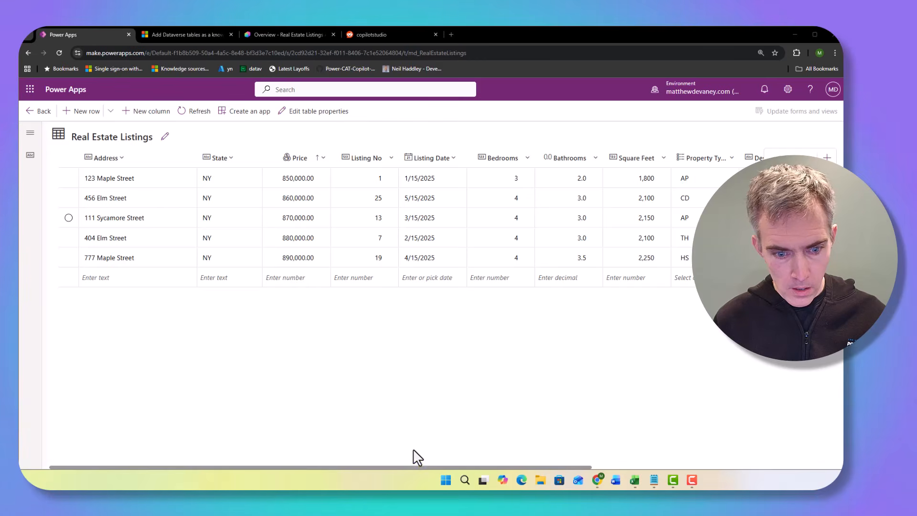
drag(413, 466, 585, 466)
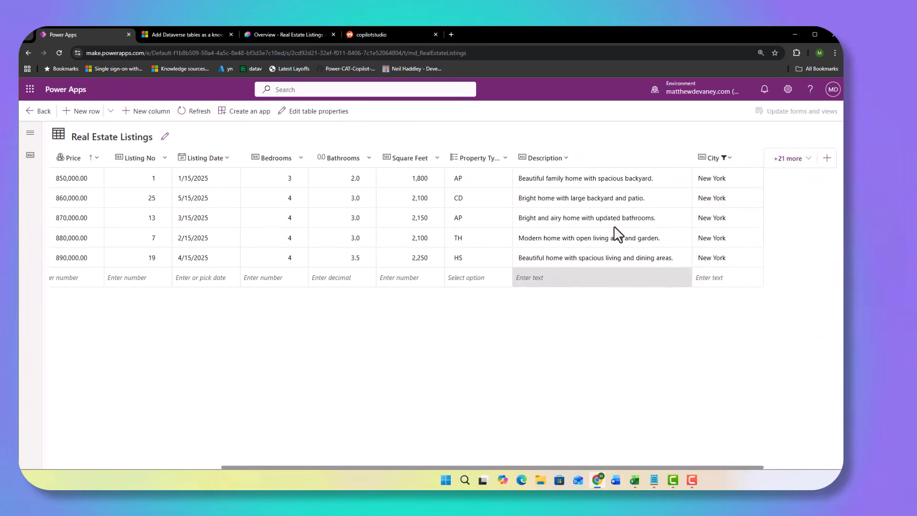
click(697, 158)
click(697, 276)
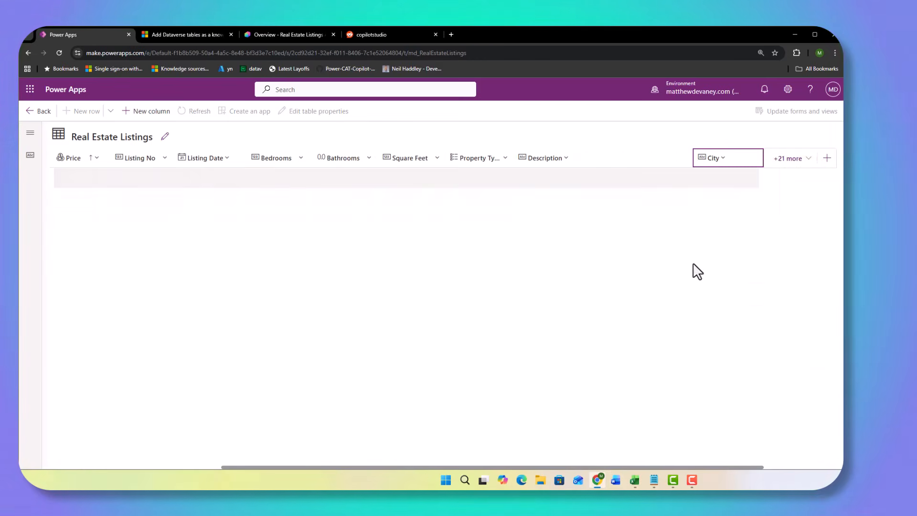
Filter the Description column to rows that contain "schools".
click(562, 162)
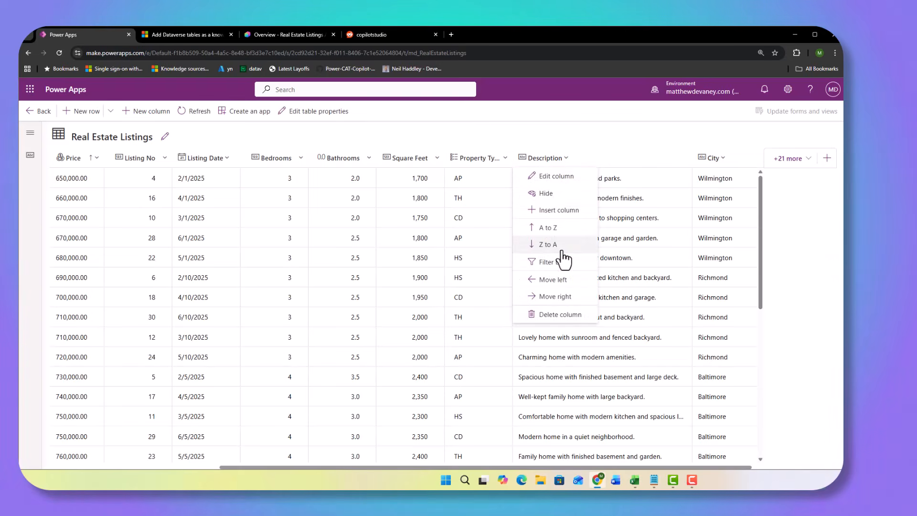
click(554, 263)
click(554, 203)
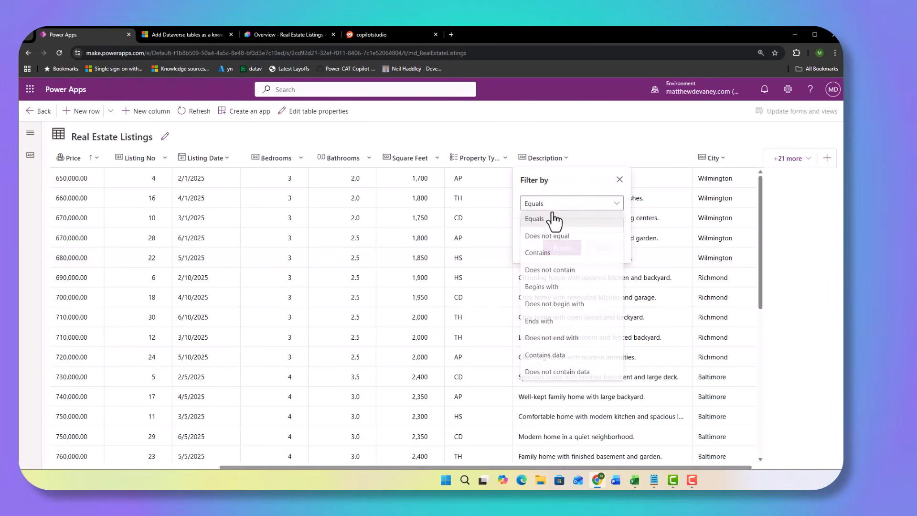
click(550, 257)
click(547, 226)
text(schools)
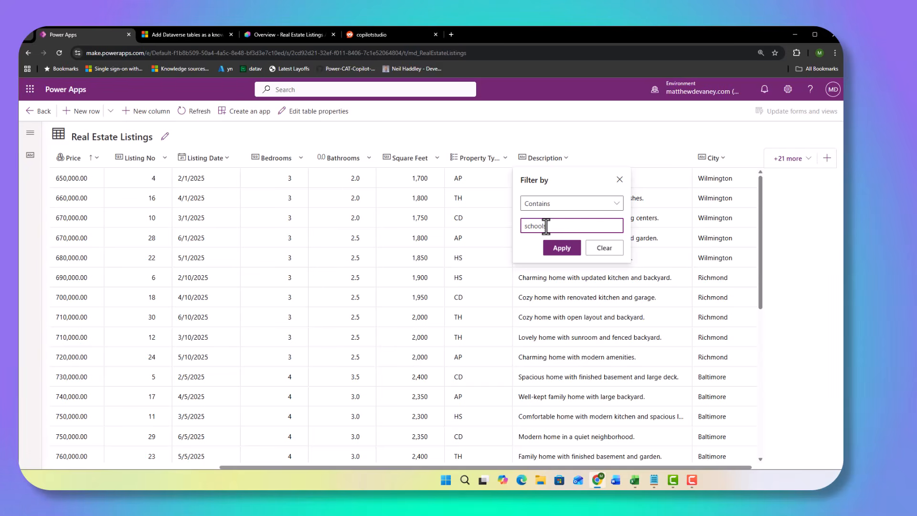
click(559, 248)
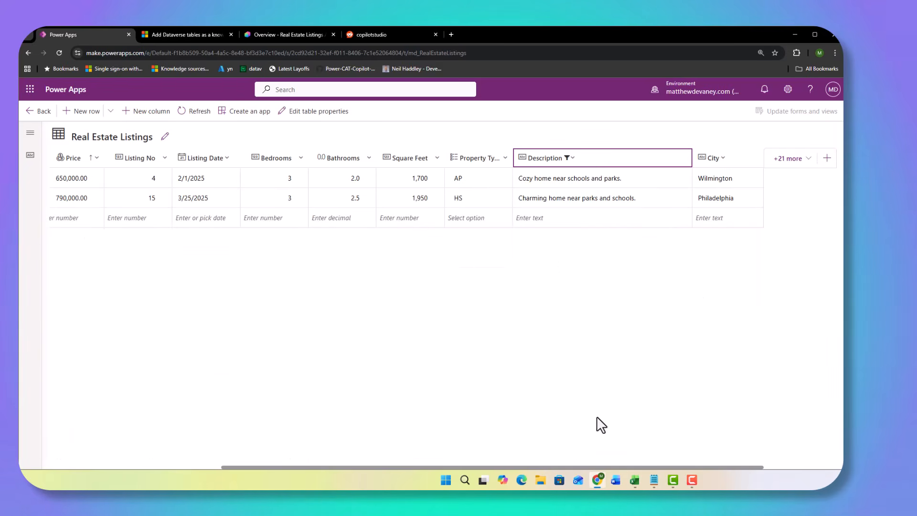
Move the Description column so it sits between the Address and State columns.
drag(596, 468, 319, 458)
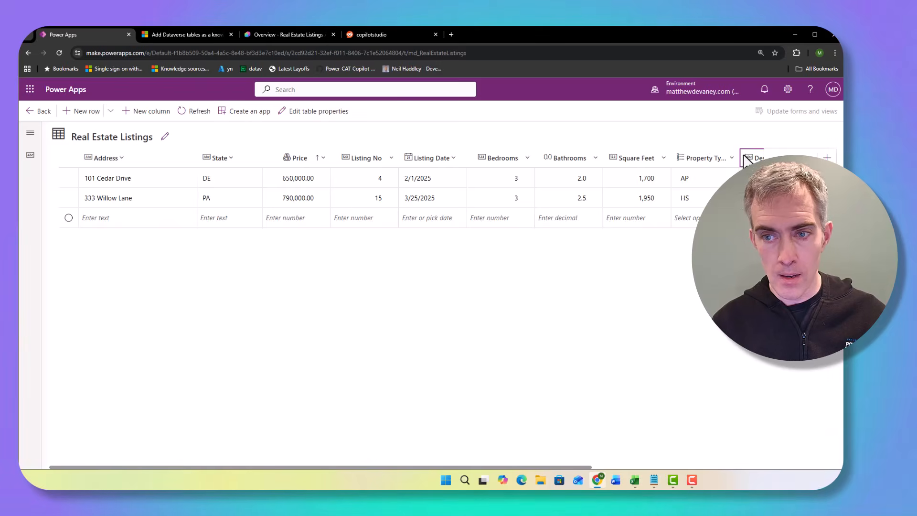
drag(749, 158, 29, 154)
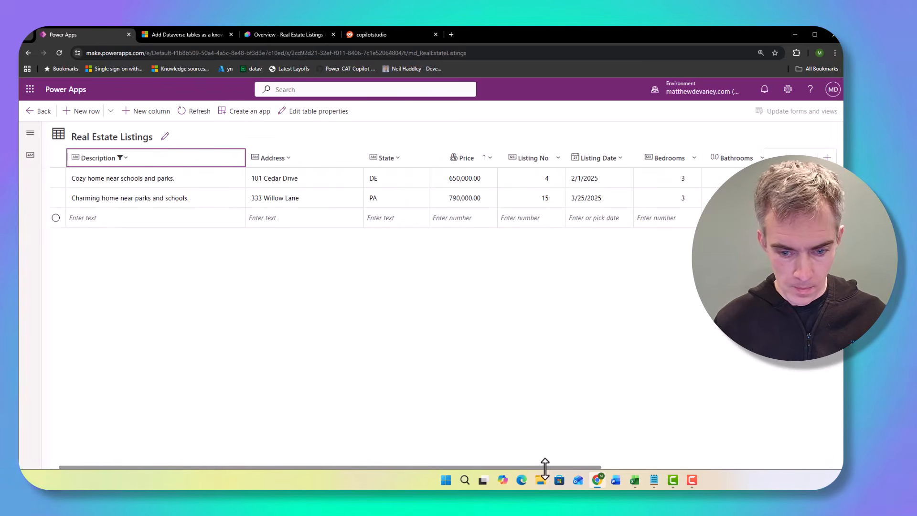
drag(214, 165, 327, 177)
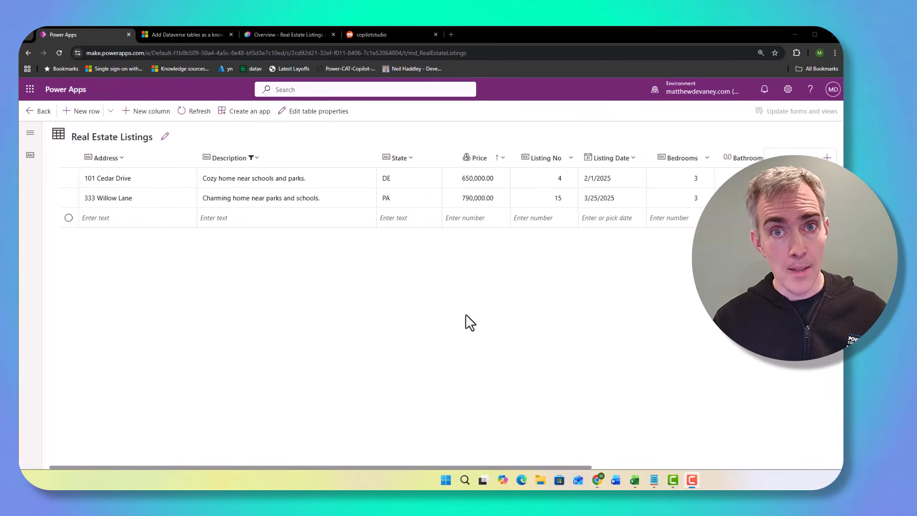
Start a new column in the Real Estate Listings table with the display name "Unstructured Data File".
click(44, 111)
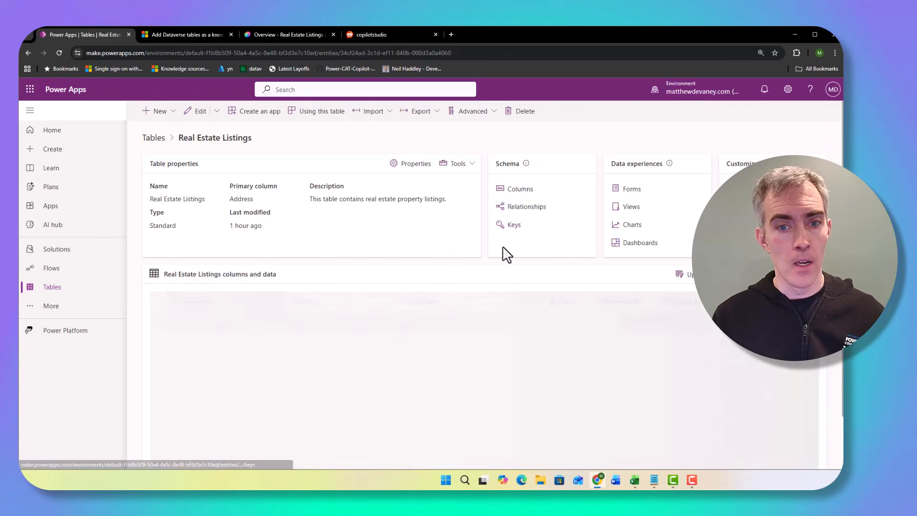
click(528, 189)
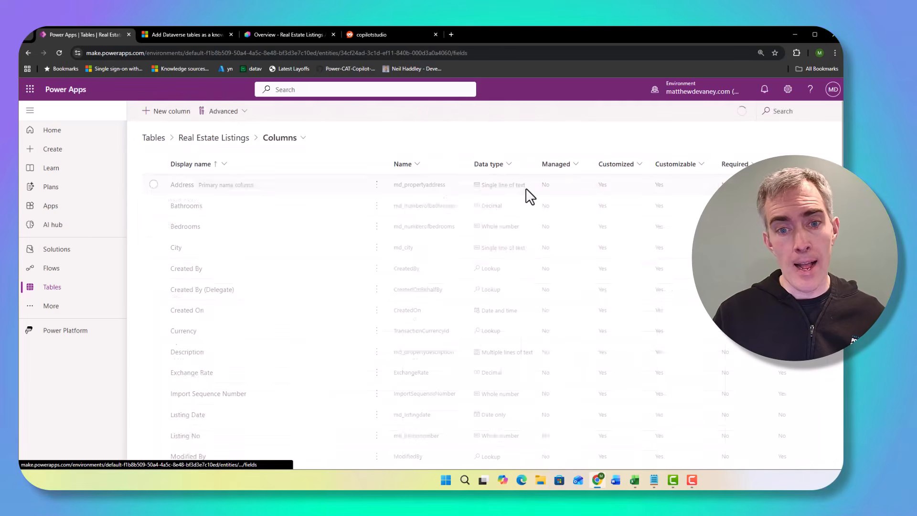
click(172, 112)
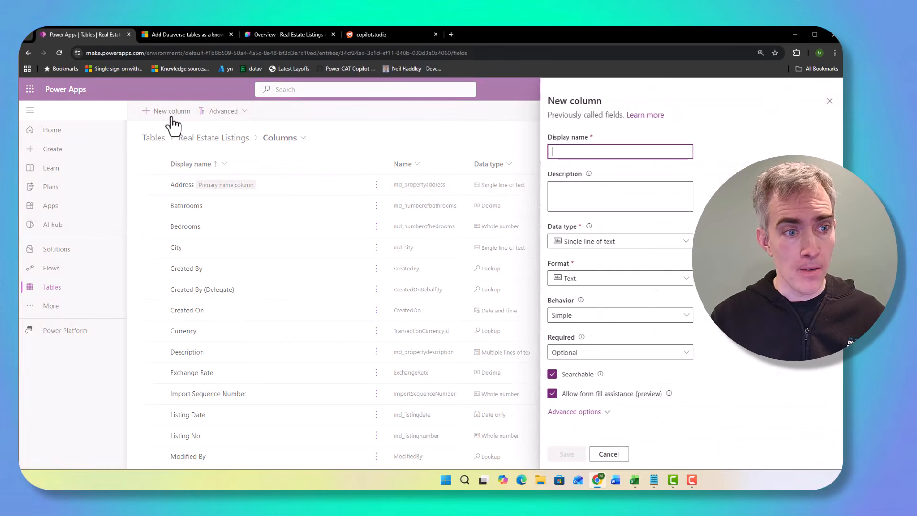
text(Unstructed Data File)
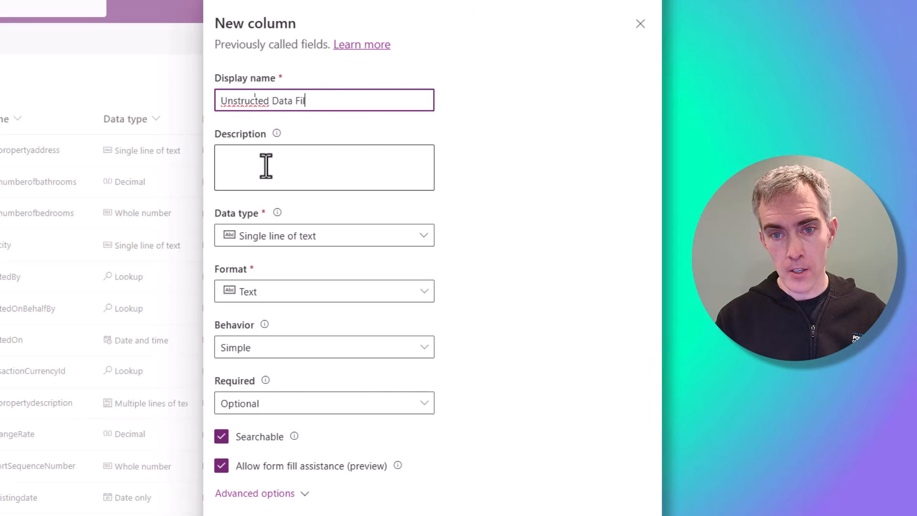
click(265, 101)
text(re)
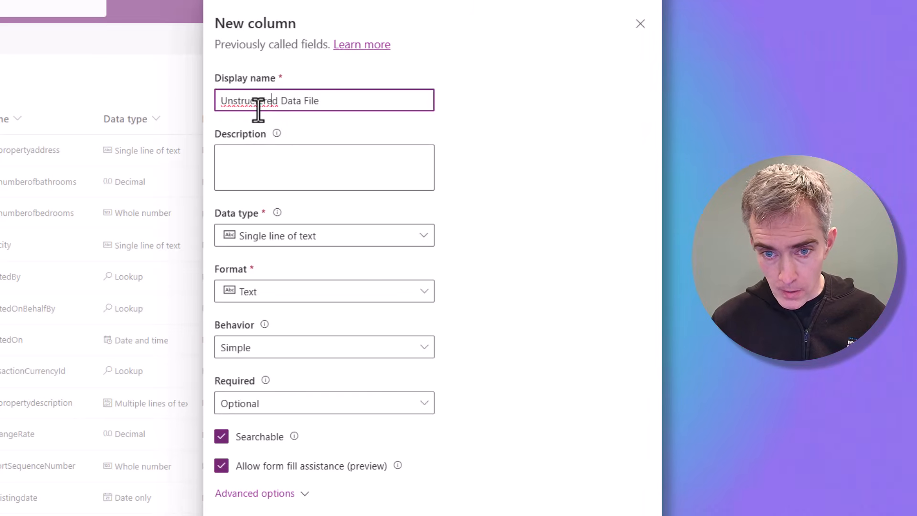
key(BackSpace)
key(BackSpace)
key(BackSpace)
text(u)
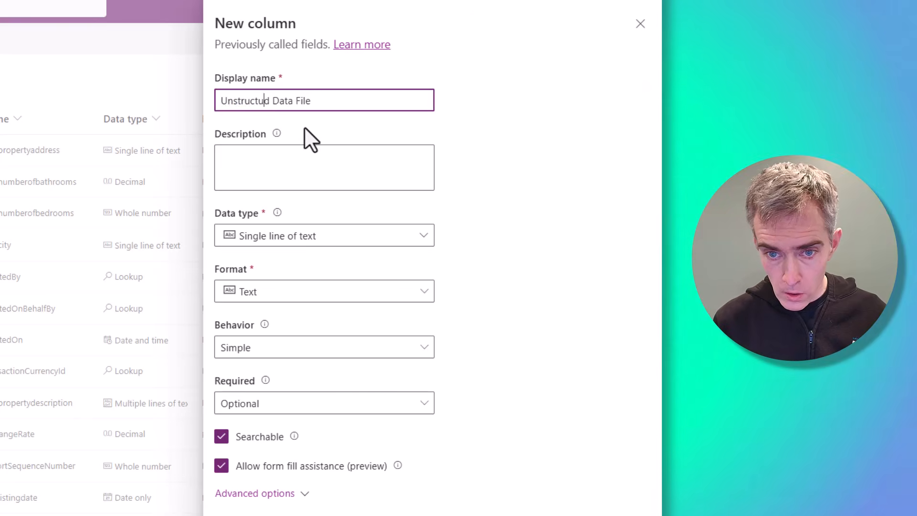
text(re)
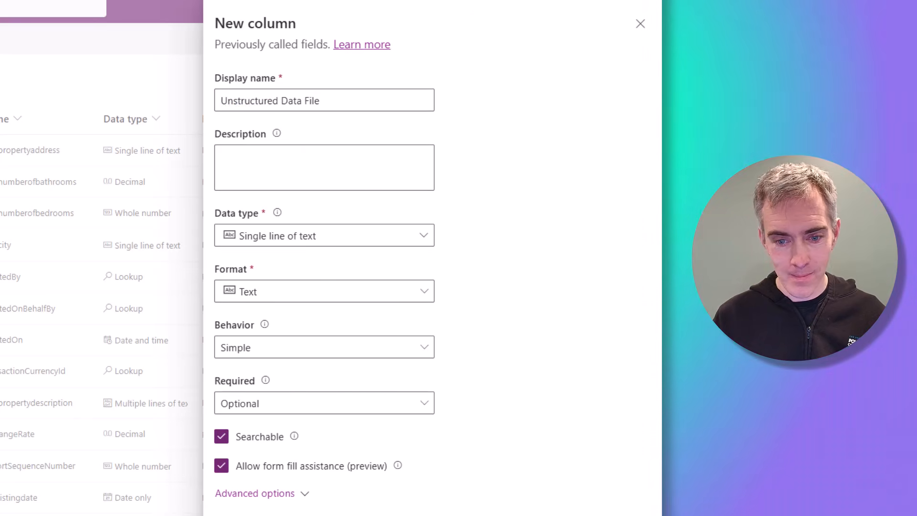
Set the new column's data type to File and save the column.
click(299, 297)
click(259, 241)
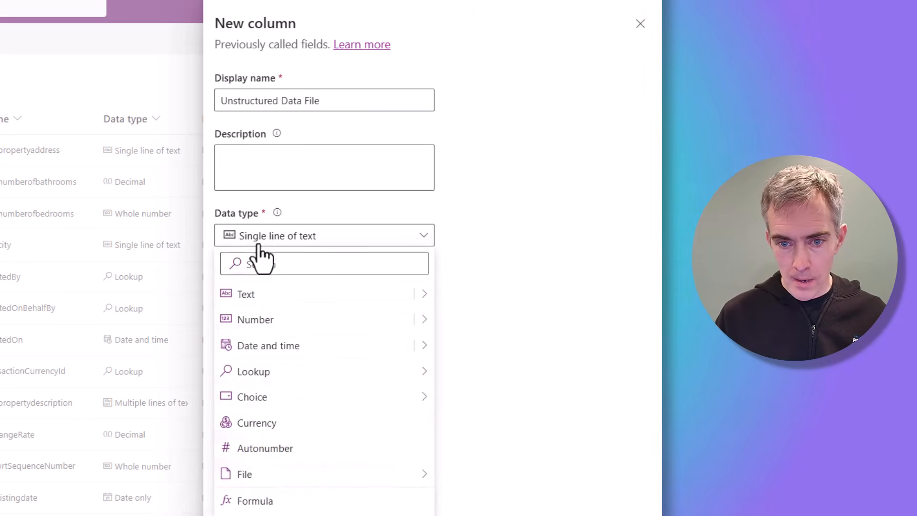
mouse_move(268, 475)
click(472, 474)
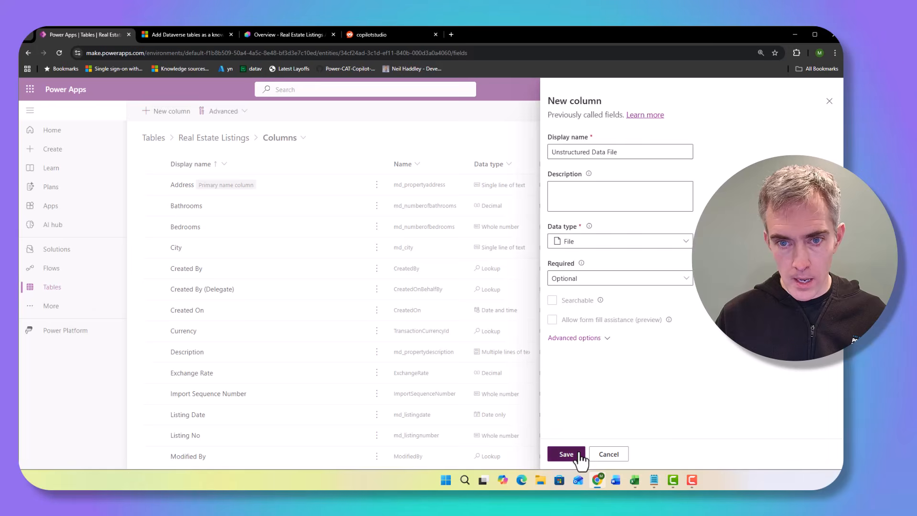
click(567, 454)
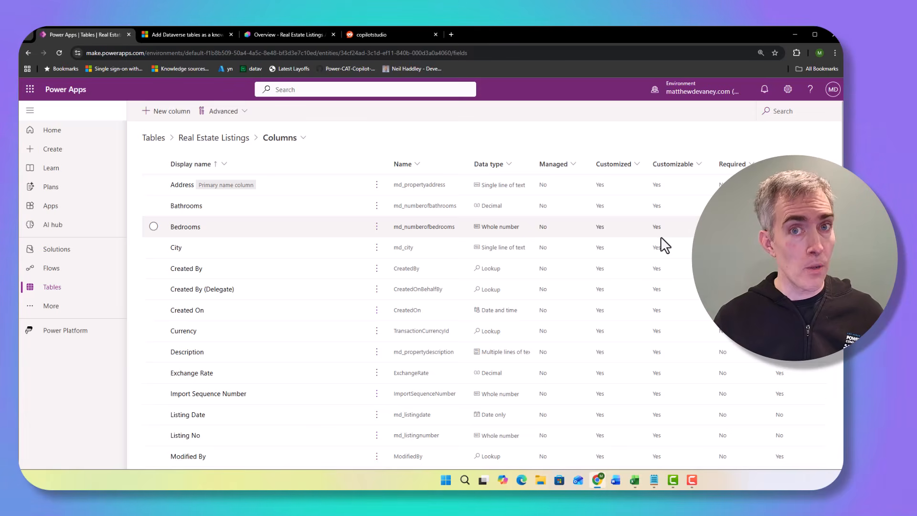
Open the Real Estate Listings table's main Information form for editing in a new tab.
click(239, 139)
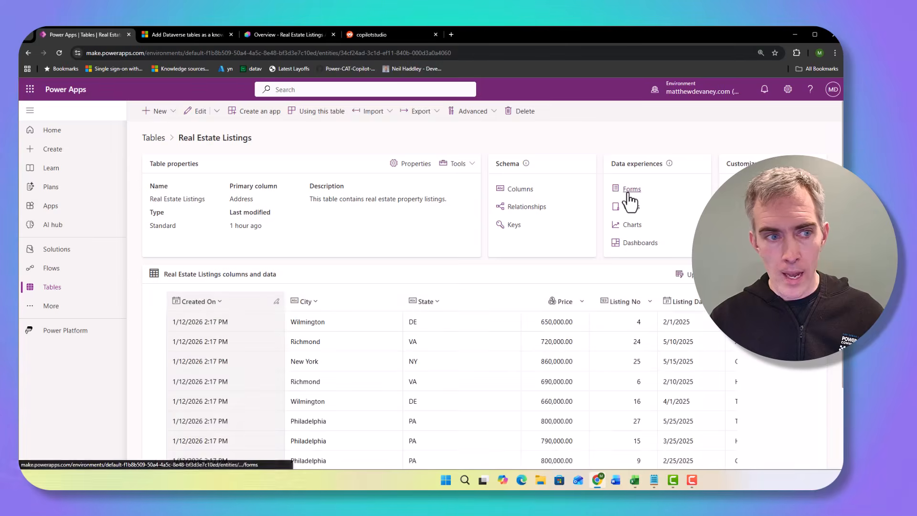
click(628, 189)
click(330, 184)
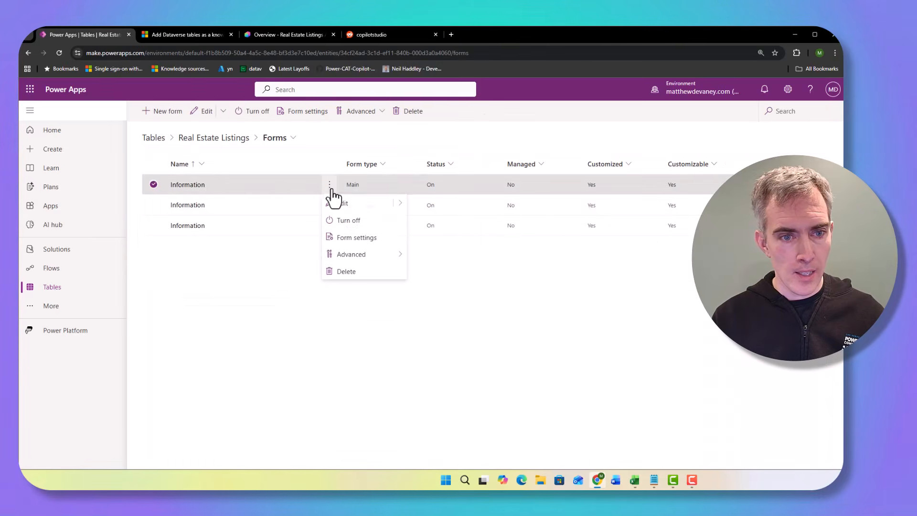
mouse_move(400, 203)
click(420, 218)
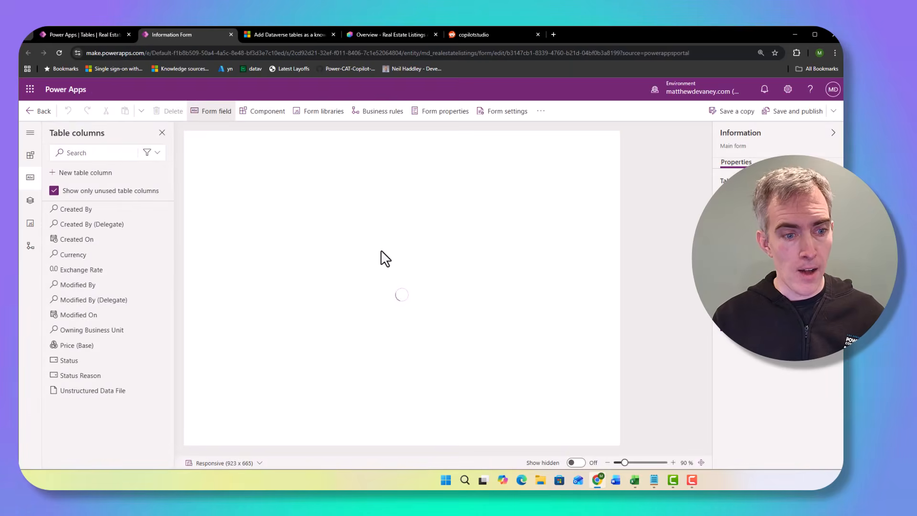
Add the Unstructured Data File column below Description on the form, and save and publish the form.
scroll(323, 229, down, 2)
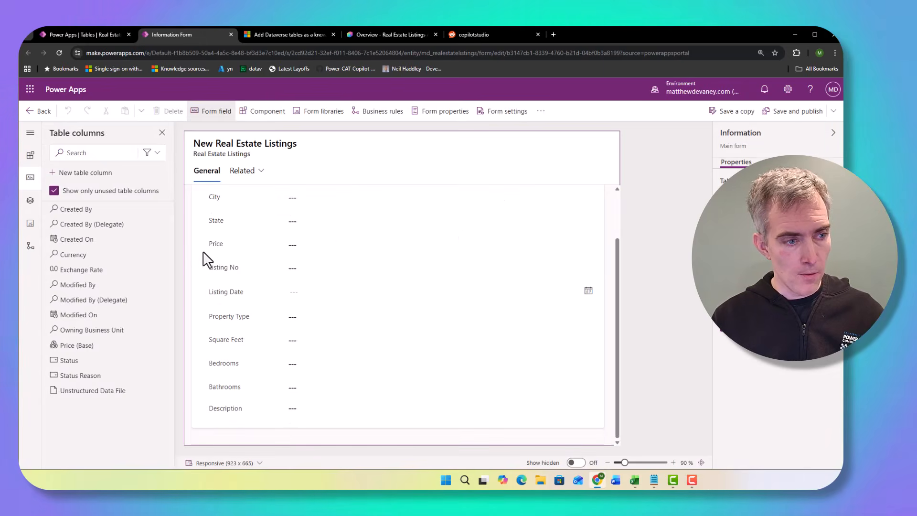
drag(86, 400, 322, 418)
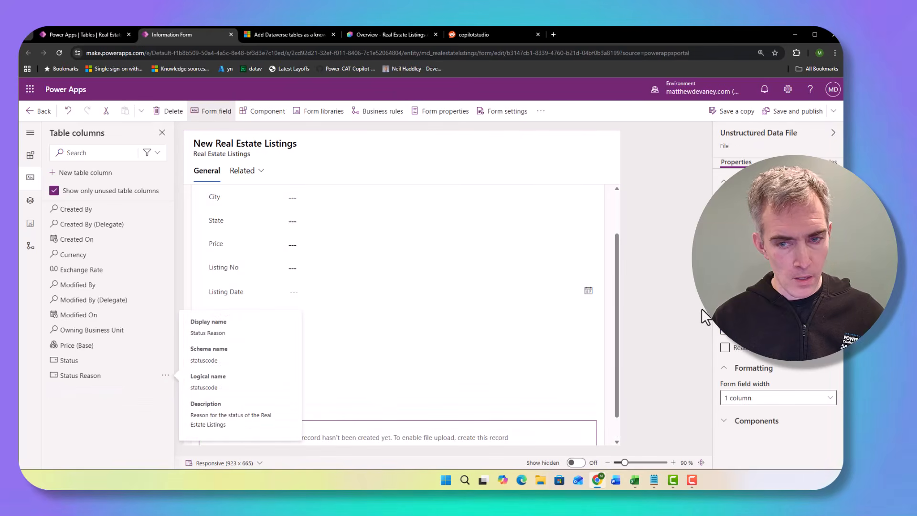
click(796, 111)
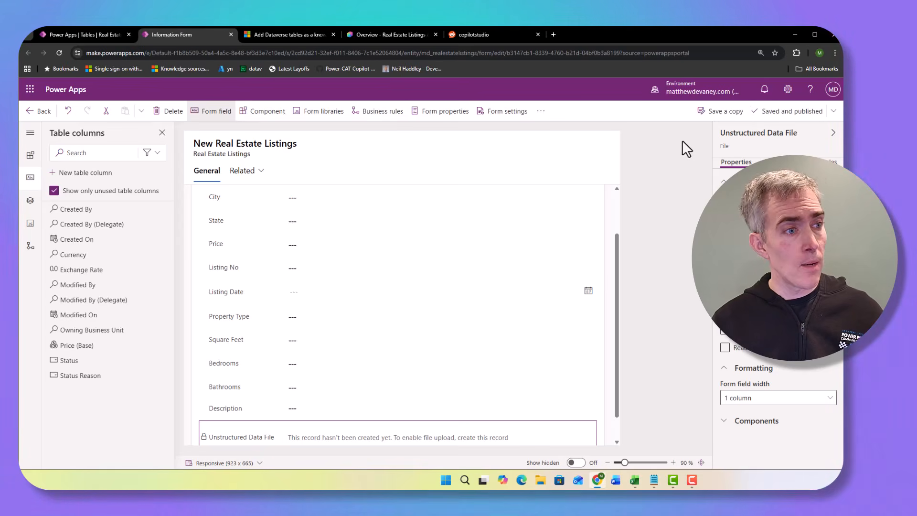
Leave the form editor, search all tables for "real estate" and open the Real Estate Listings table.
click(48, 112)
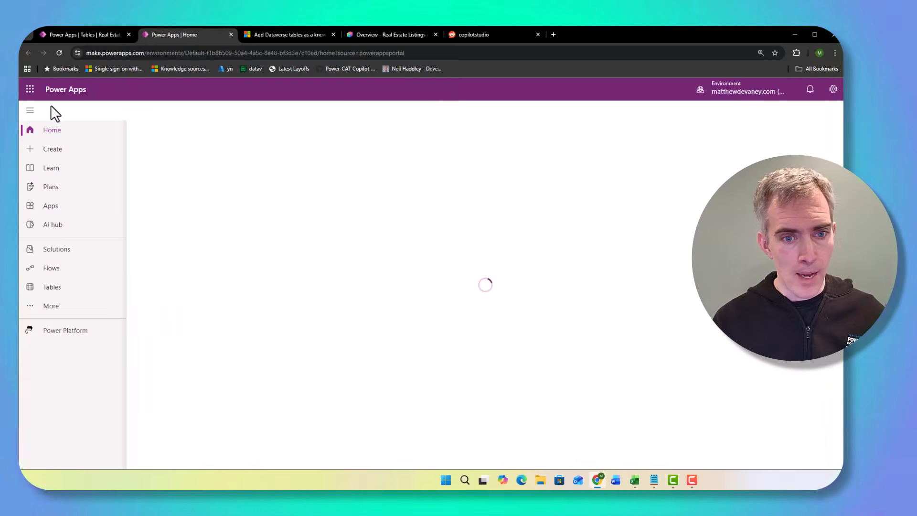
click(72, 286)
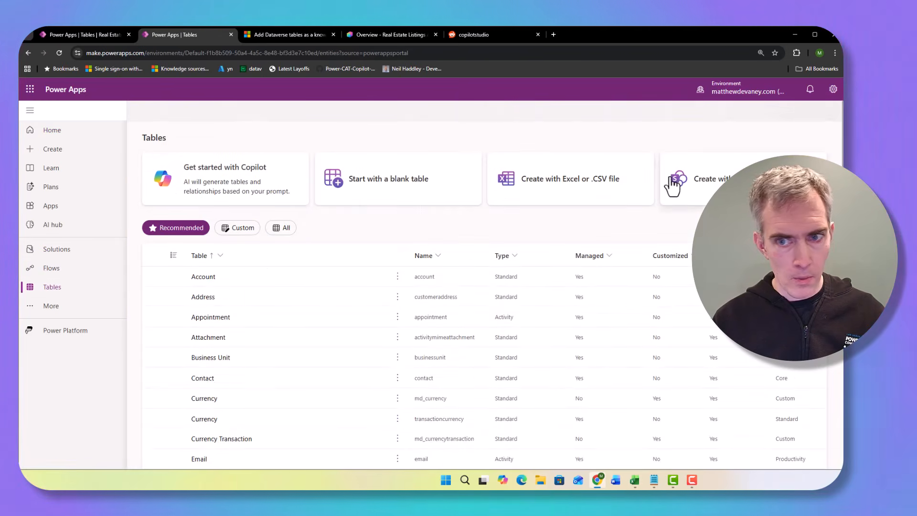
click(282, 228)
click(806, 114)
text(real estate)
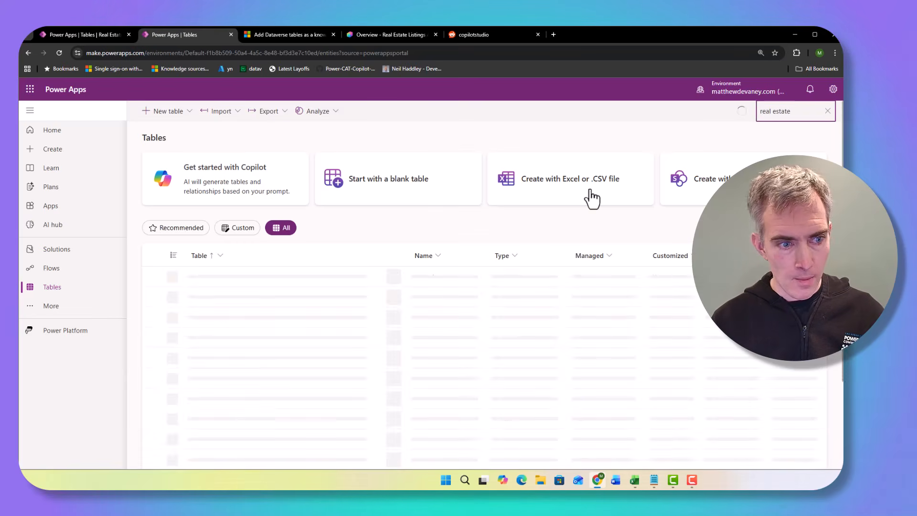
click(209, 277)
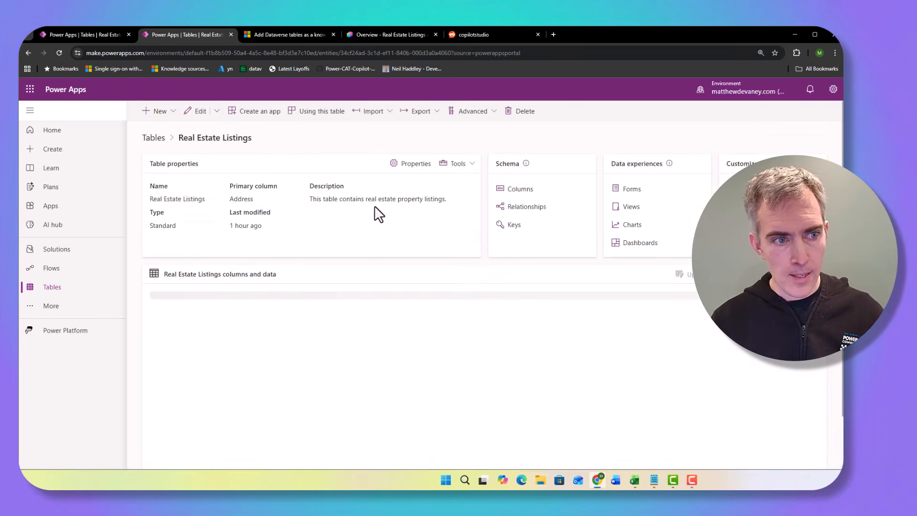
Open the table's rows for editing and edit the listing described as "Cozy home near schools and parks." using its form.
click(199, 113)
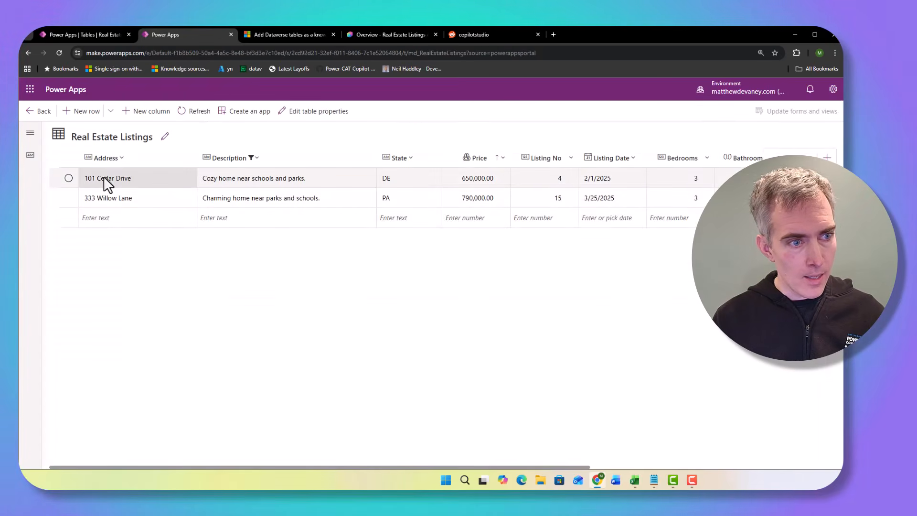
click(257, 180)
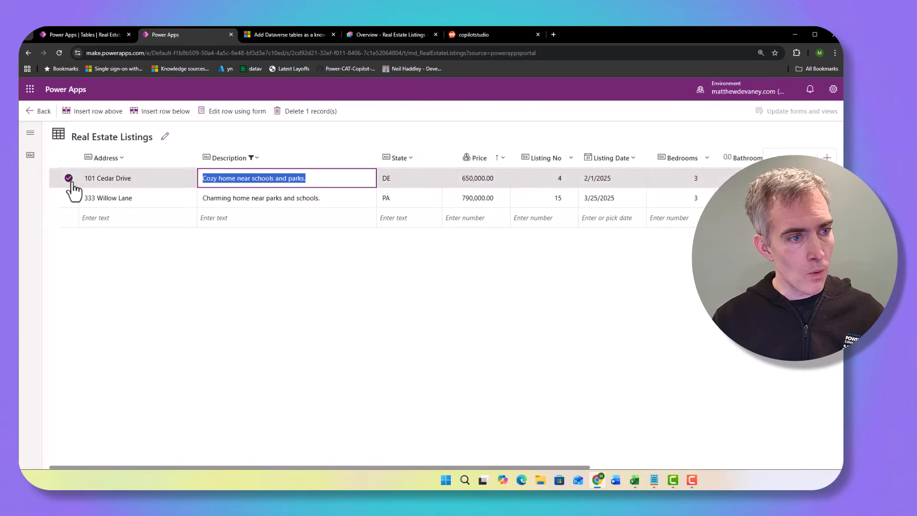
click(234, 121)
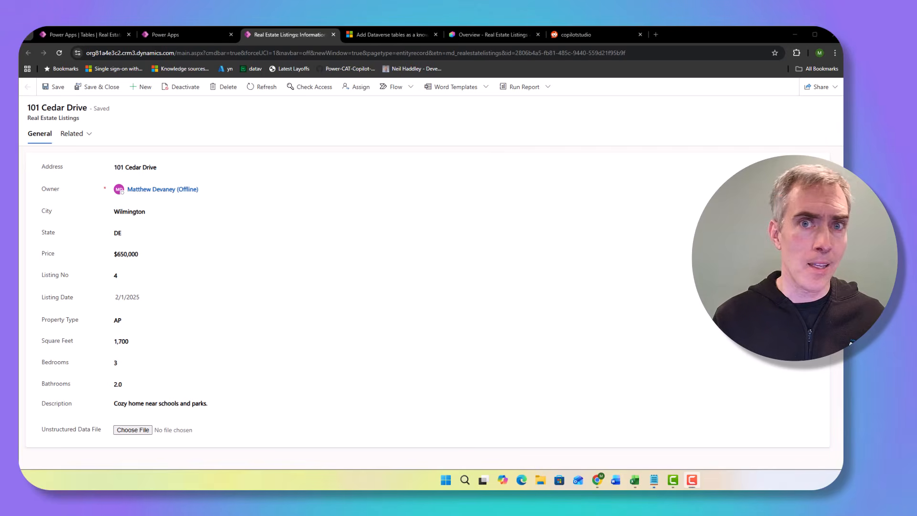
In Notepad, save the text "Cozy home near schools and parks." to the Desktop as a text file named with the listing's street address.
drag(843, 128, 471, 139)
ctrl+scroll(434, 272, up, 1)
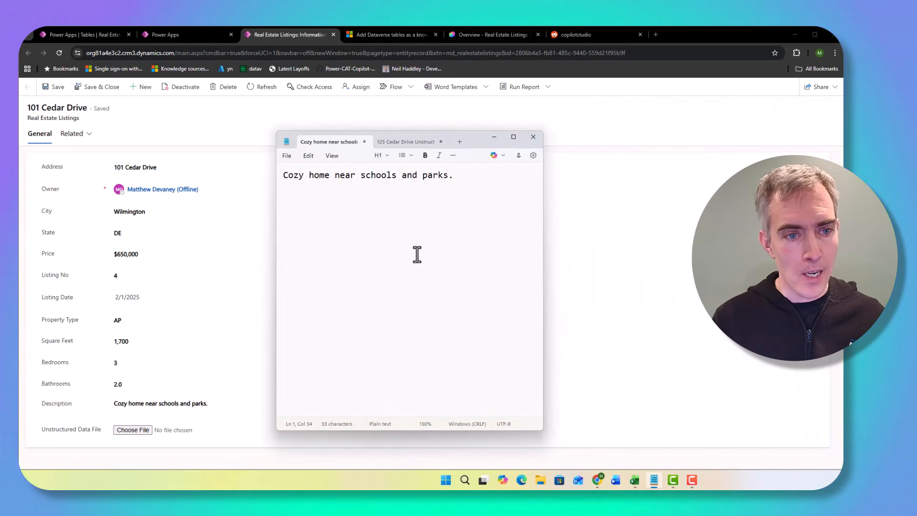
click(288, 158)
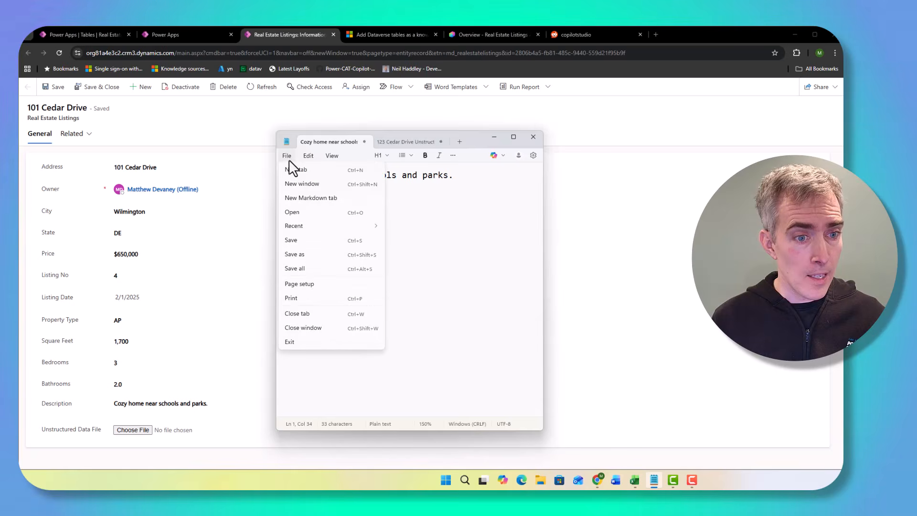
click(305, 259)
text(101 Cedar Drive)
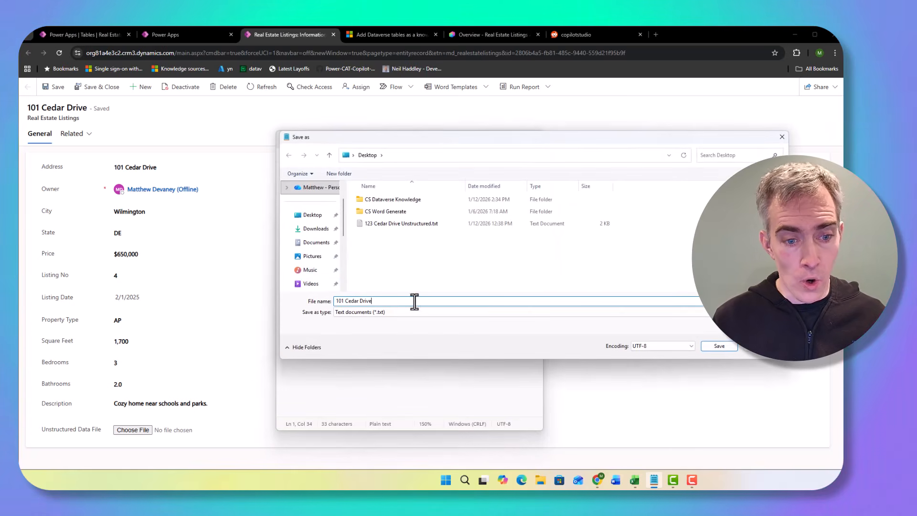
click(726, 348)
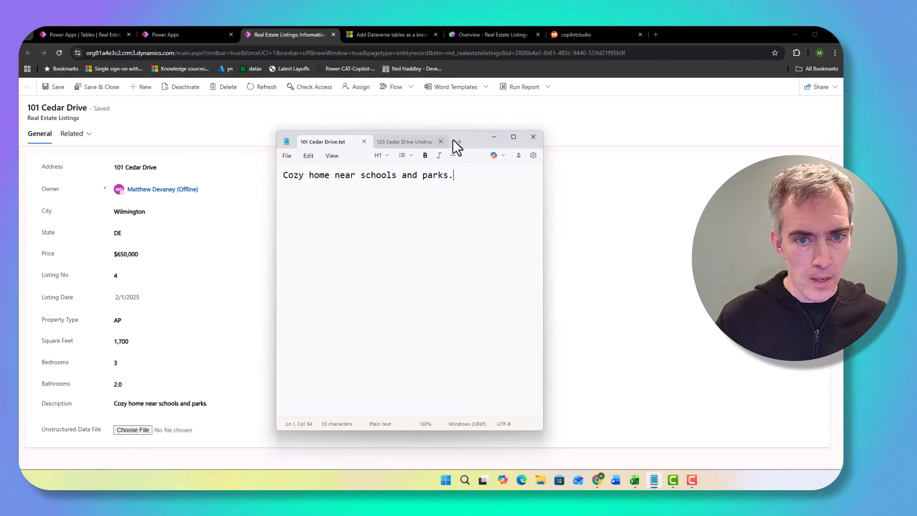
Minimize Notepad and upload the saved text file from the Desktop to the listing's Unstructured Data File field.
click(493, 137)
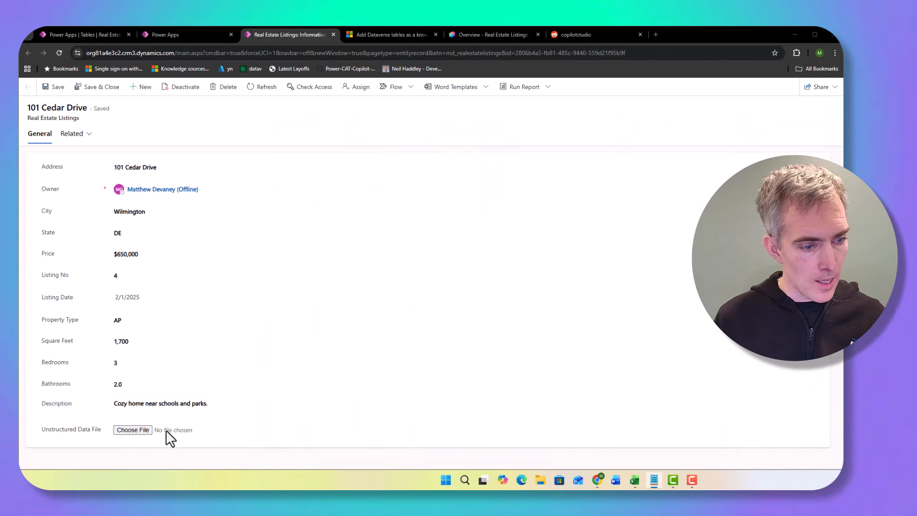
click(146, 428)
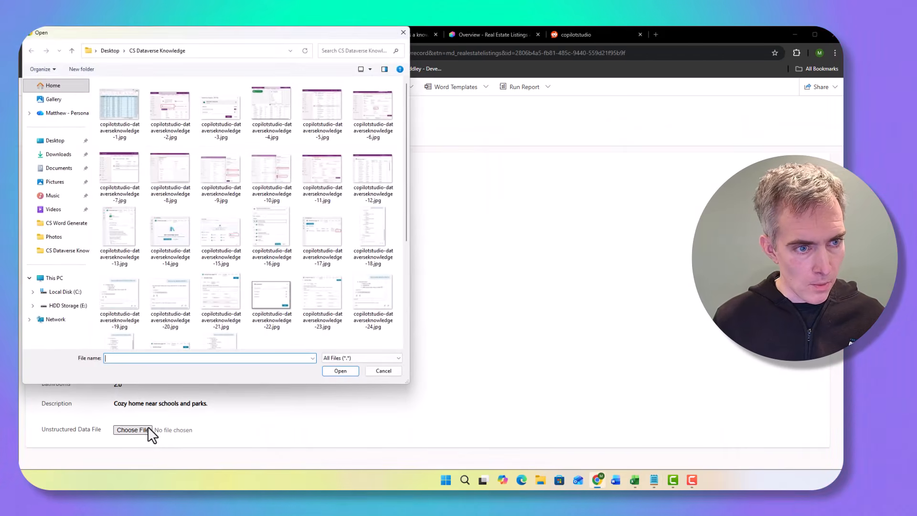
click(54, 144)
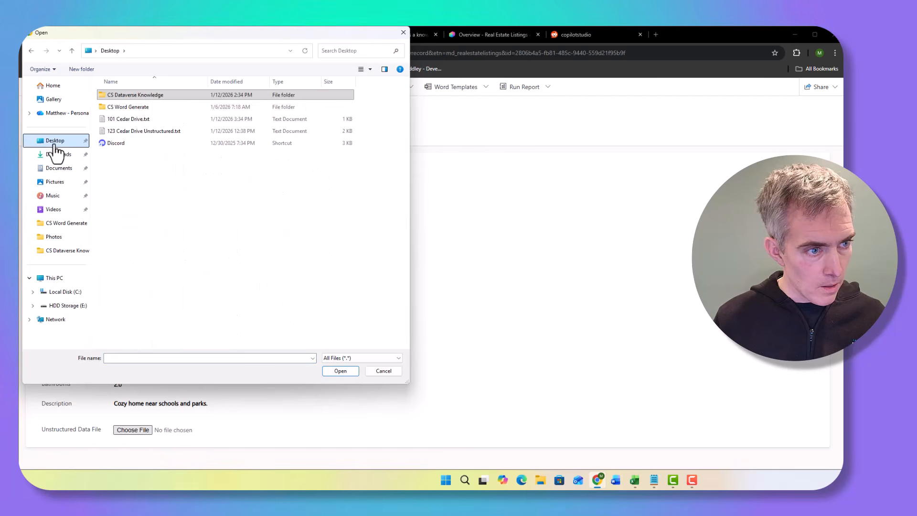
double_click(153, 119)
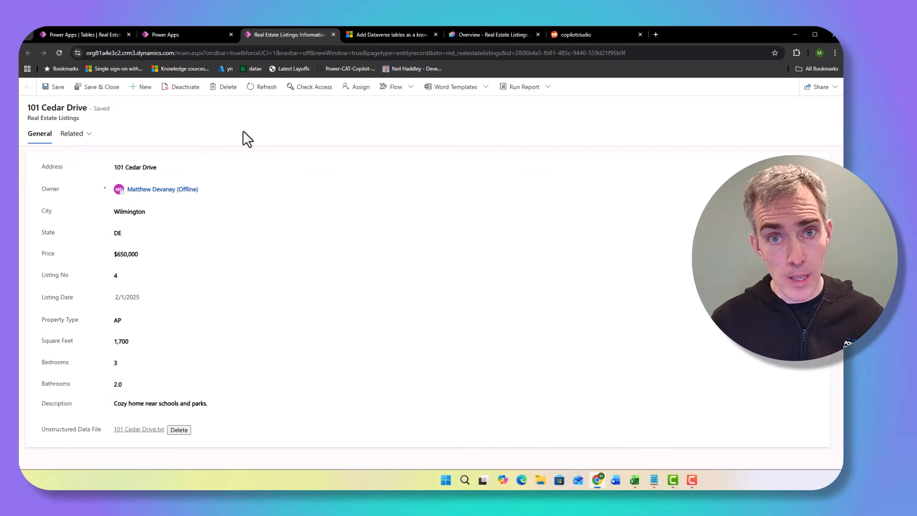
Save and close the listing record, finish the row edit and return to the Real Estate Listings table overview.
click(106, 96)
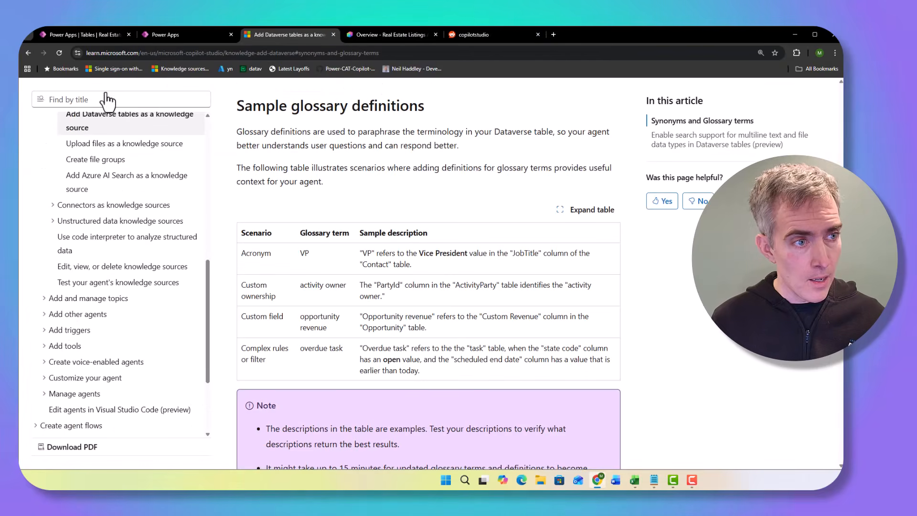
click(199, 38)
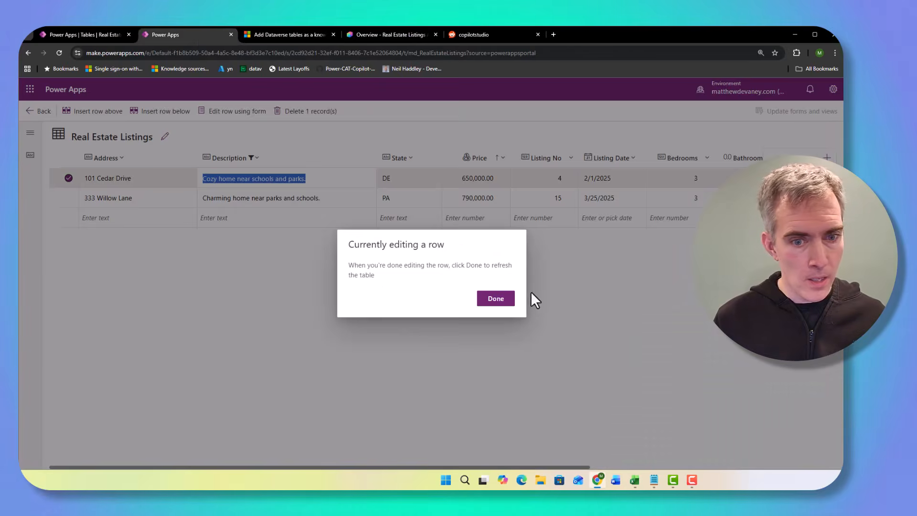
click(502, 301)
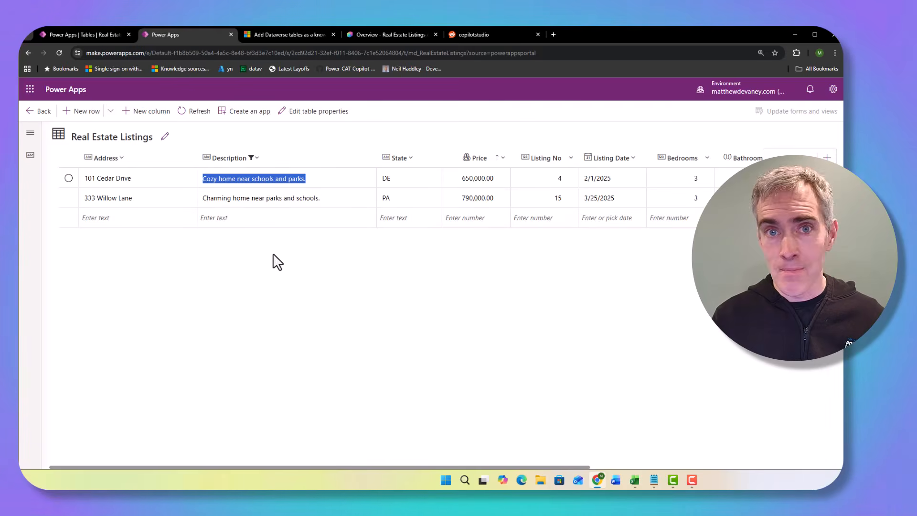
click(33, 112)
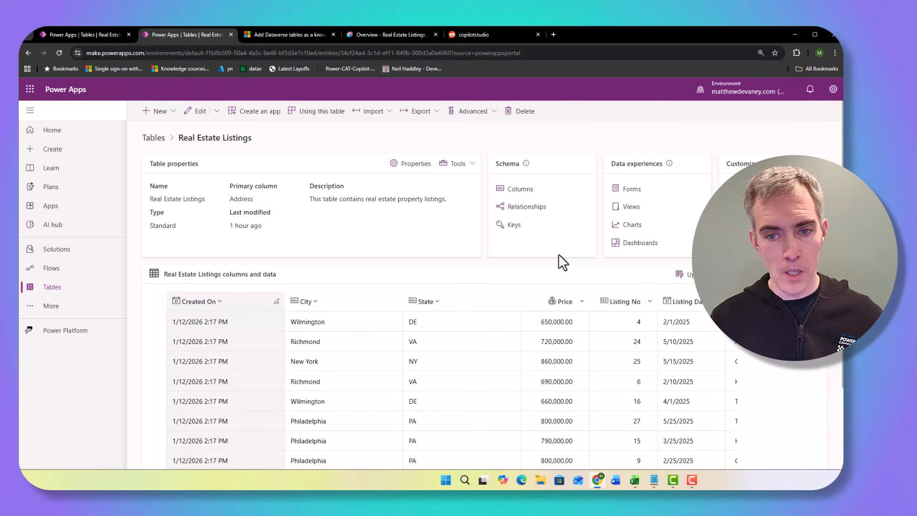
Open the Quick Find Active Real Estate Listings view for editing in a new tab.
click(630, 208)
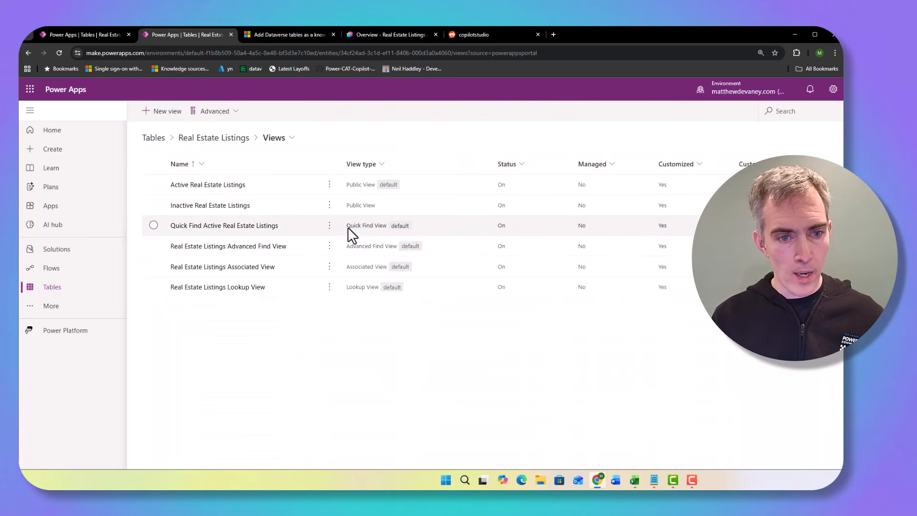
click(330, 227)
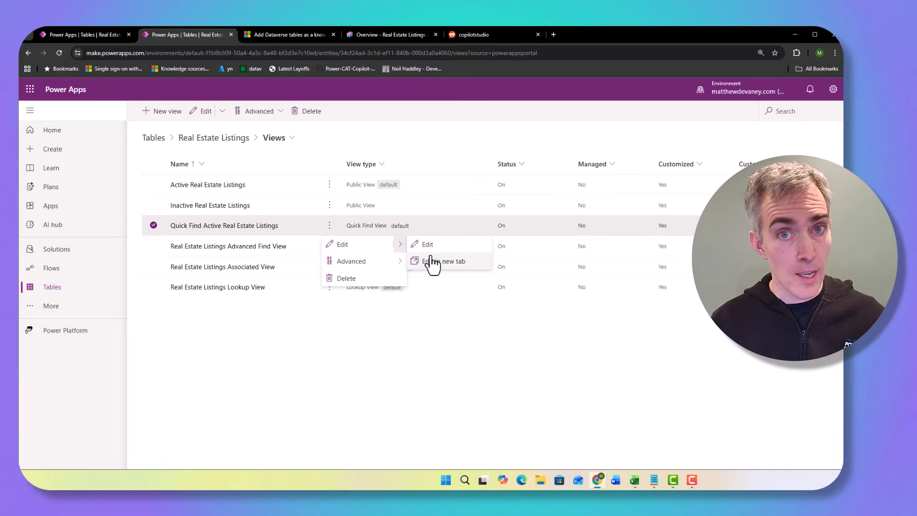
click(446, 262)
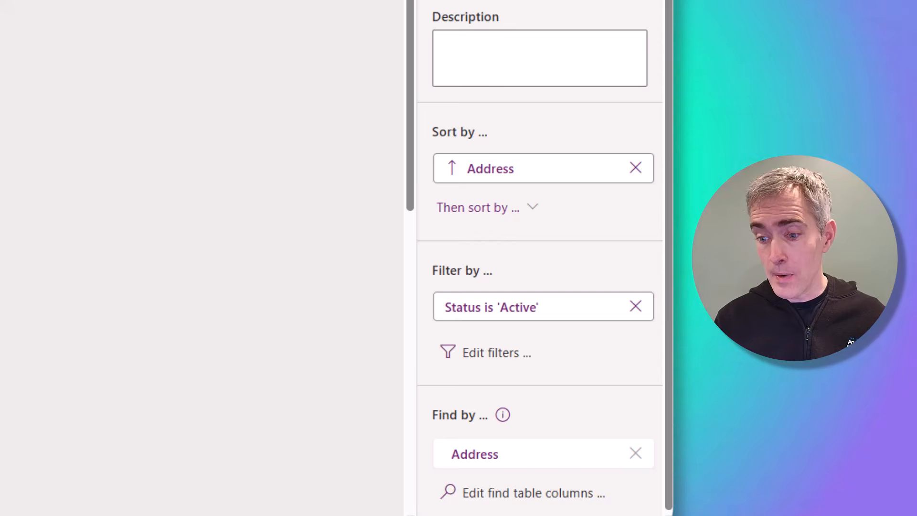
Add Description and Unstructured Data File to the view's find-by columns, apply them and leave the view editor.
click(522, 507)
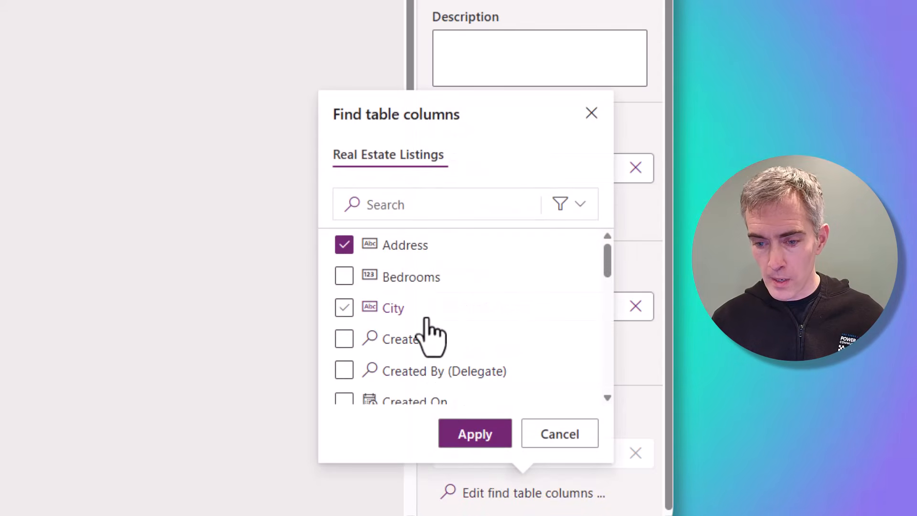
scroll(397, 344, down, 2)
click(344, 380)
scroll(430, 353, down, 5)
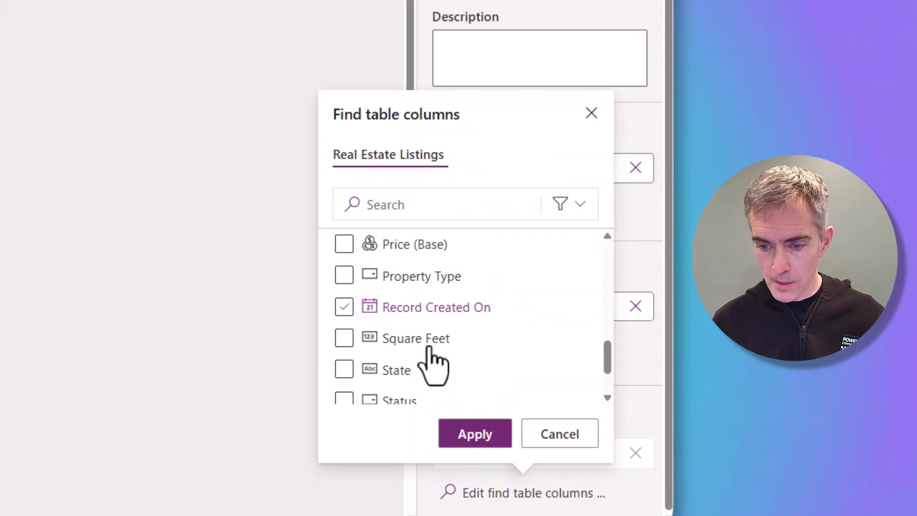
click(343, 388)
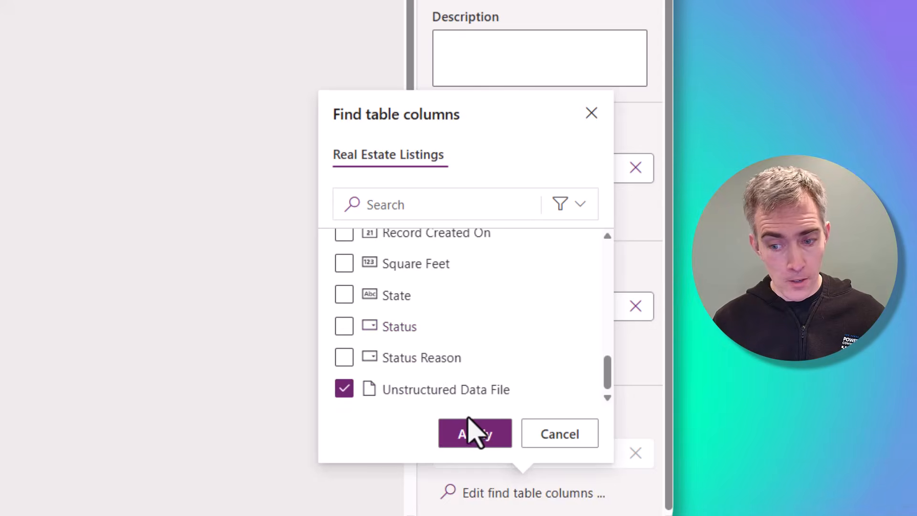
click(475, 433)
scroll(587, 389, down, 2)
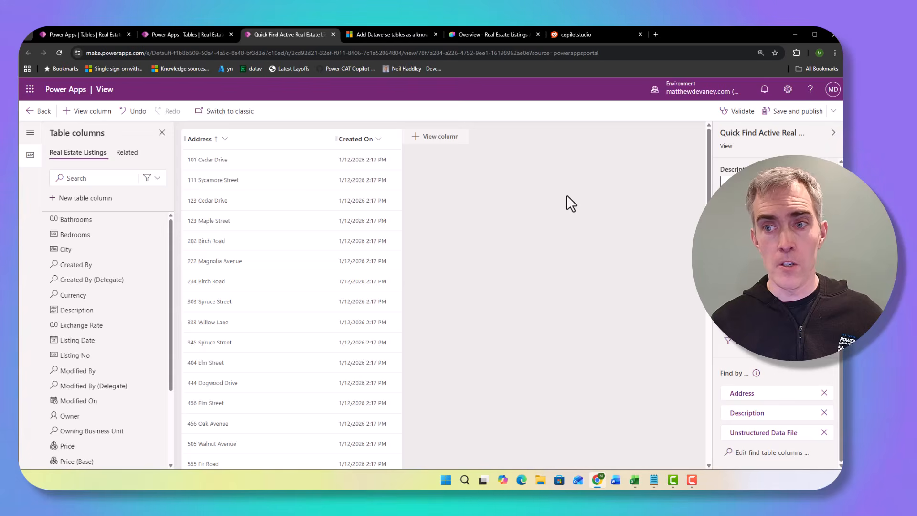
click(44, 112)
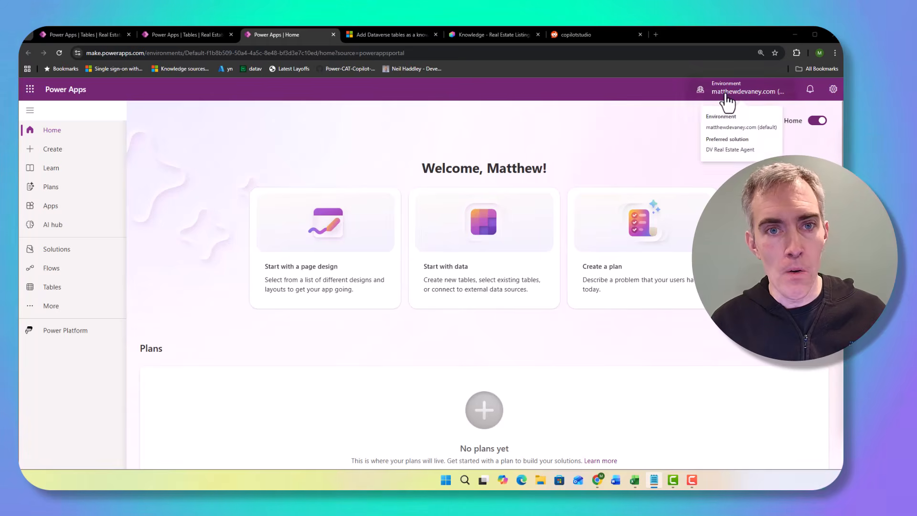
Open org81a4e3c2.crm3.dynamics.com/api/copilot/v1.0/textdatastatus in a new browser tab.
click(497, 35)
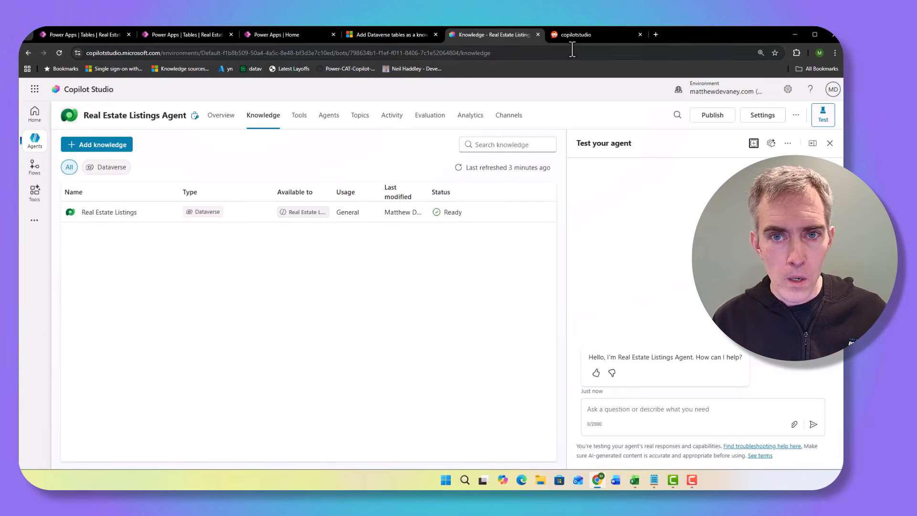
click(656, 34)
text(org81a4e3c2.crm3.dynamics.com/api/copilot/v1.0/textdatastatus)
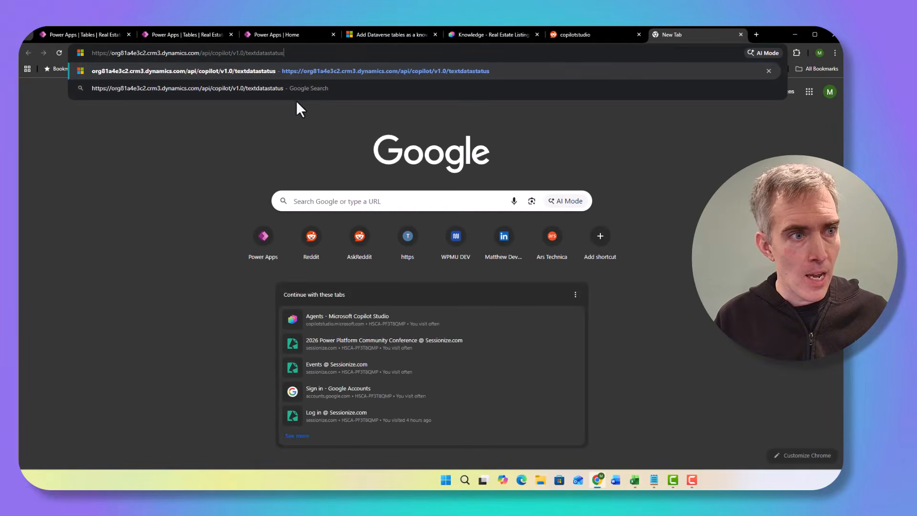
key(Return)
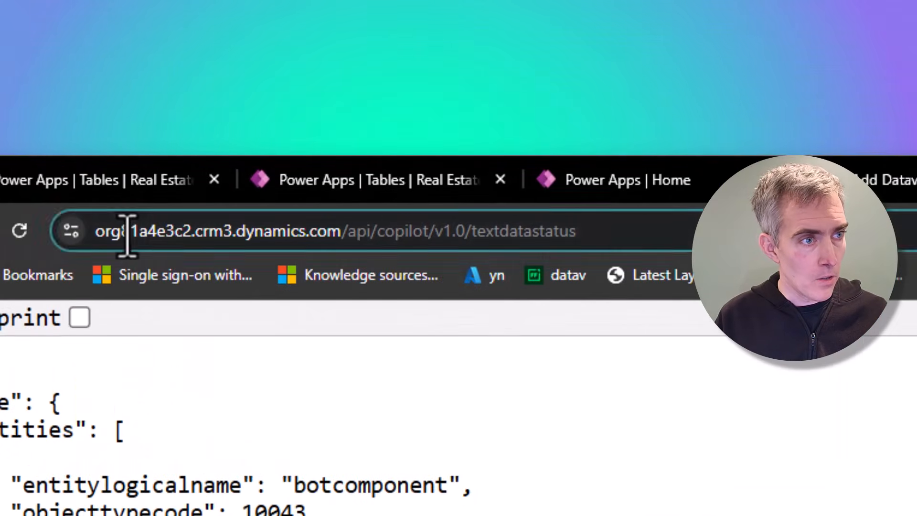
Highlight the environment's domain name within the address of the text data status page.
click(127, 230)
click(131, 232)
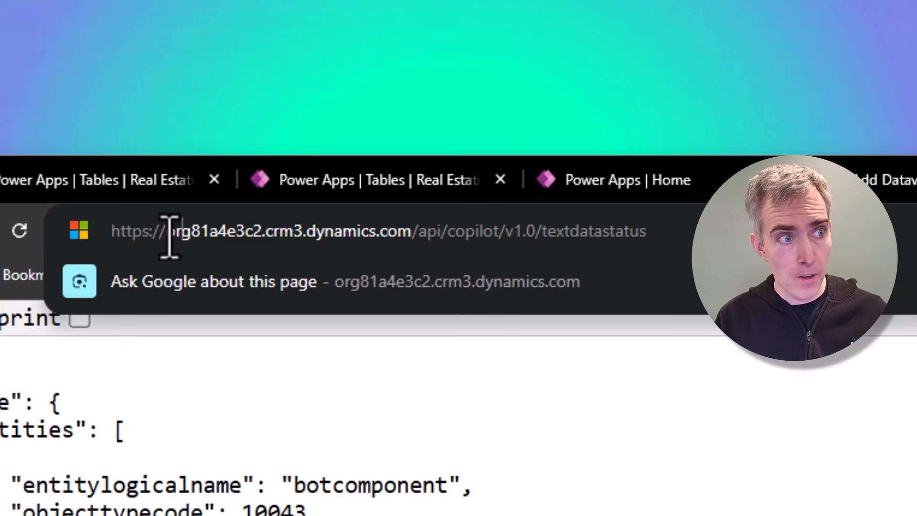
drag(166, 234, 411, 233)
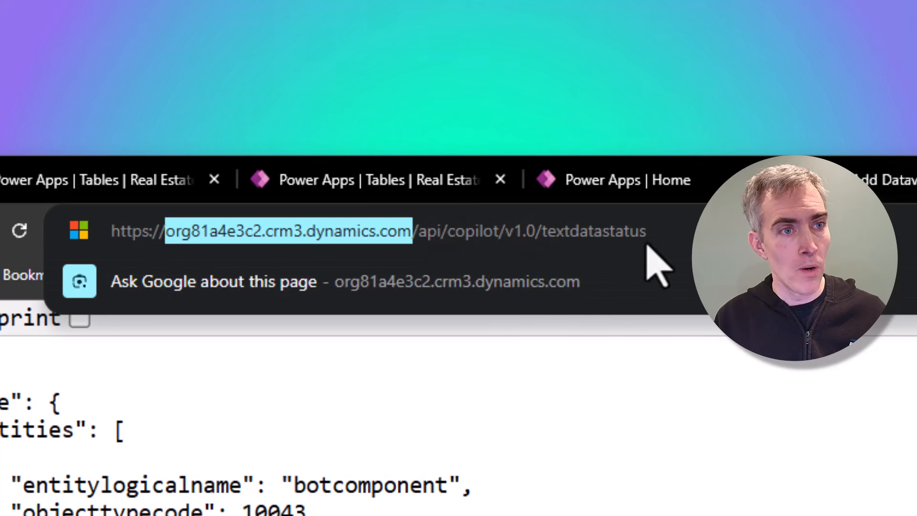
click(716, 334)
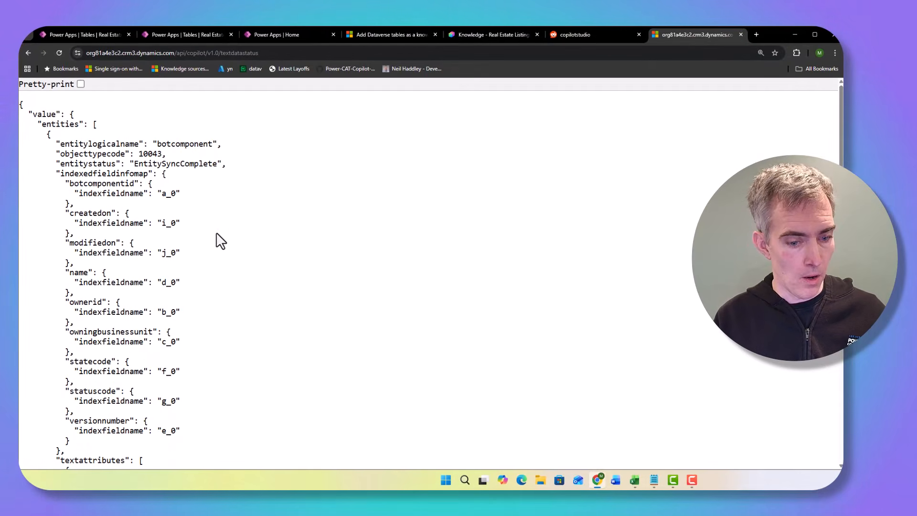
Examine the sync status of the md_realestatelistings entity and its text attributes in the JSON response.
scroll(196, 304, down, 5)
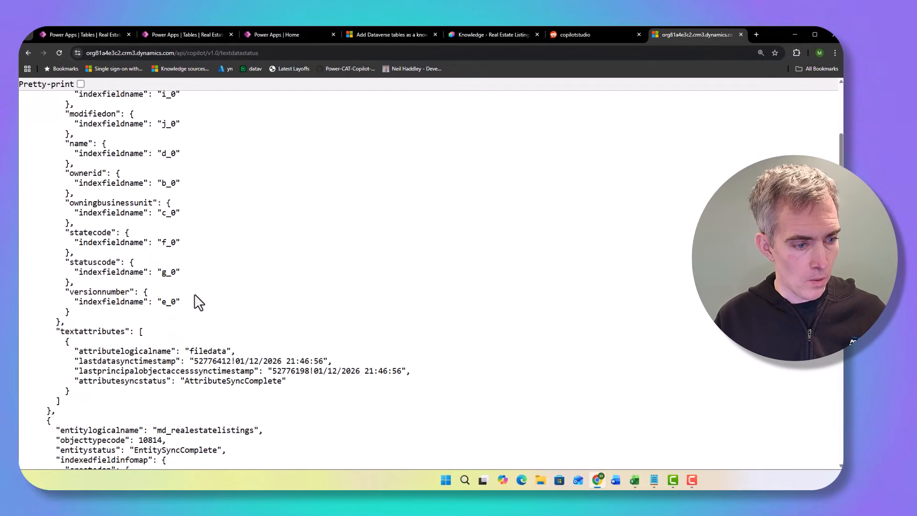
scroll(195, 302, down, 3)
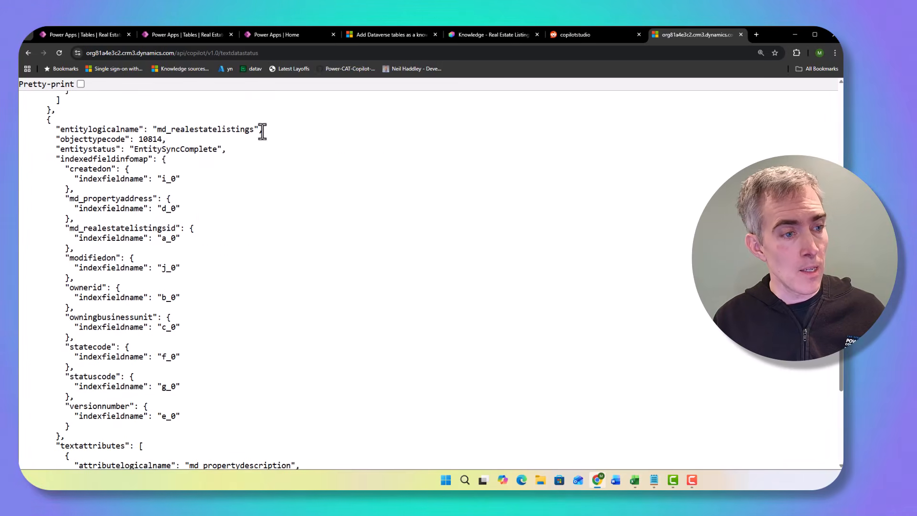
scroll(156, 188, down, 2)
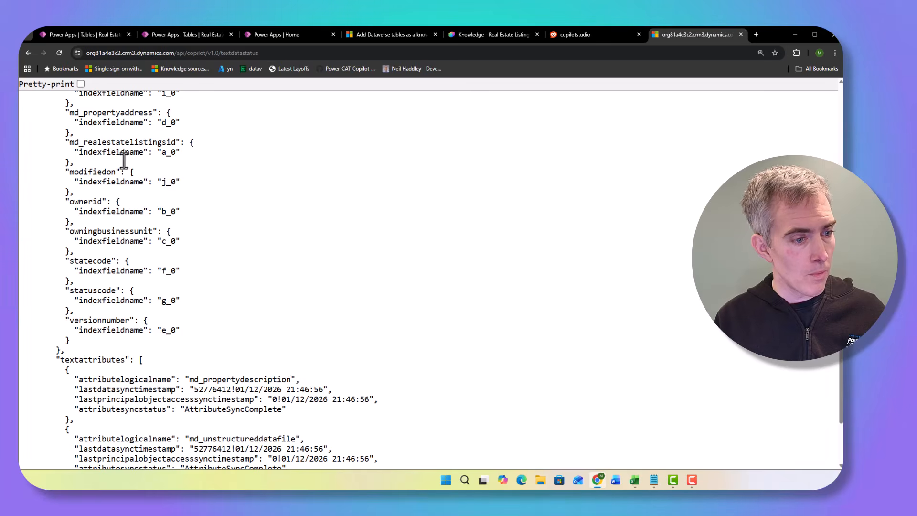
scroll(126, 176, down, 2)
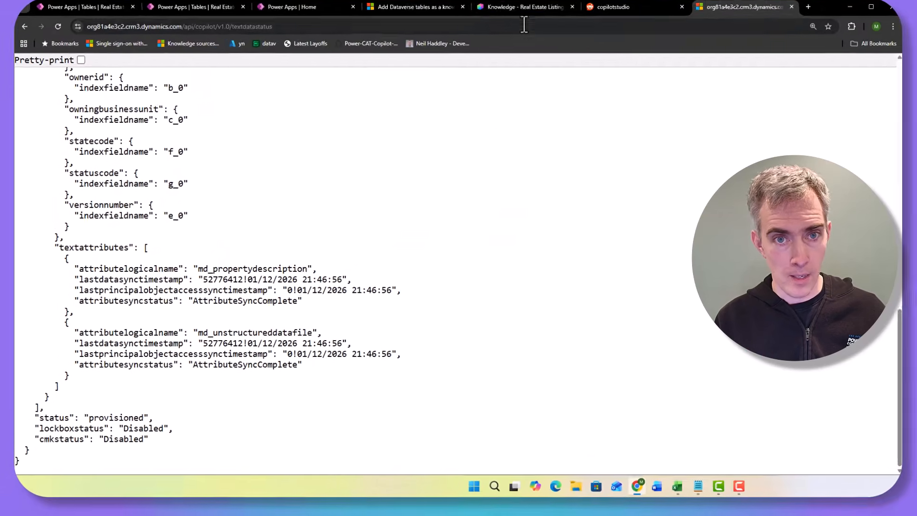
Switch to Copilot Studio and ask the Real Estate Listings Agent "Show me homes that are located close to schools".
click(521, 8)
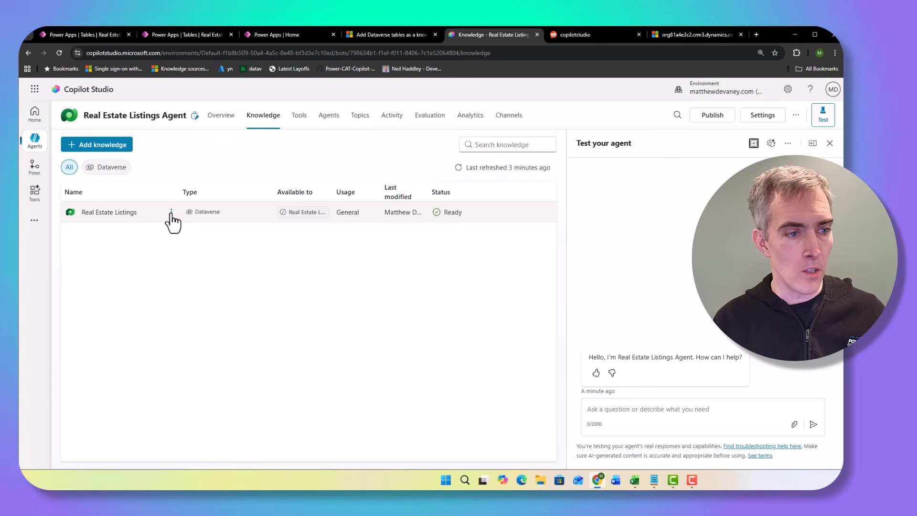
click(171, 213)
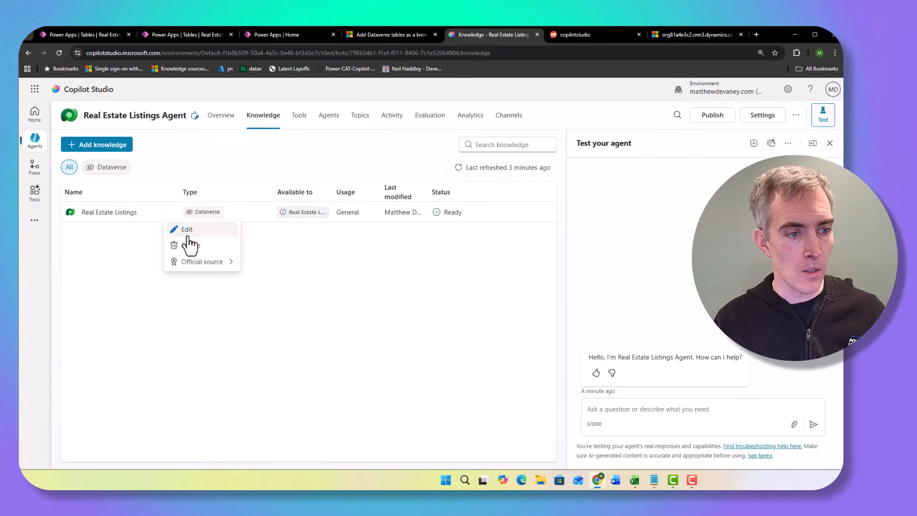
click(341, 267)
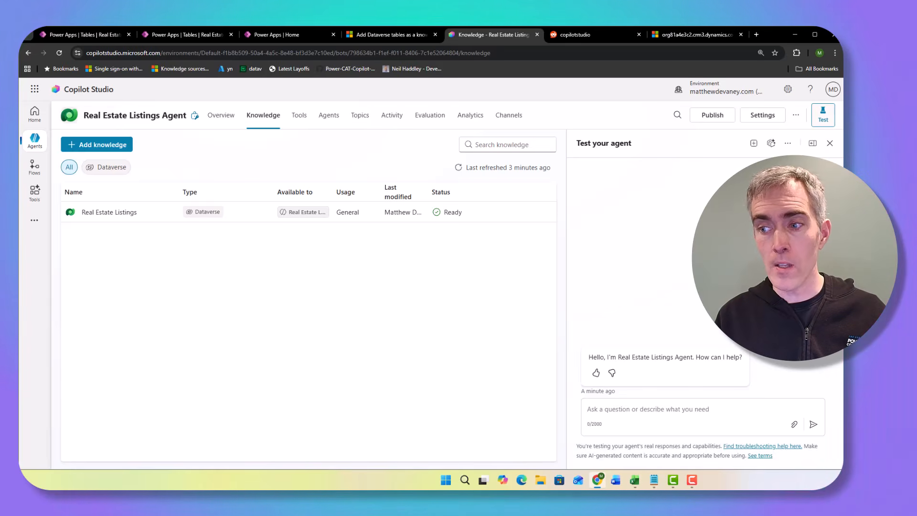
key(alt+Tab)
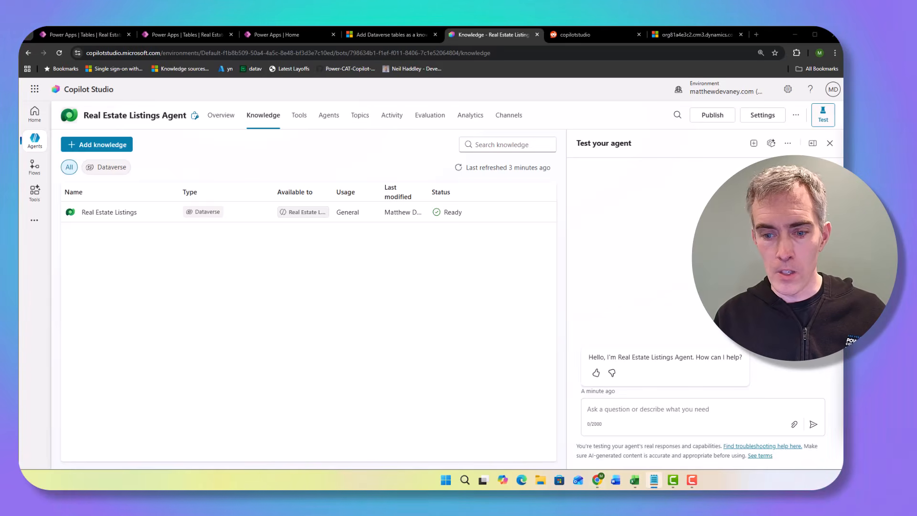
click(603, 409)
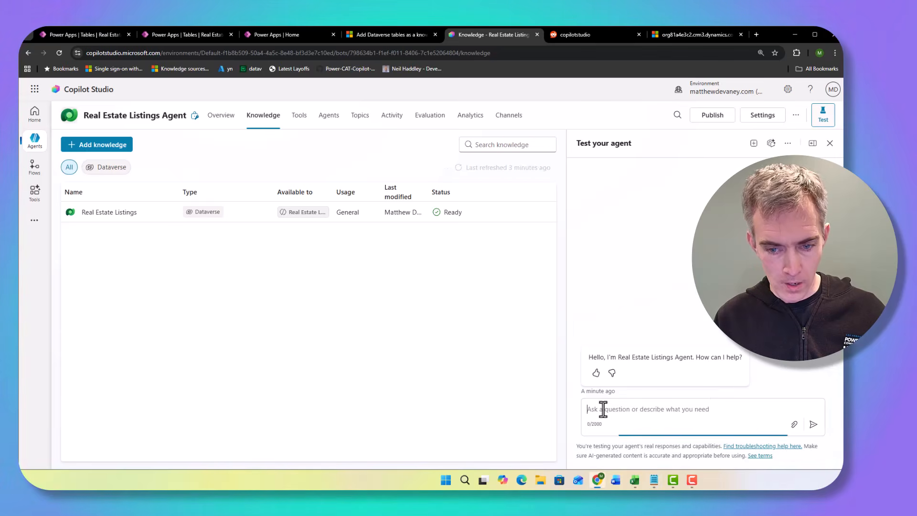
text(Show me homes that are located close to schools)
key(Return)
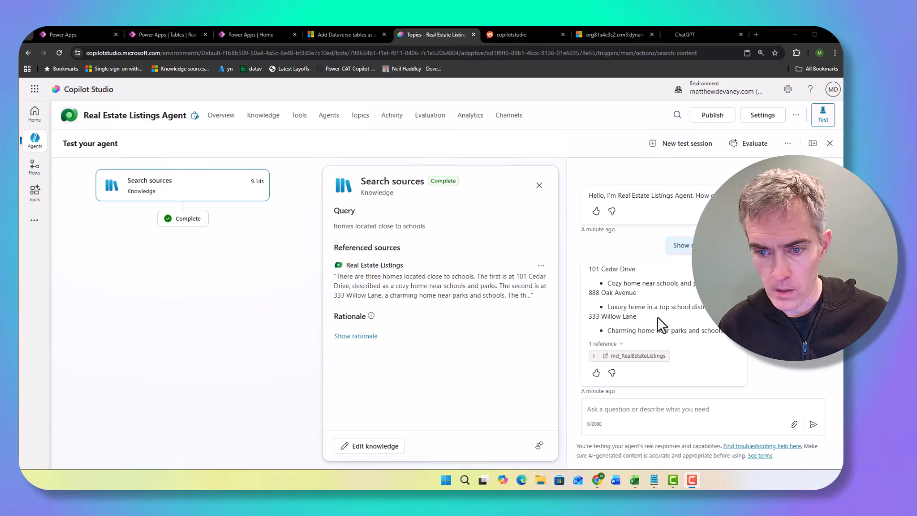
Switch to the Real Estate Listings rows in Power Apps and filter the Description column to rows containing "School".
click(78, 35)
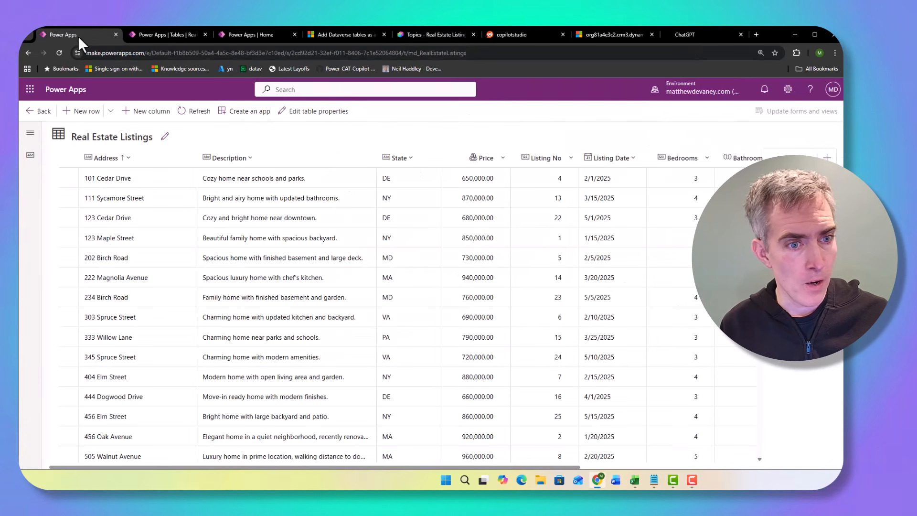
click(245, 158)
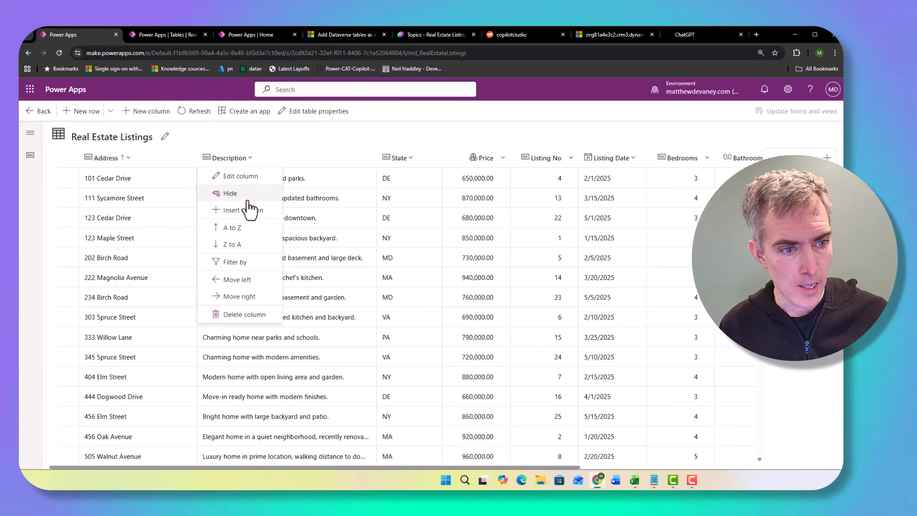
click(235, 262)
click(256, 203)
click(229, 225)
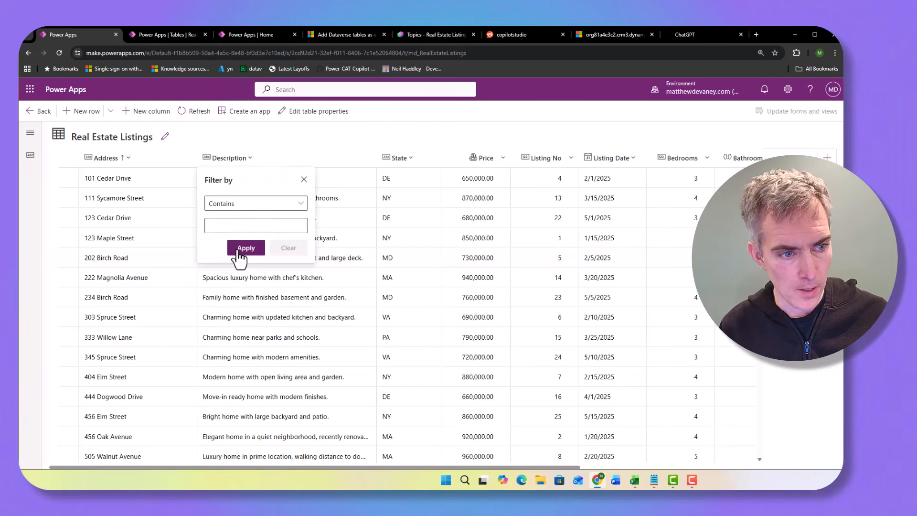
click(236, 225)
text(School)
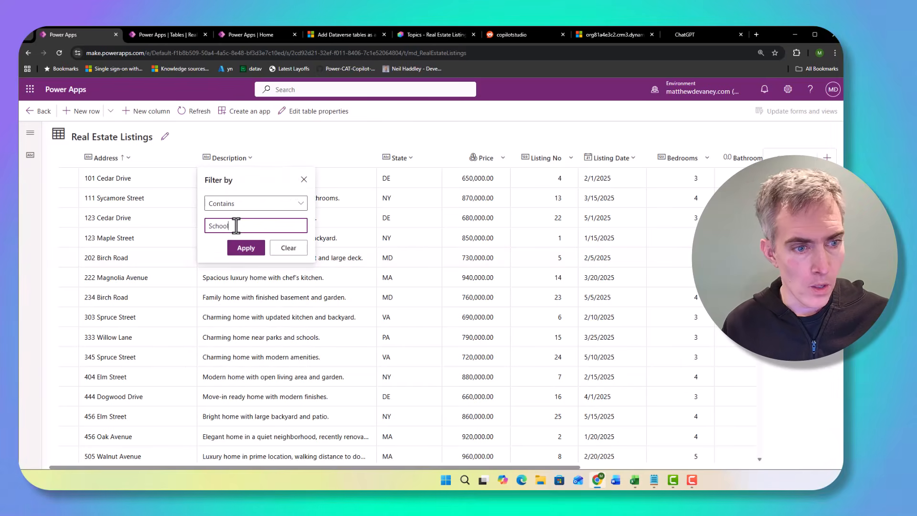
click(242, 252)
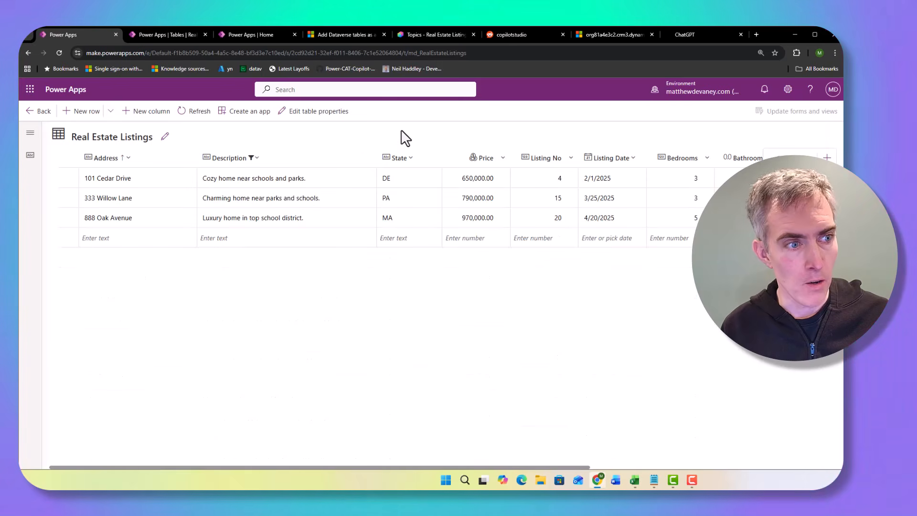